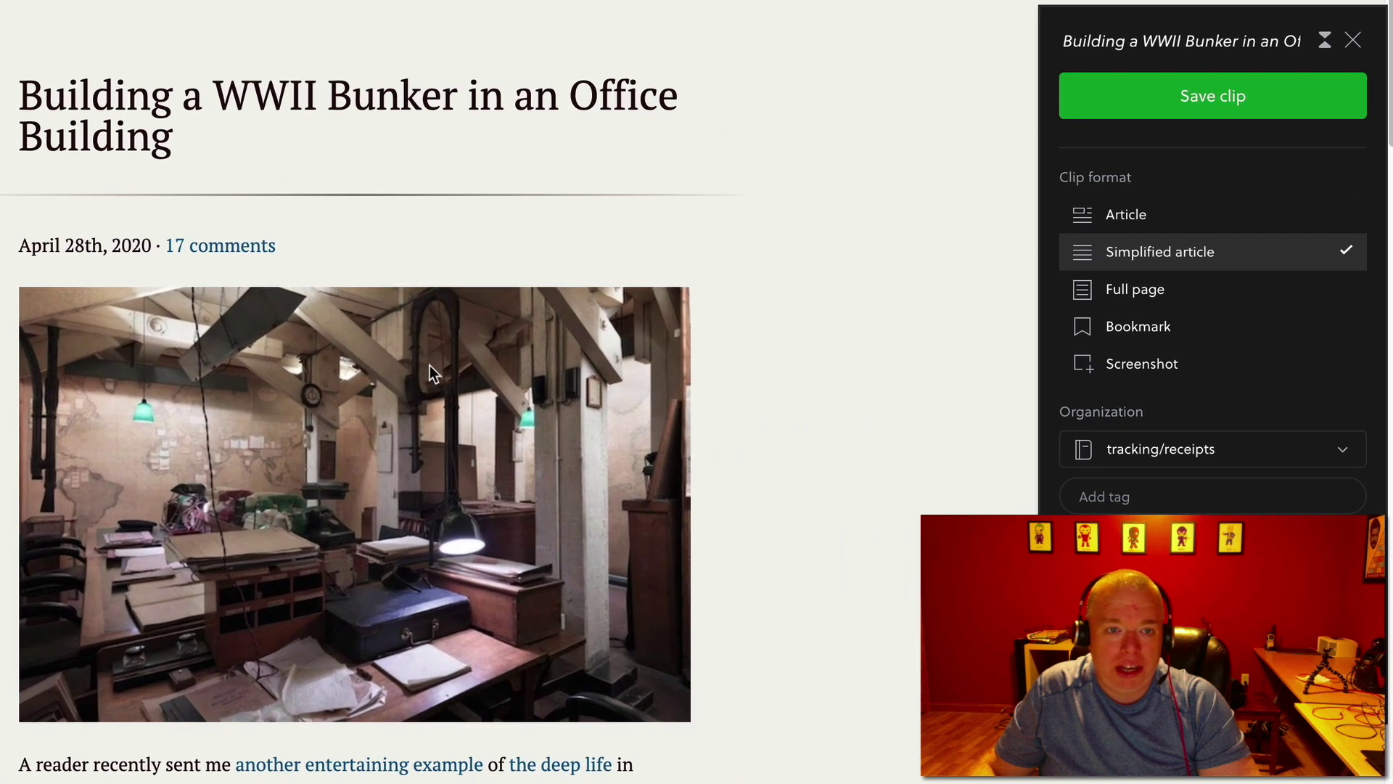
- Preview the bunker post as a bookmark clip, then switch the clip to Screenshot mode
{"action": "left_click", "coordinate": [1160, 322]}
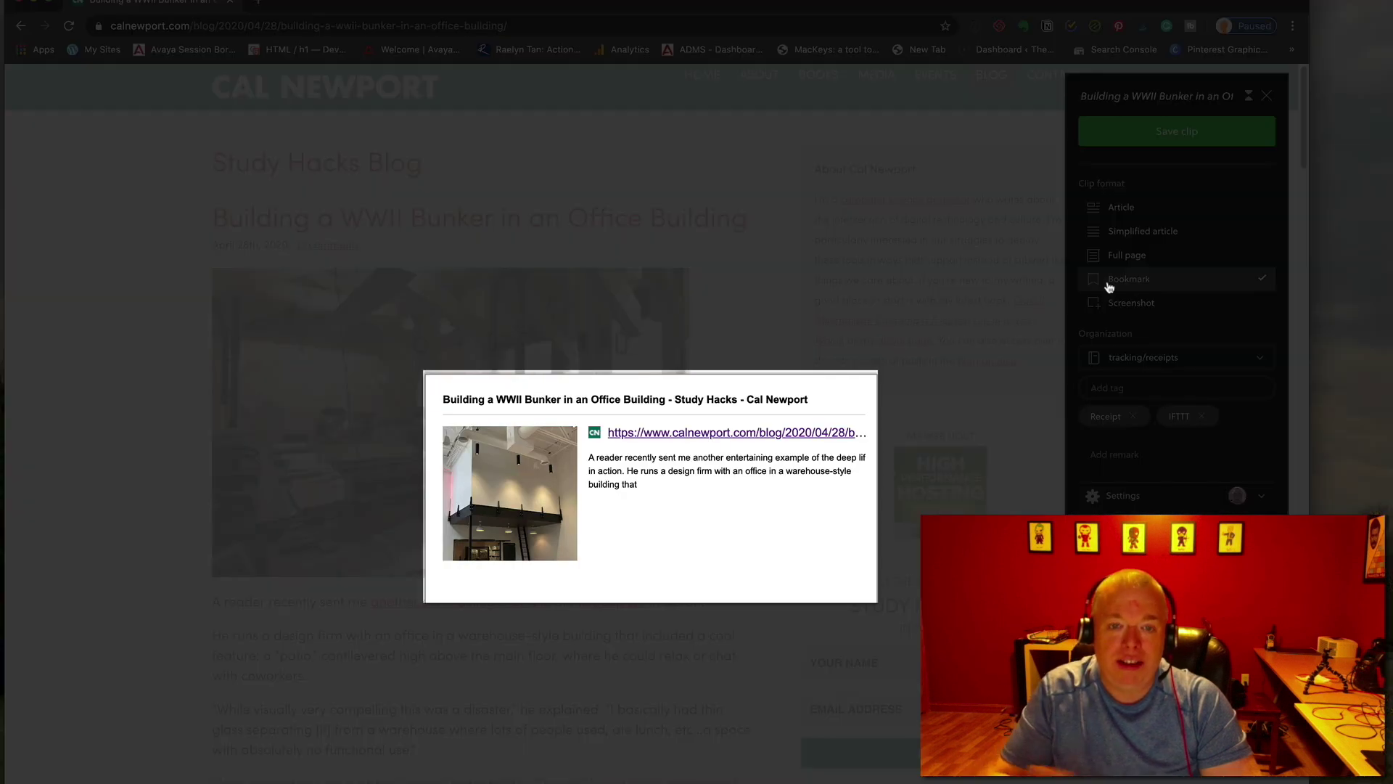
{"action": "left_click", "coordinate": [1110, 302]}
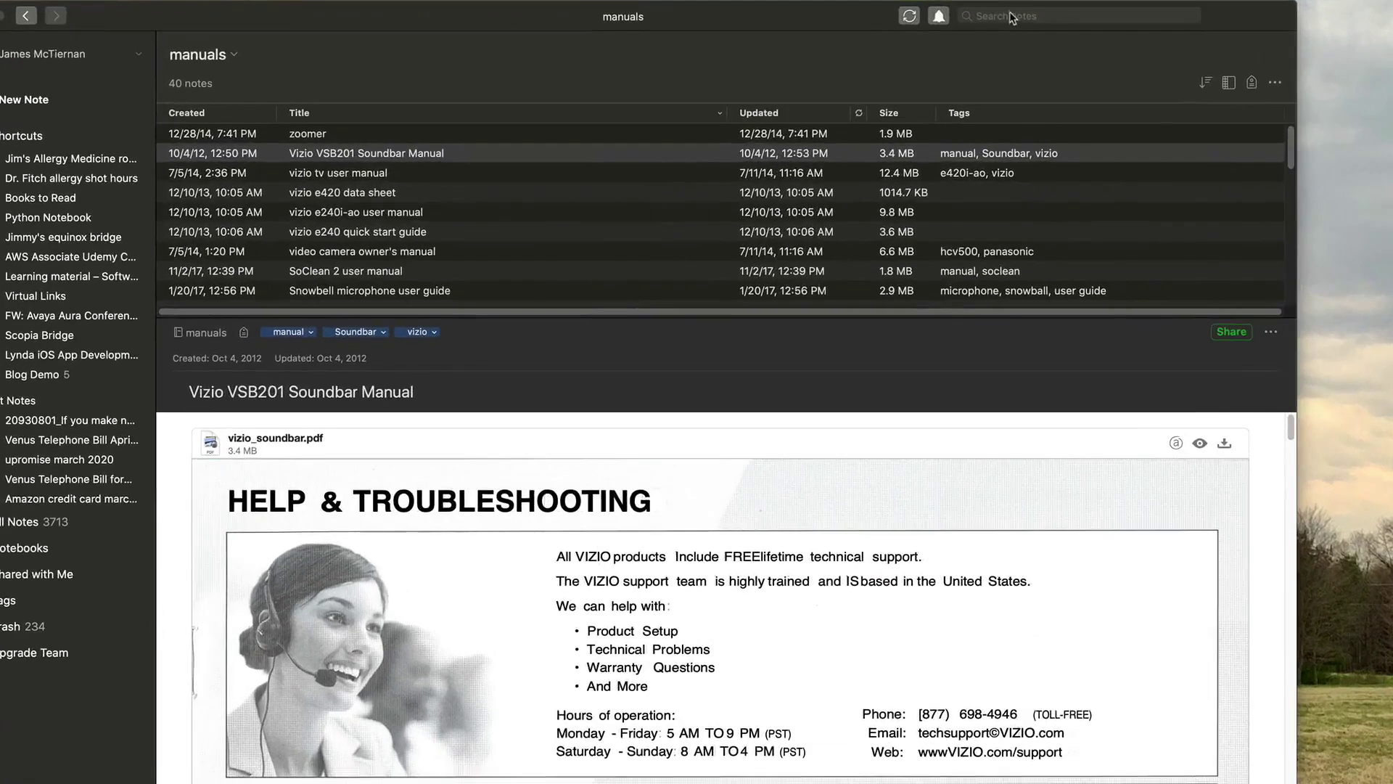
- Search all notes for 'ab shutter' and scroll through the Remote Camera Shutter for iPhone note
{"action": "left_click", "coordinate": [1010, 16]}
{"action": "type", "text": "ab"}
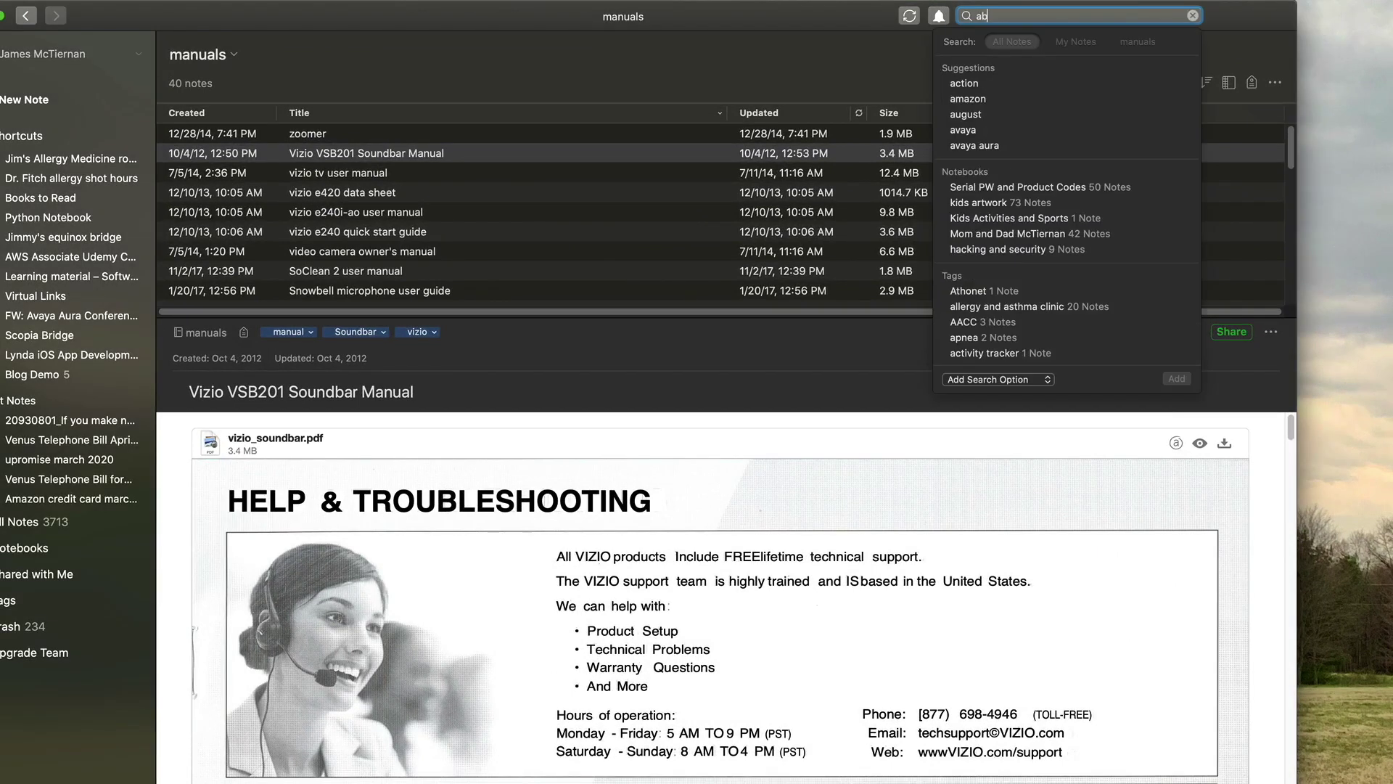
{"action": "type", "text": " shut"}
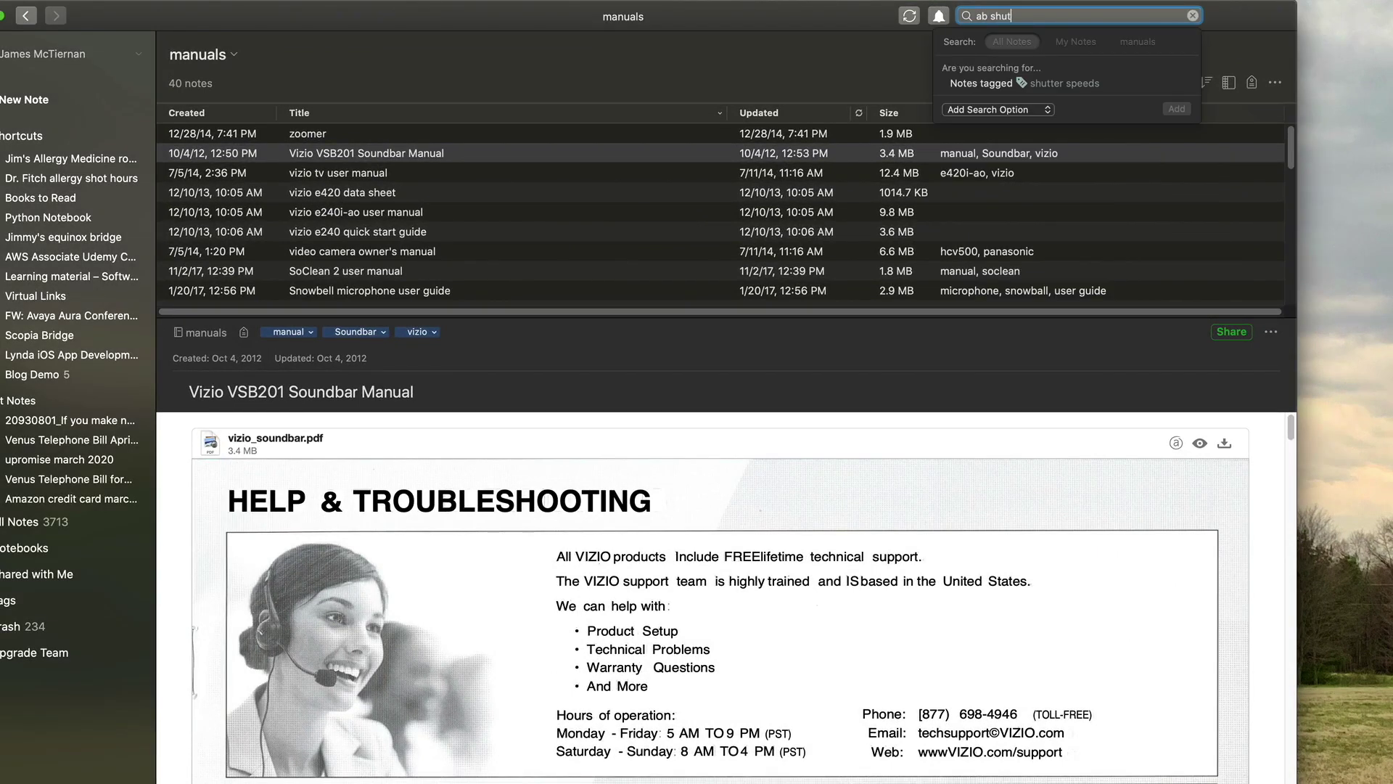
{"action": "type", "text": "ter"}
{"action": "key", "text": "Return"}
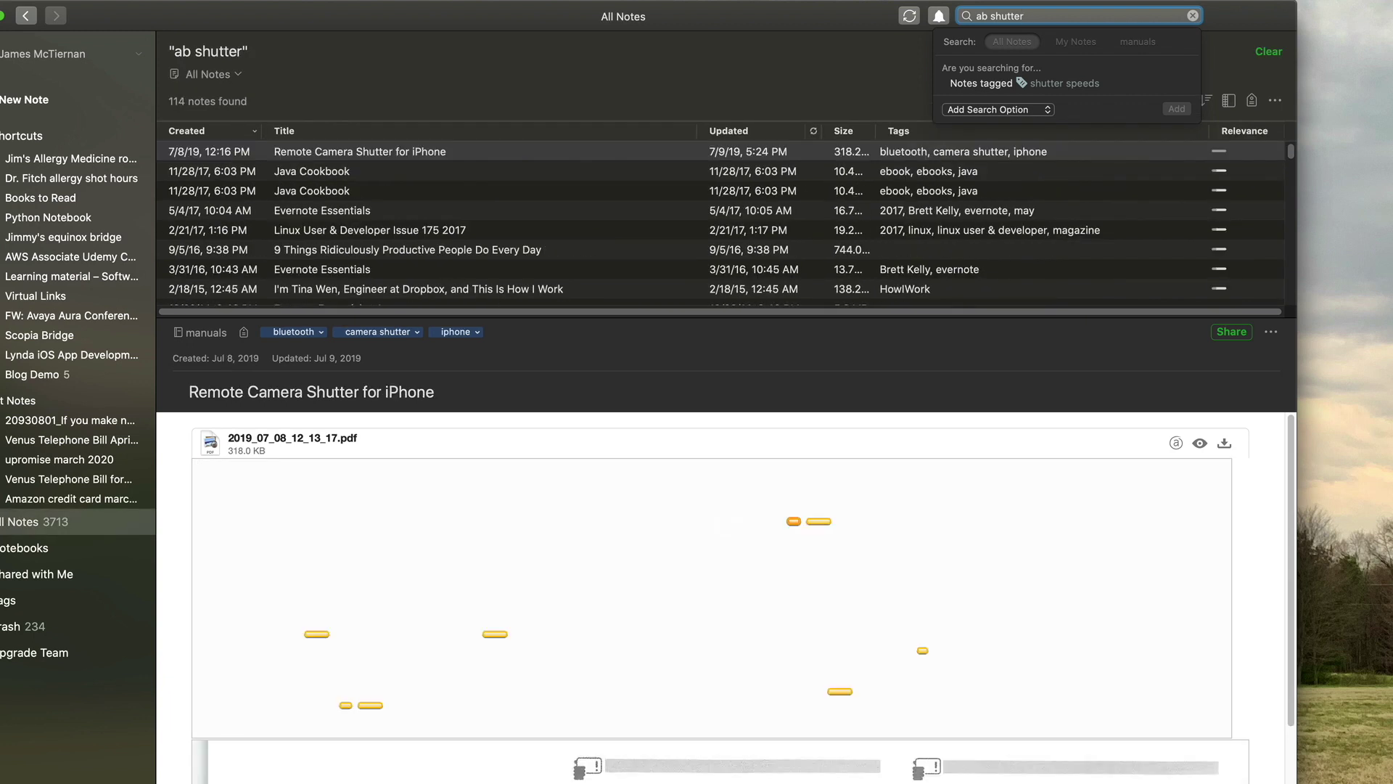
{"action": "scroll", "coordinate": [887, 640], "scroll_direction": "down", "scroll_amount": 5}
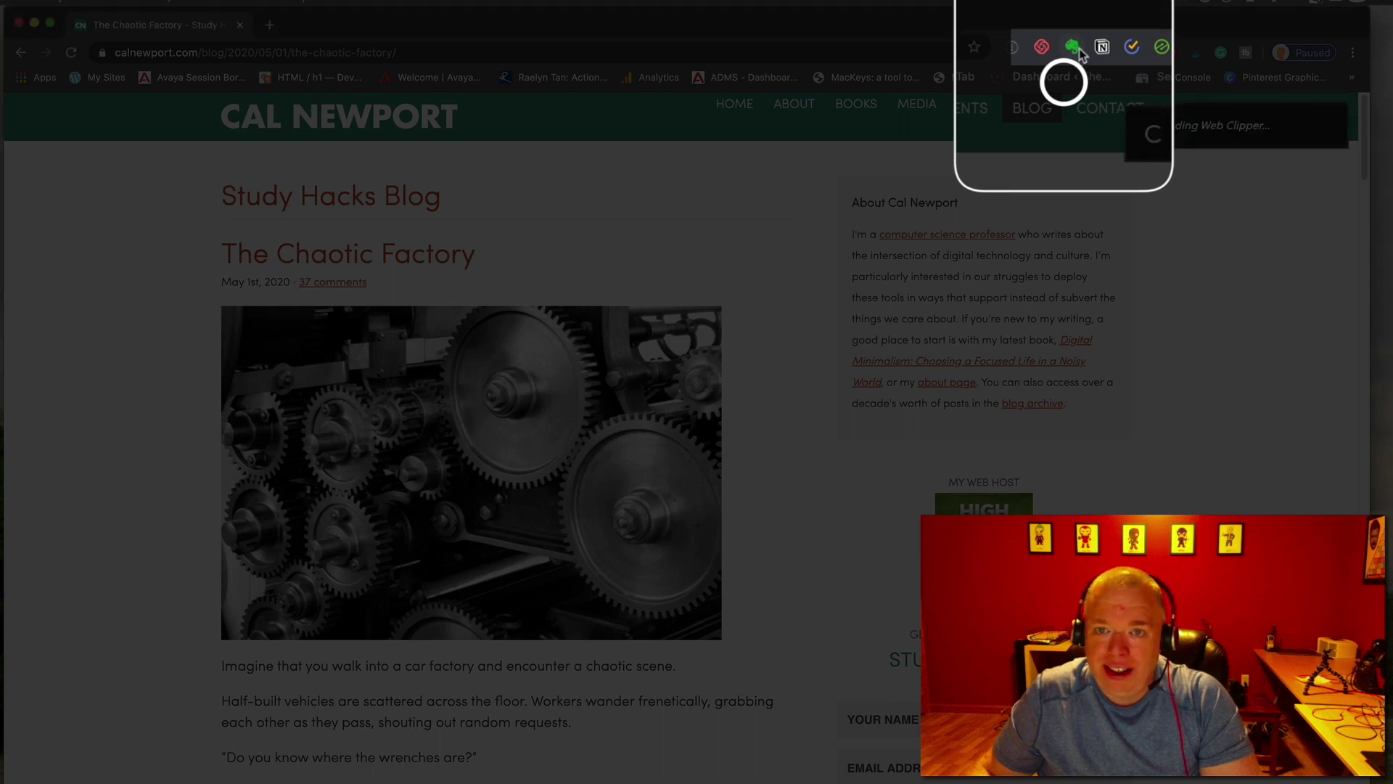
- Launch the Web Clipper on The Chaotic Factory post in Article format, selecting then deselecting the title's site name
{"action": "left_click", "coordinate": [1072, 48]}
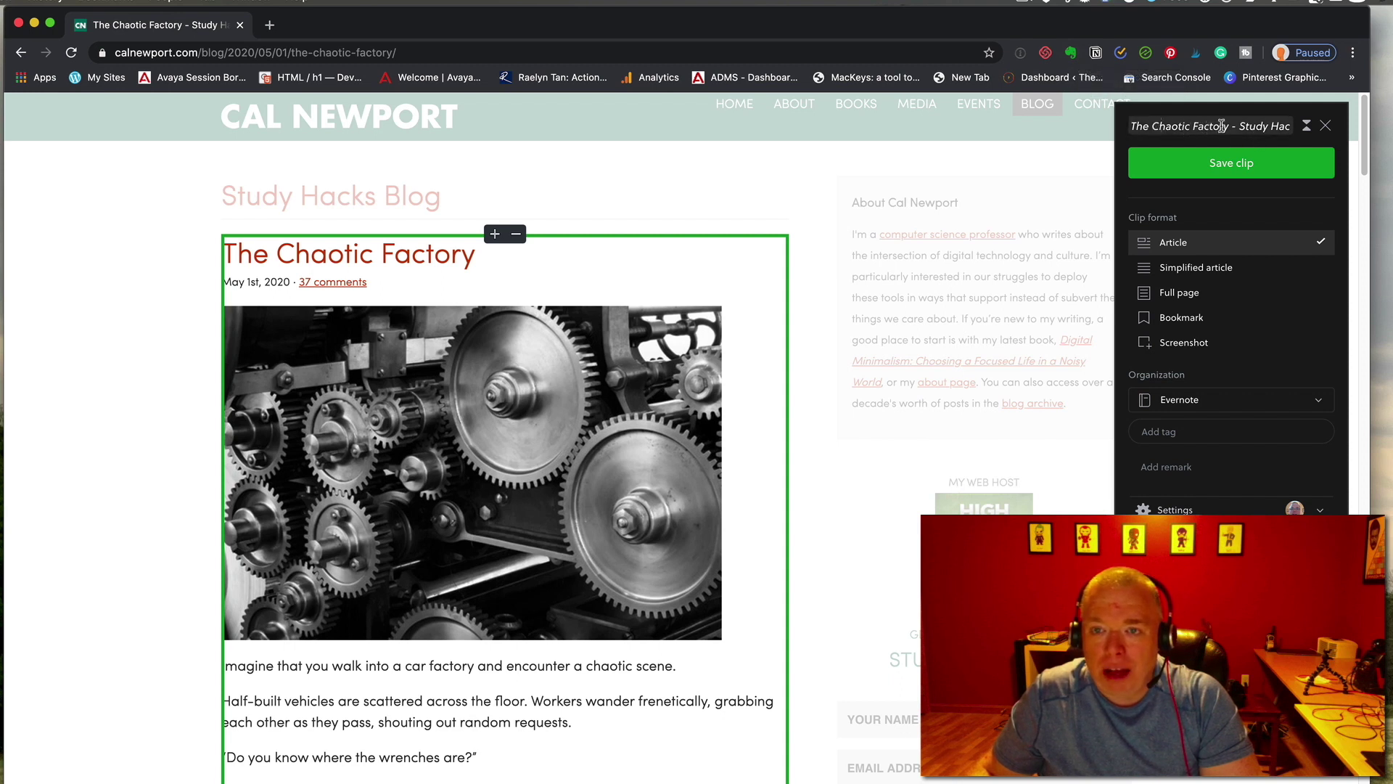
{"action": "left_click_drag", "start_coordinate": [1240, 124], "coordinate": [1293, 127]}
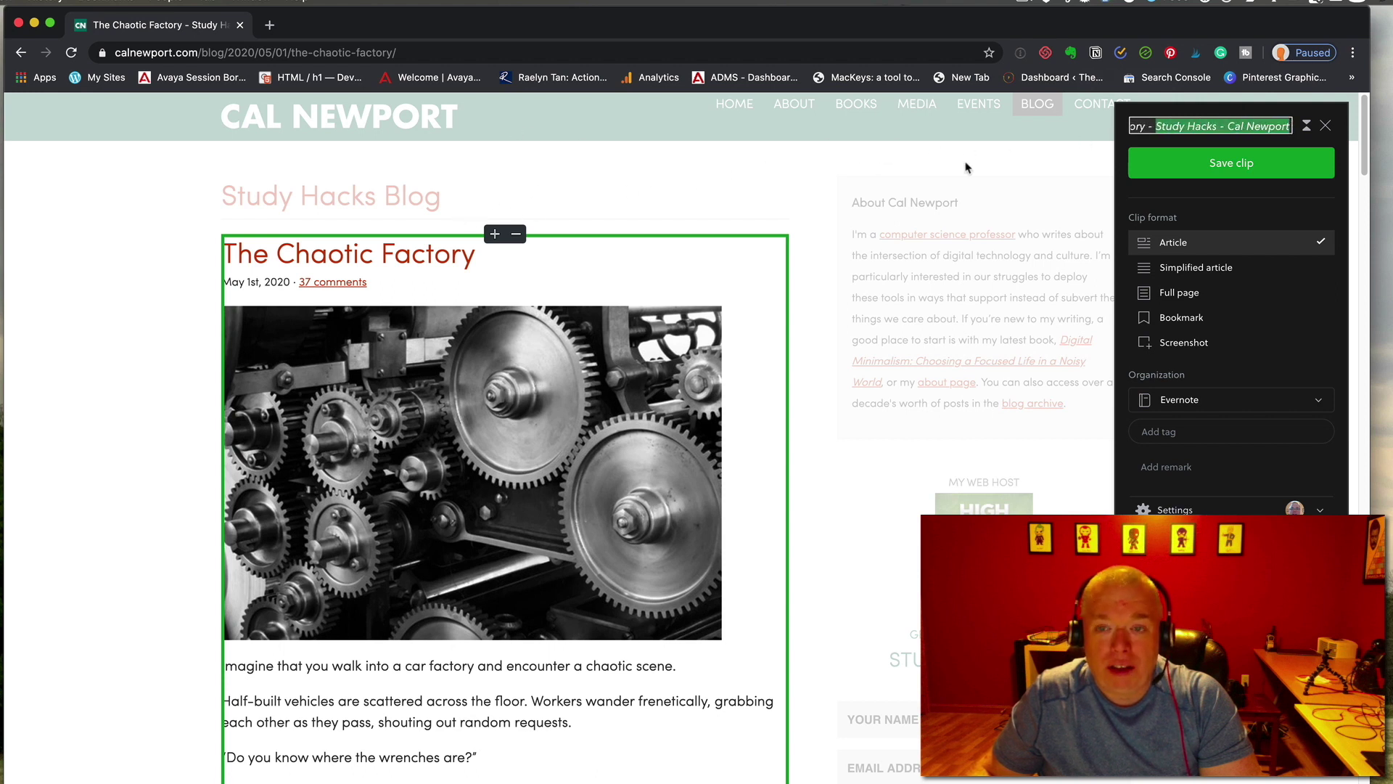
{"action": "left_click", "coordinate": [1264, 208]}
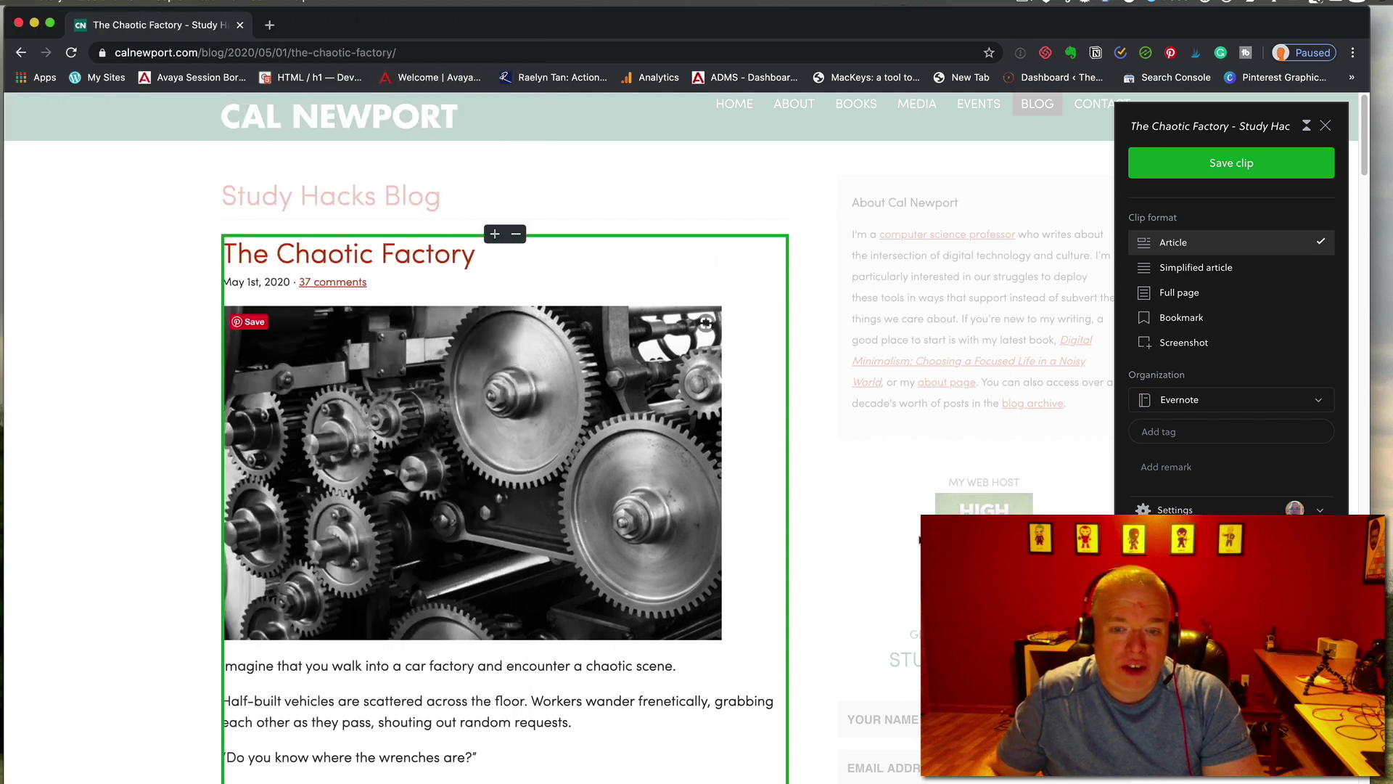
{"action": "scroll", "coordinate": [920, 539], "scroll_direction": "down", "scroll_amount": 6}
{"action": "scroll", "coordinate": [771, 603], "scroll_direction": "up", "scroll_amount": 6}
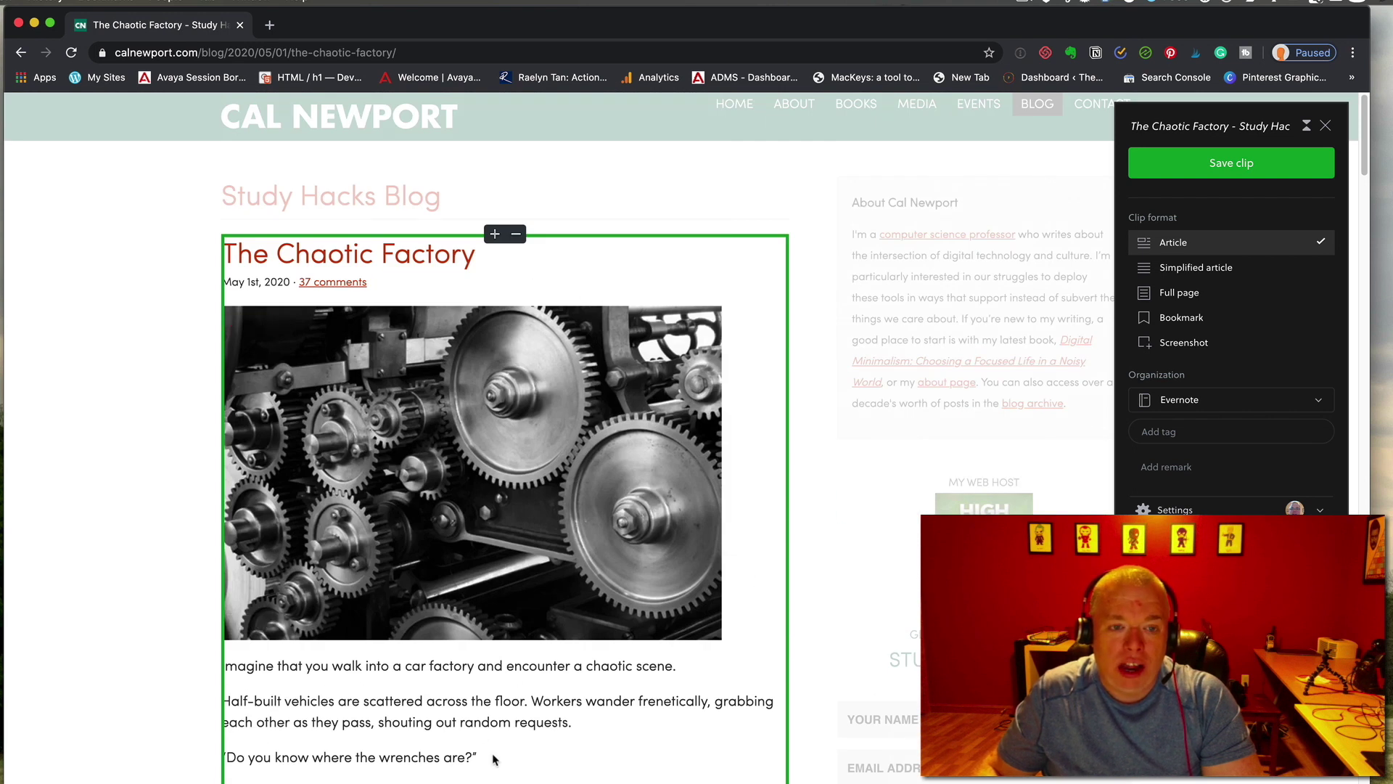
{"action": "scroll", "coordinate": [493, 758], "scroll_direction": "down", "scroll_amount": 12}
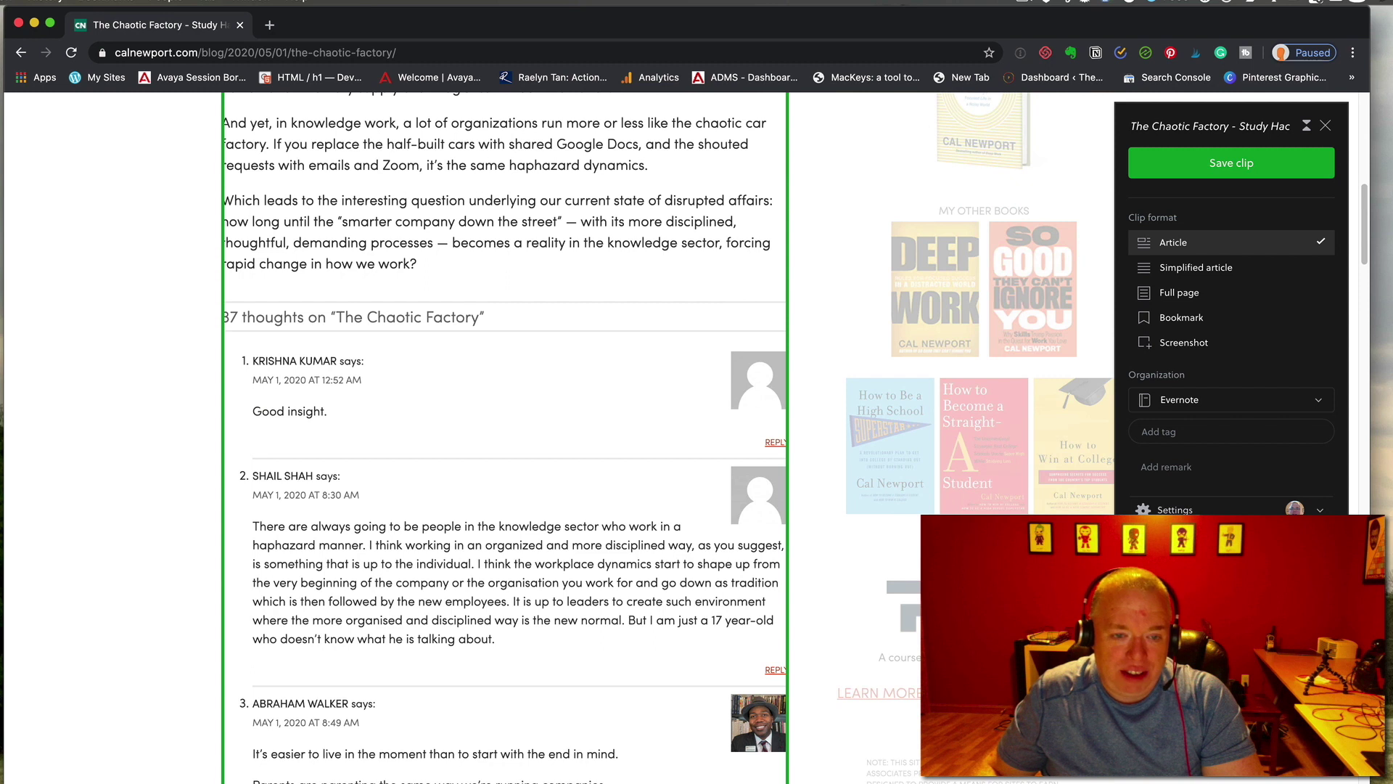
{"action": "scroll", "coordinate": [603, 556], "scroll_direction": "up", "scroll_amount": 13}
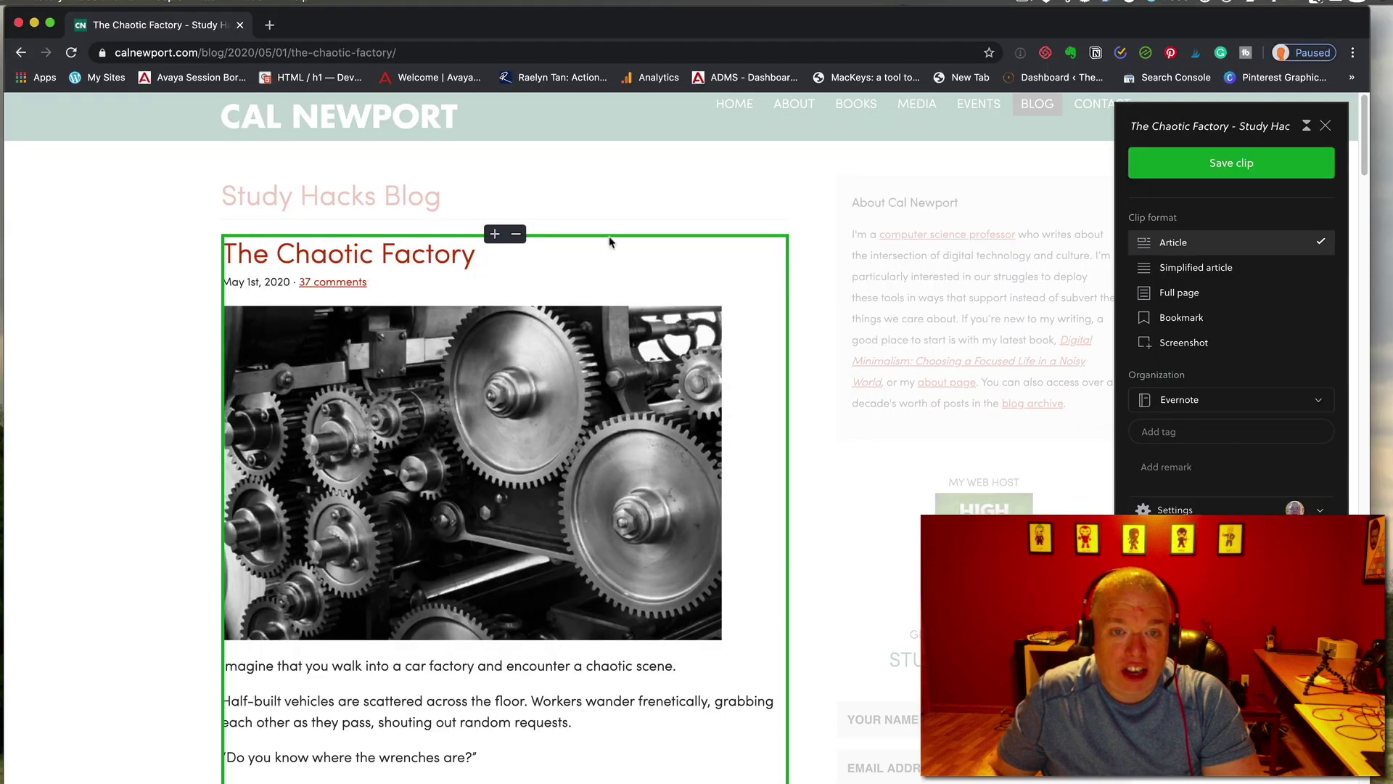
{"action": "left_click", "coordinate": [495, 234]}
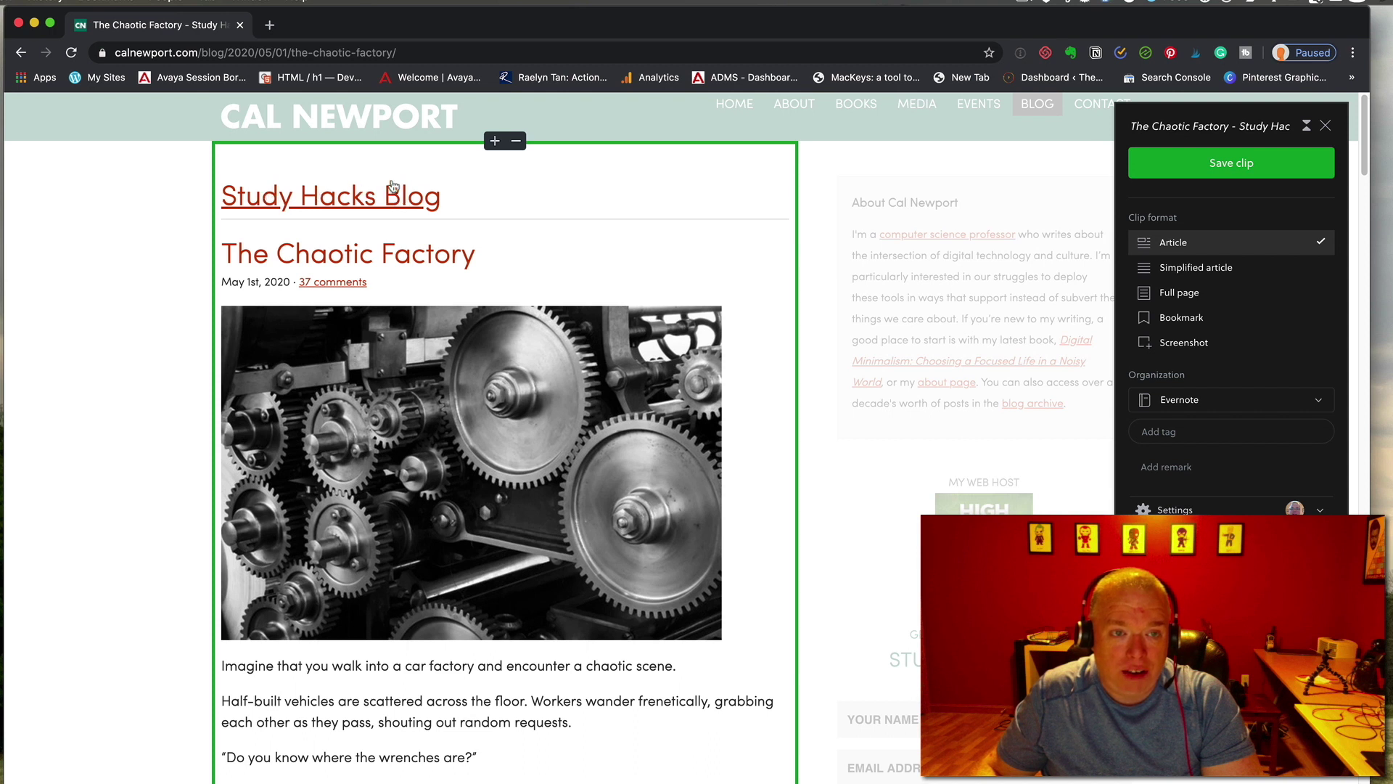
{"action": "left_click", "coordinate": [494, 141]}
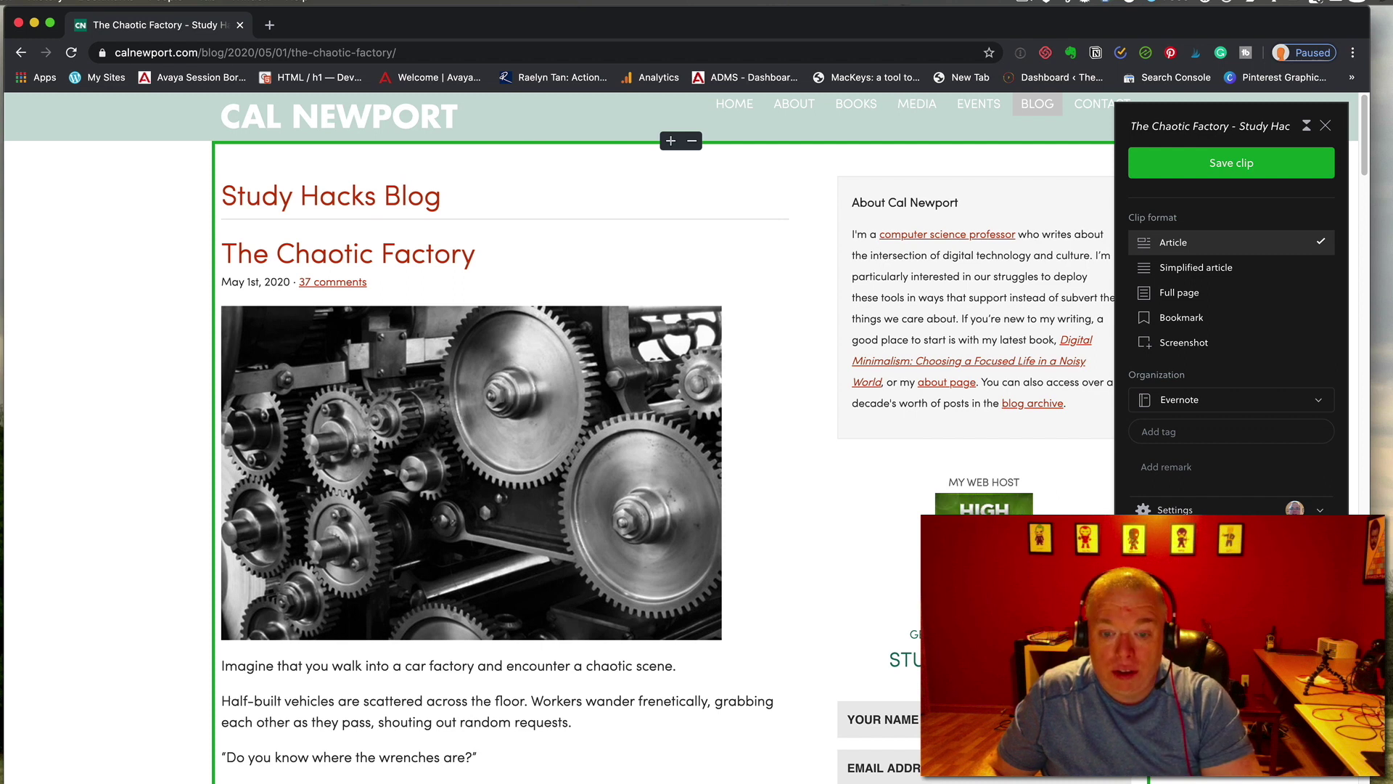
{"action": "scroll", "coordinate": [985, 427], "scroll_direction": "down", "scroll_amount": 10}
{"action": "scroll", "coordinate": [750, 266], "scroll_direction": "up", "scroll_amount": 15}
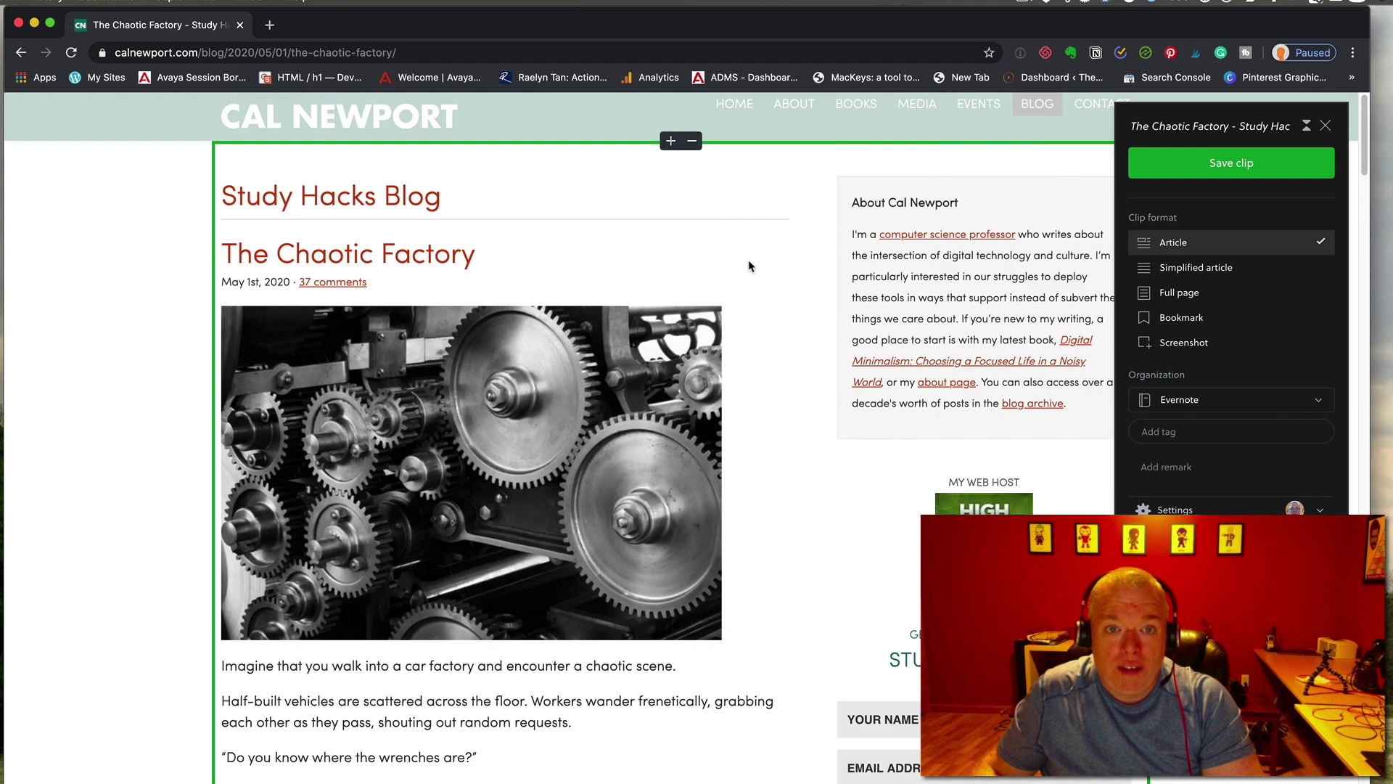
{"action": "left_click", "coordinate": [672, 141]}
{"action": "left_click", "coordinate": [693, 106]}
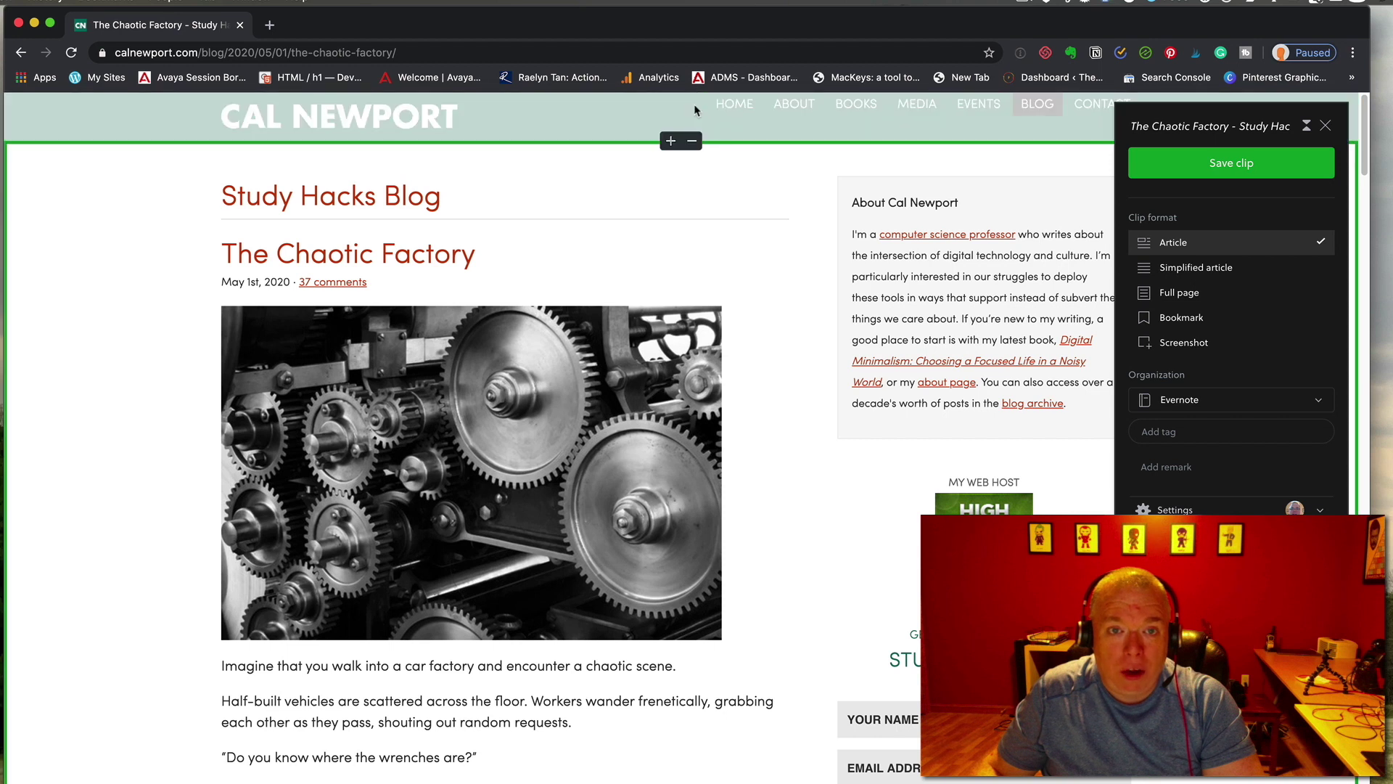
{"action": "left_click", "coordinate": [693, 143]}
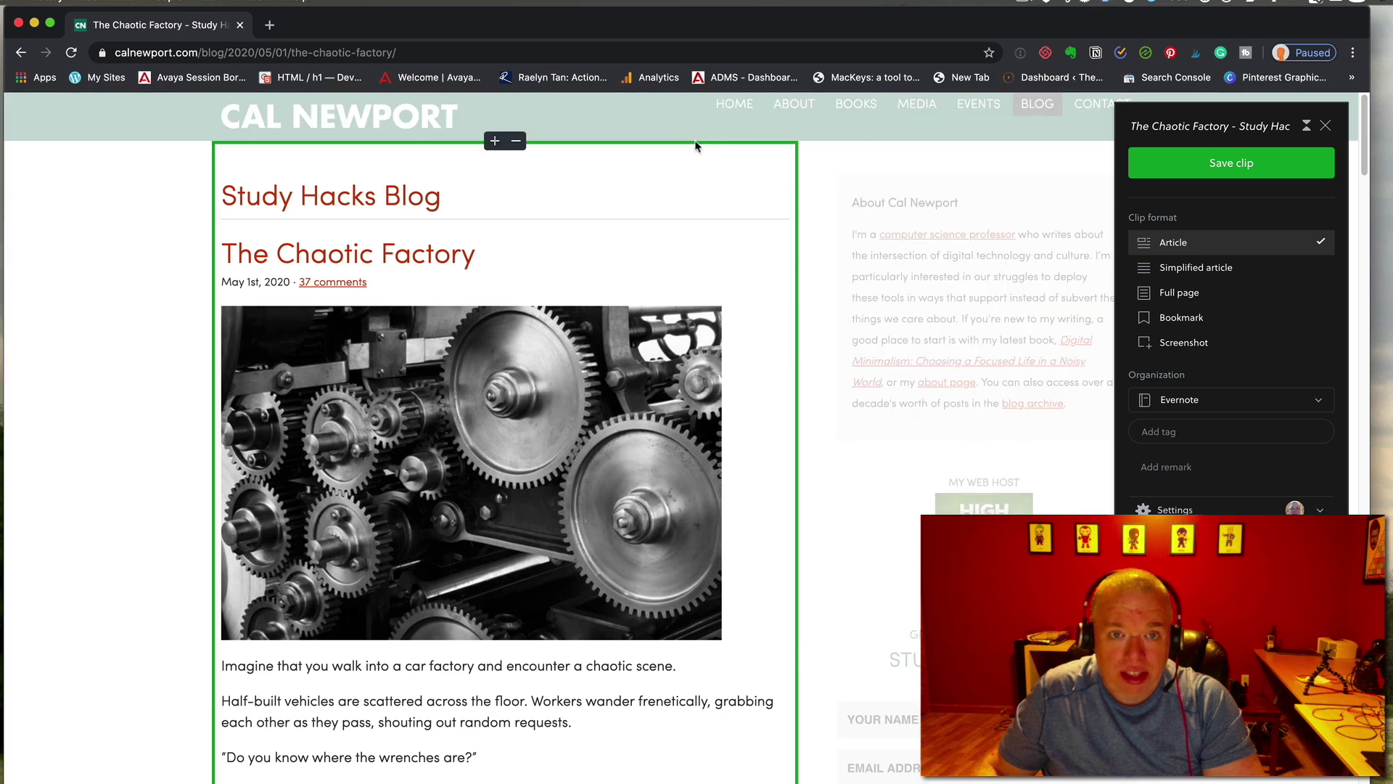
{"action": "left_click", "coordinate": [515, 141]}
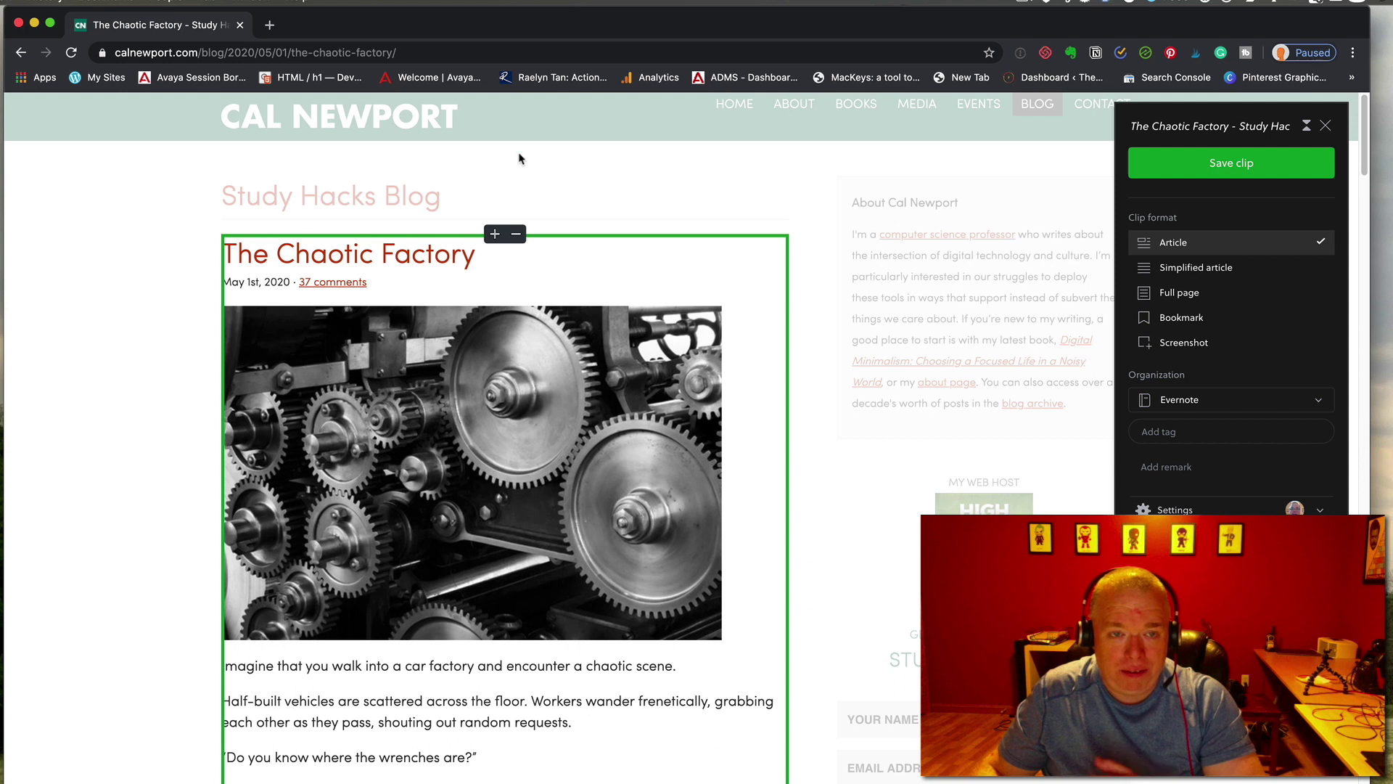
{"action": "scroll", "coordinate": [466, 357], "scroll_direction": "down", "scroll_amount": 3}
{"action": "scroll", "coordinate": [446, 551], "scroll_direction": "up", "scroll_amount": 3}
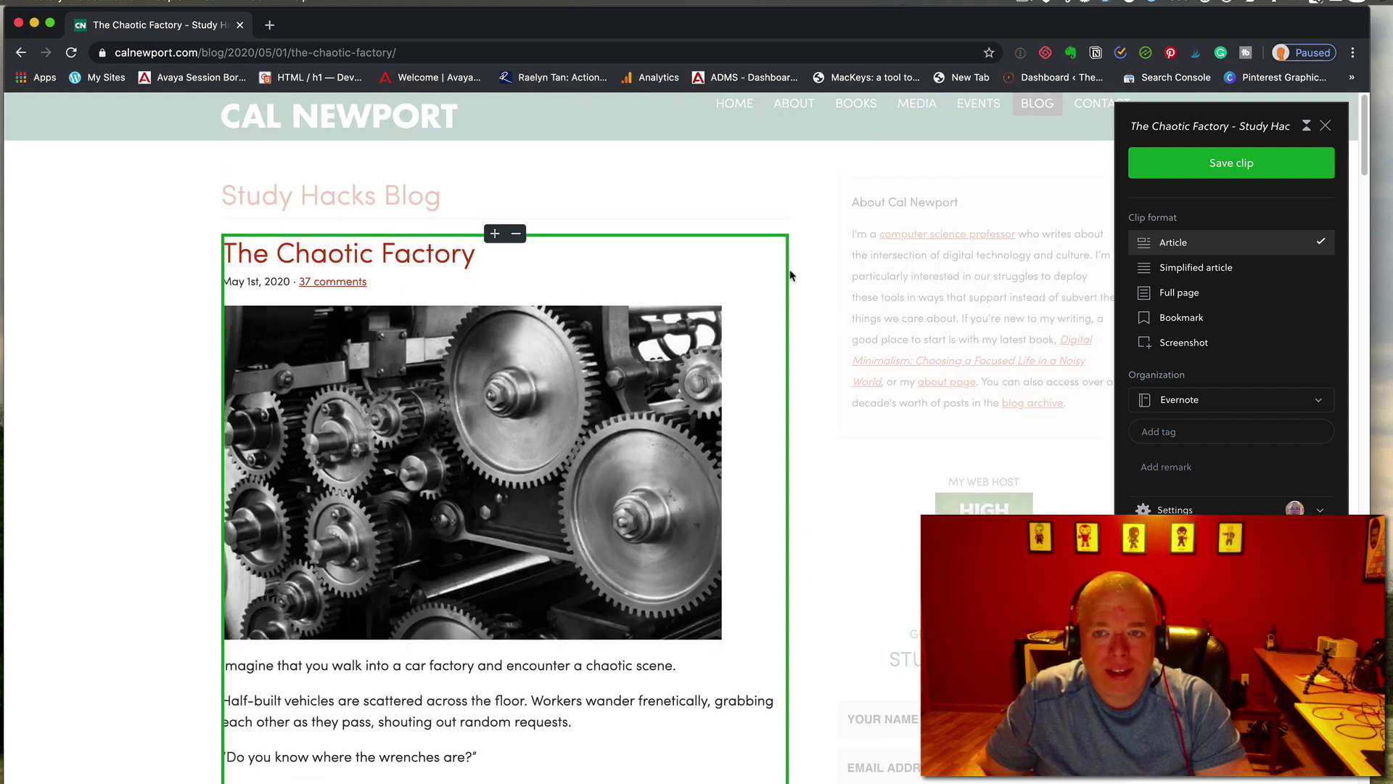
- Keep the Article format and add the tags 'cal newport' and 'blog' to The Chaotic Factory clip
{"action": "left_click", "coordinate": [1196, 247]}
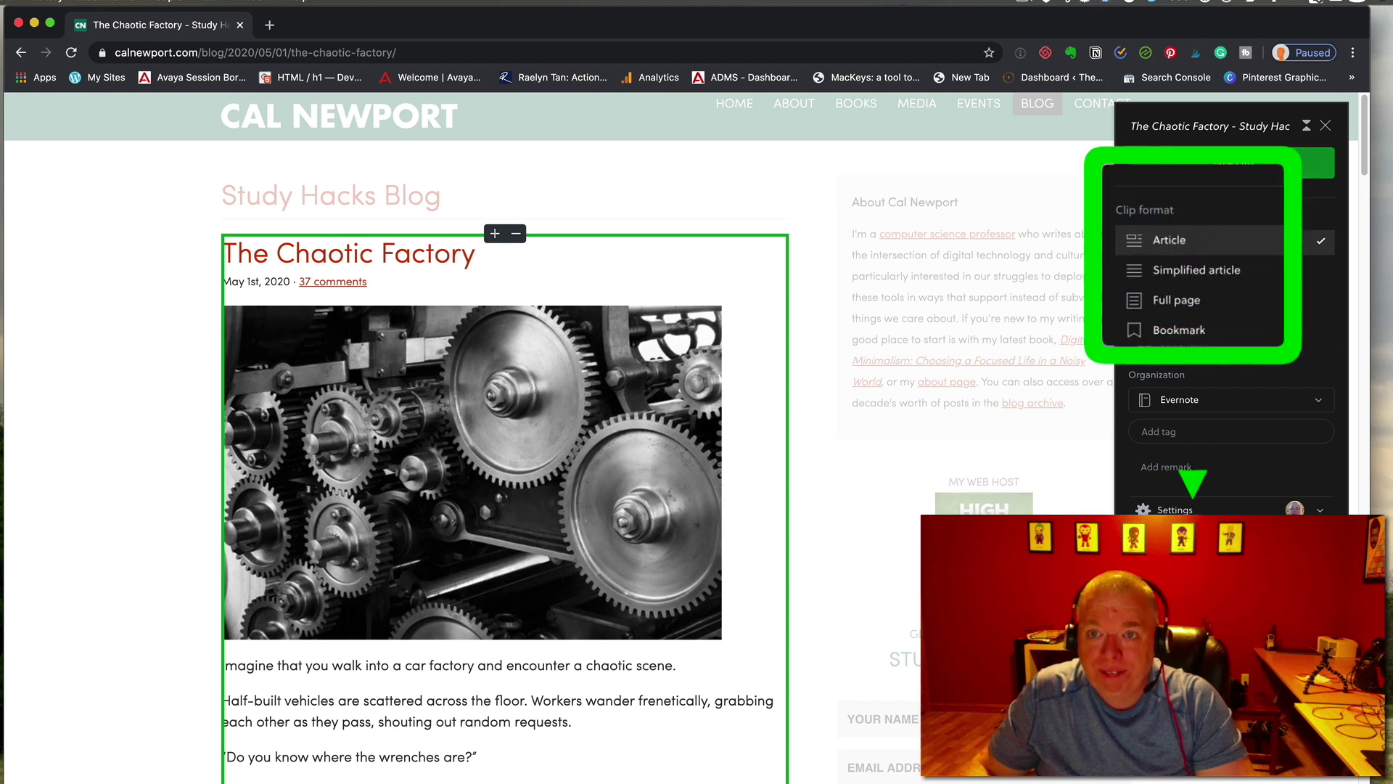
{"action": "left_click", "coordinate": [1164, 378]}
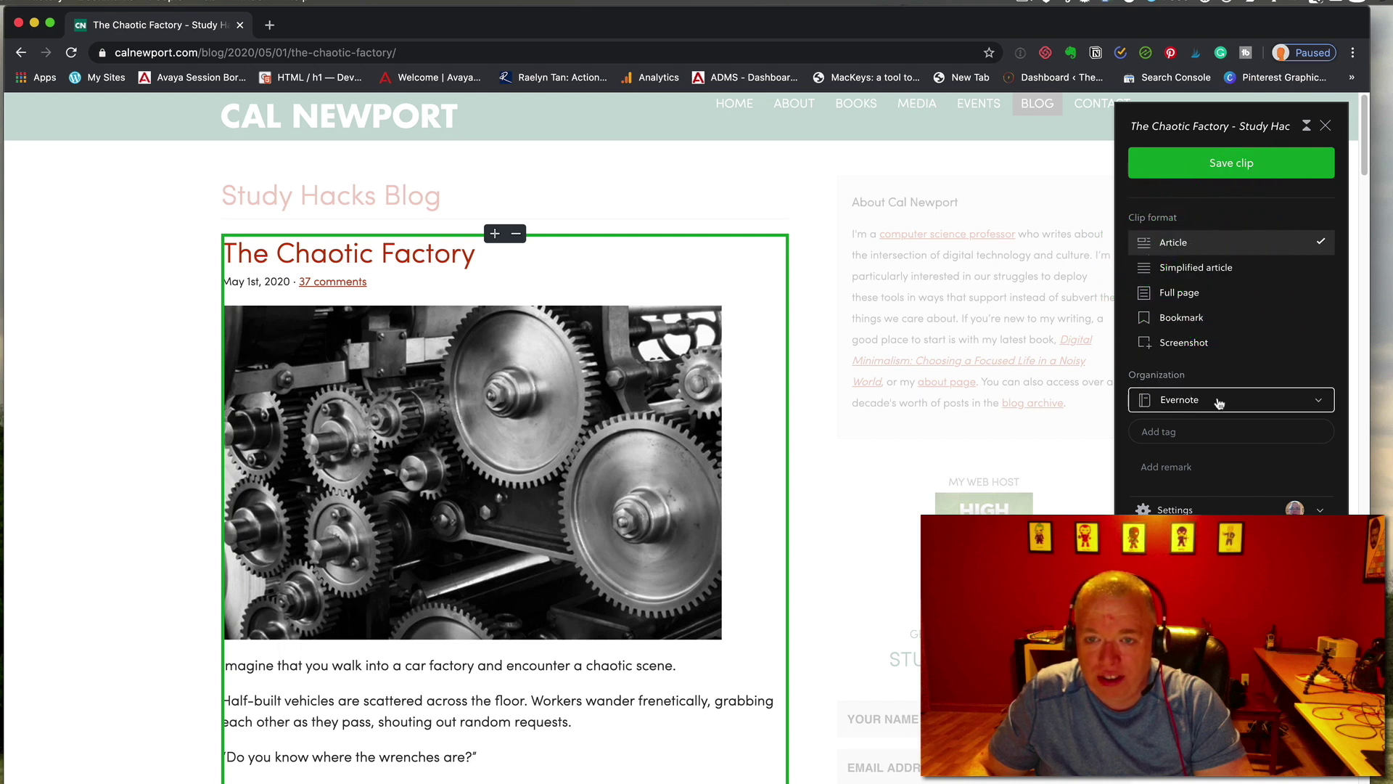
{"action": "left_click", "coordinate": [1199, 431]}
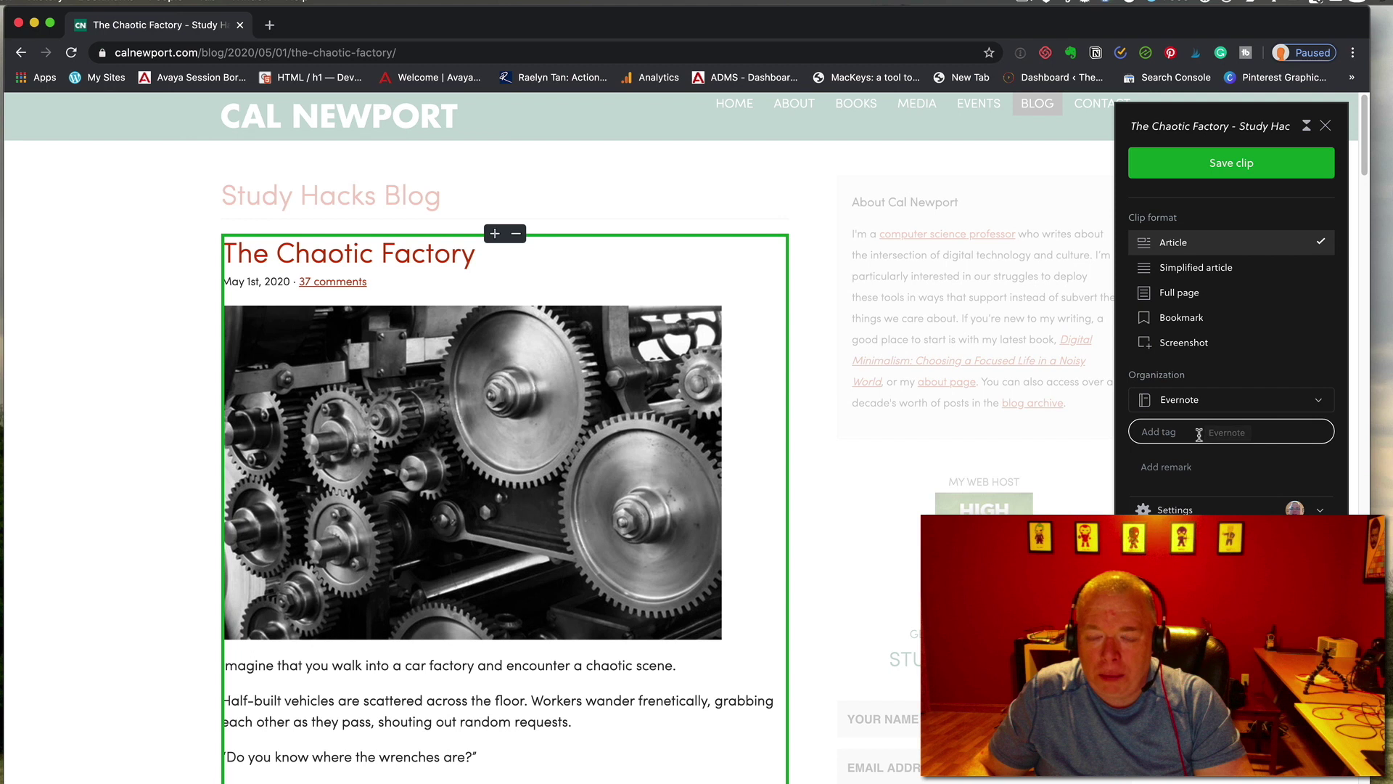
{"action": "type", "text": "c"}
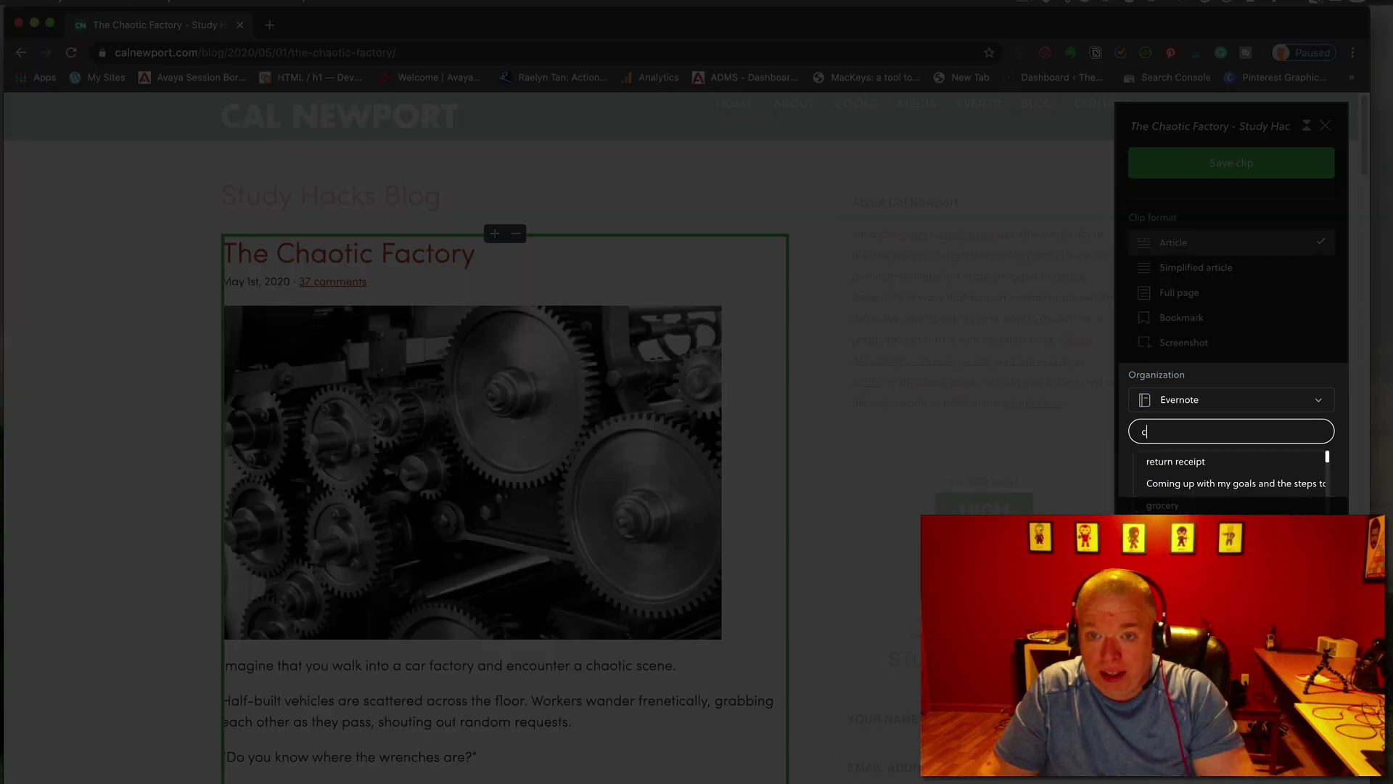
{"action": "type", "text": "al ne"}
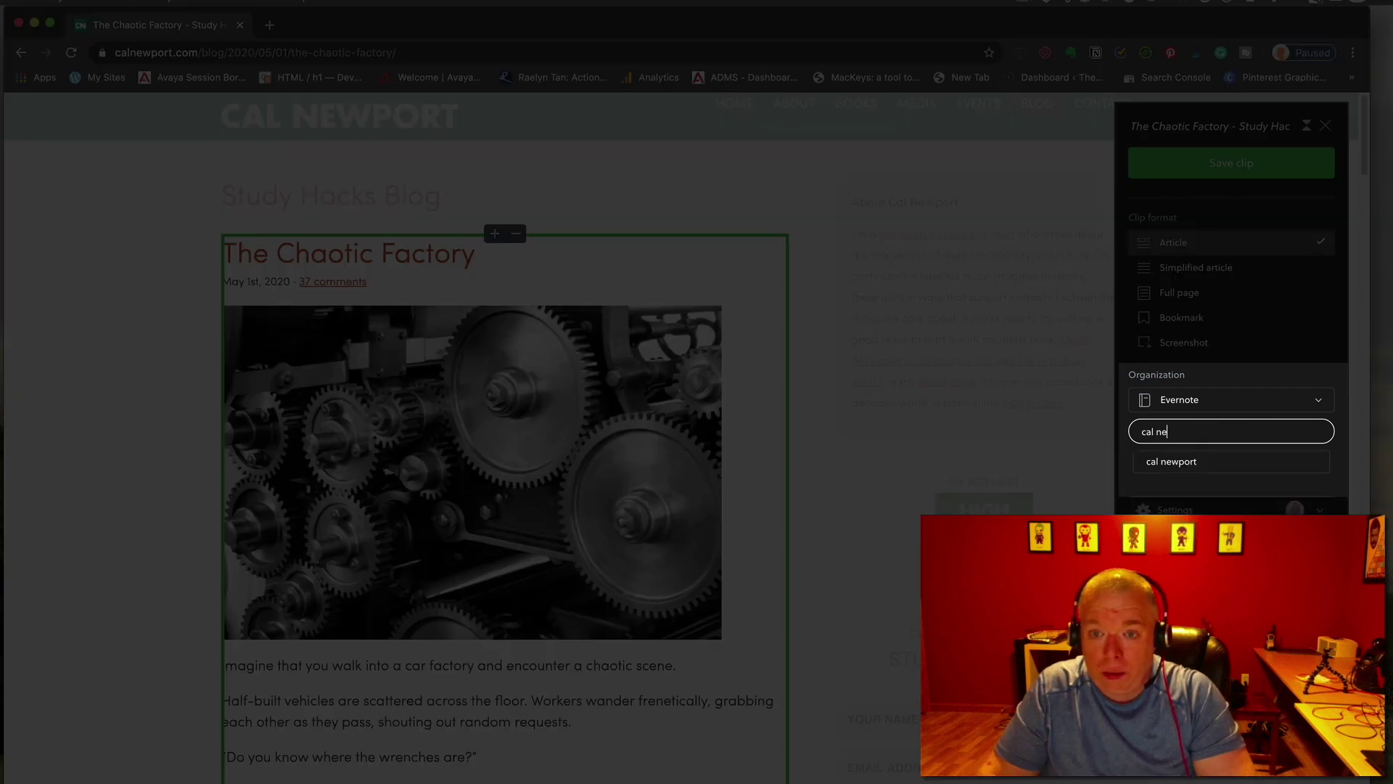
{"action": "left_click", "coordinate": [1222, 463]}
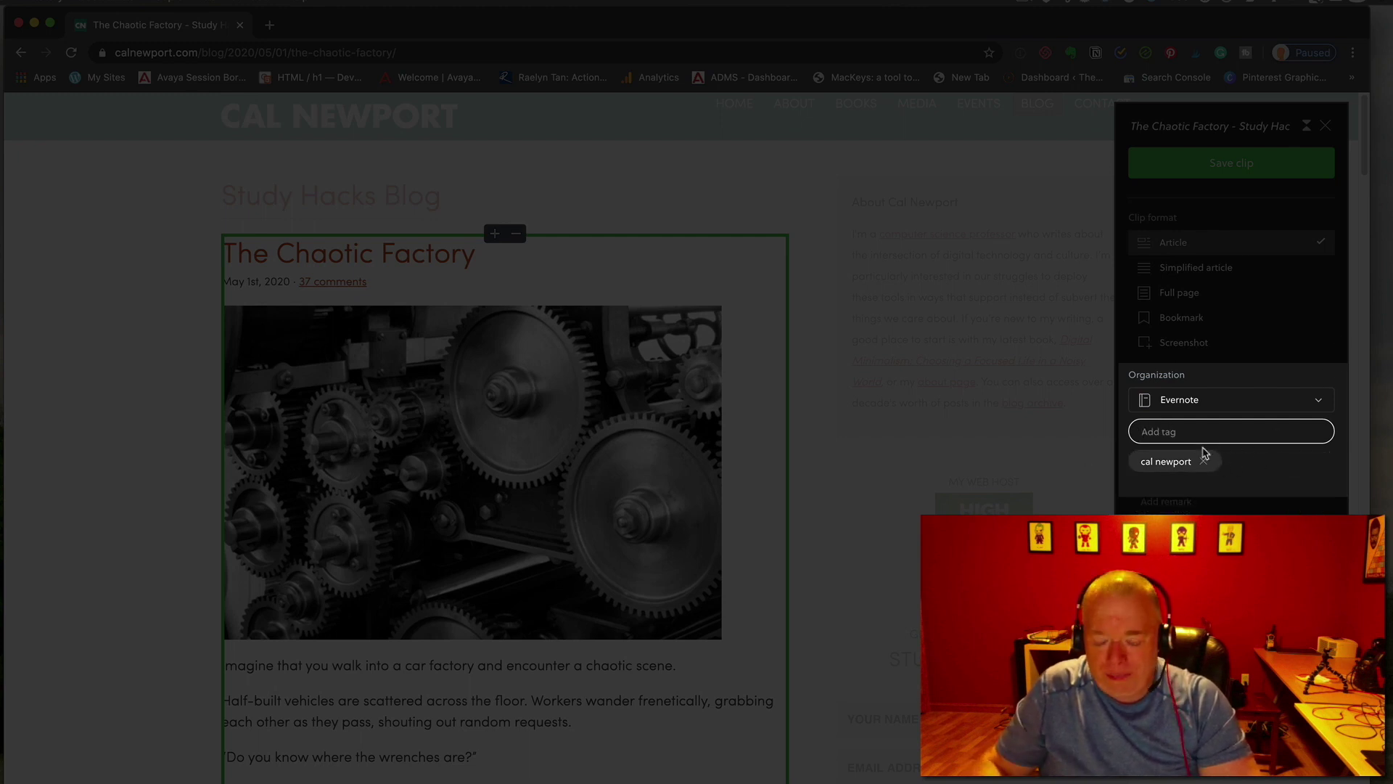
{"action": "type", "text": "blog"}
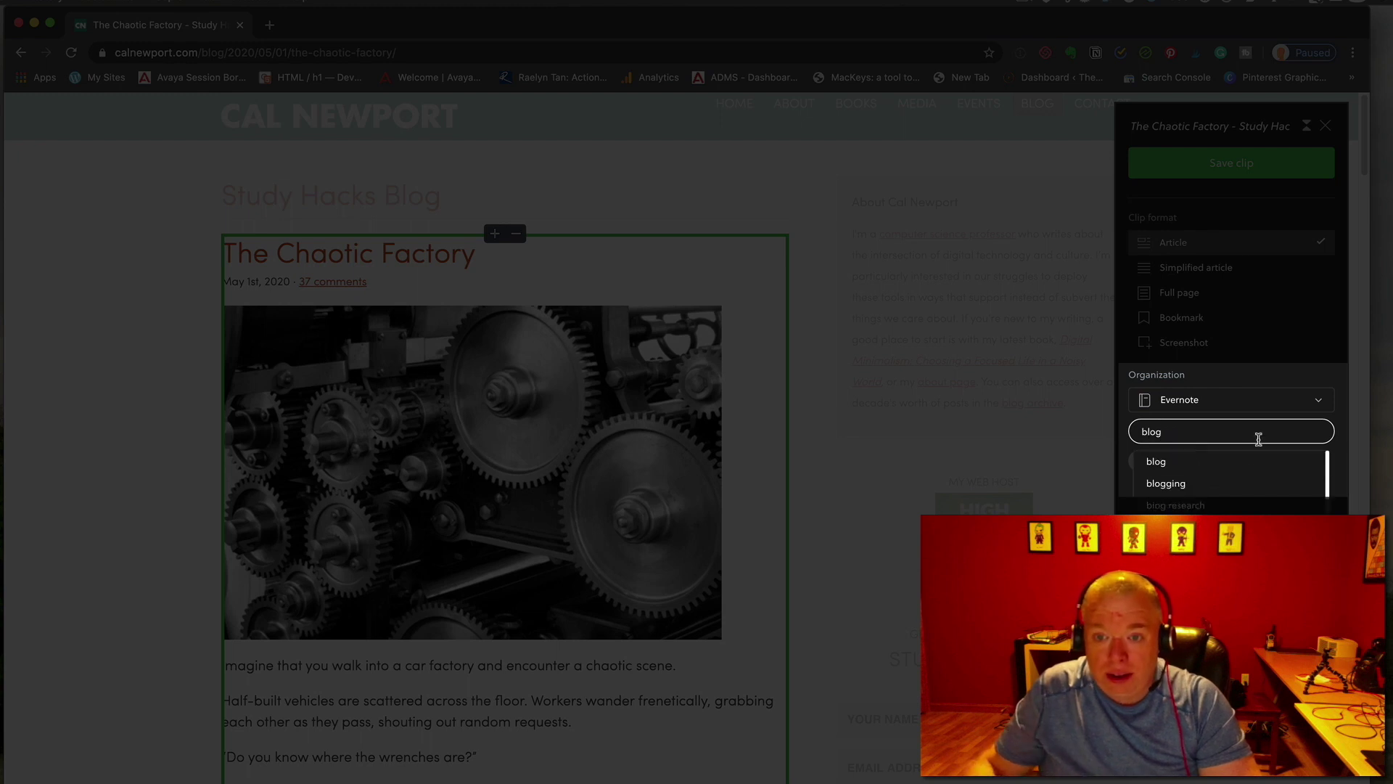
{"action": "left_click", "coordinate": [1219, 463]}
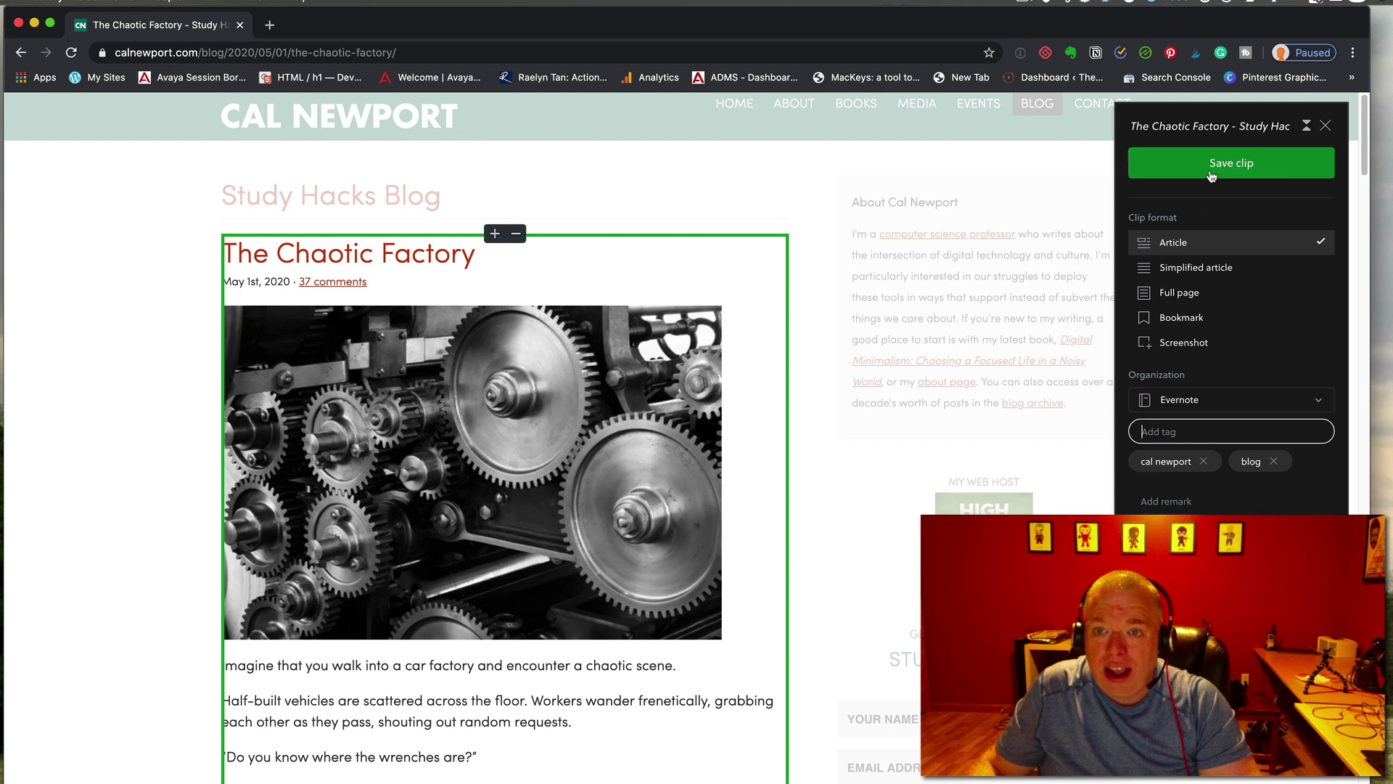
- Save The Chaotic Factory clip, dismiss the confirmation, and go to the Study Hacks blog home
{"action": "left_click", "coordinate": [1211, 176]}
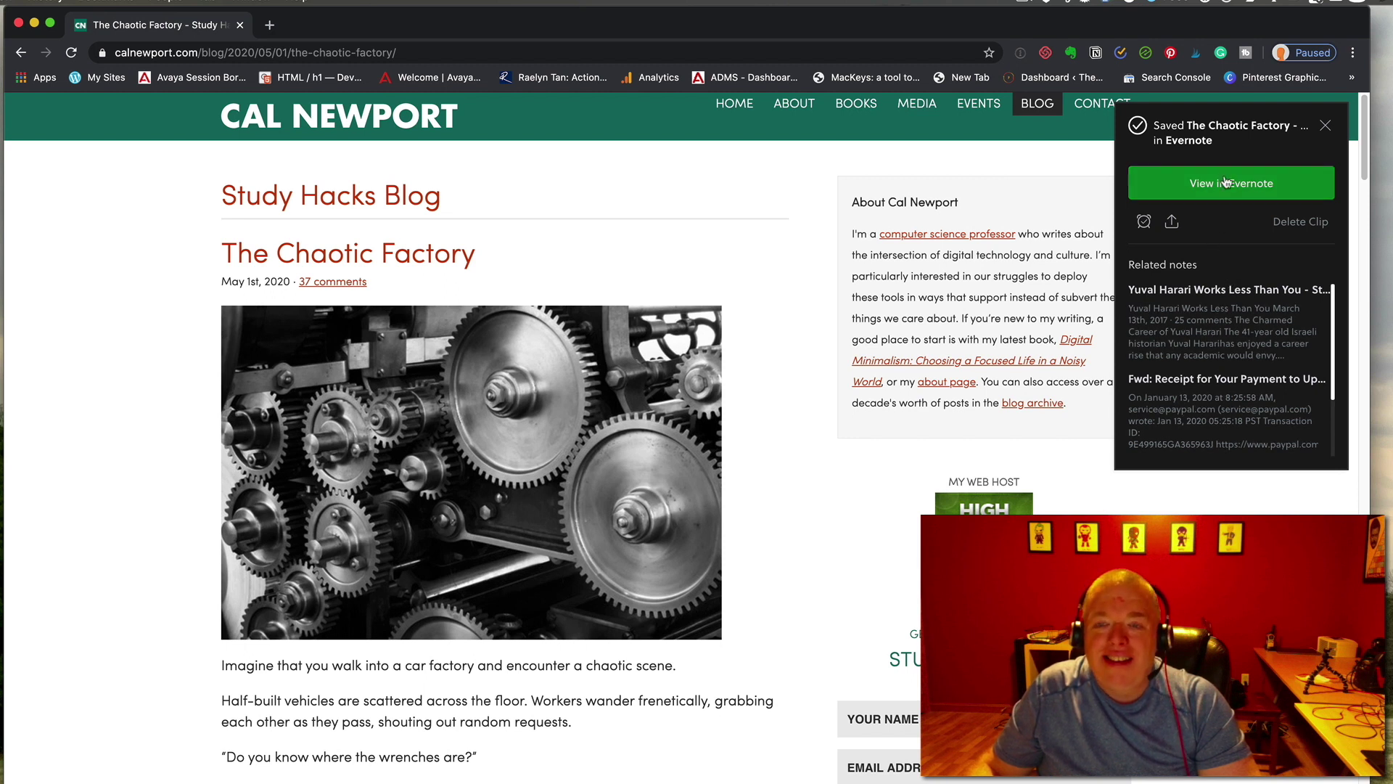
{"action": "left_click", "coordinate": [1327, 125]}
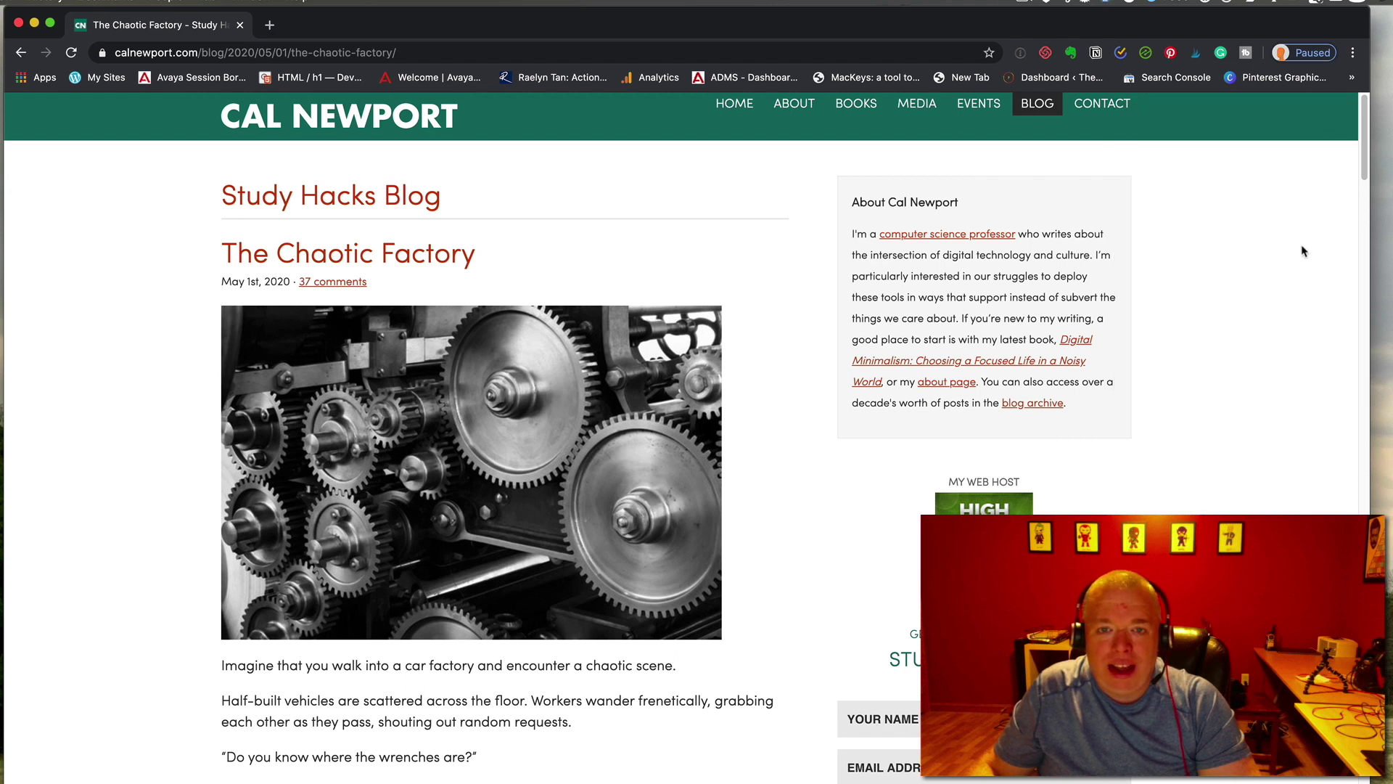
{"action": "left_click", "coordinate": [399, 190]}
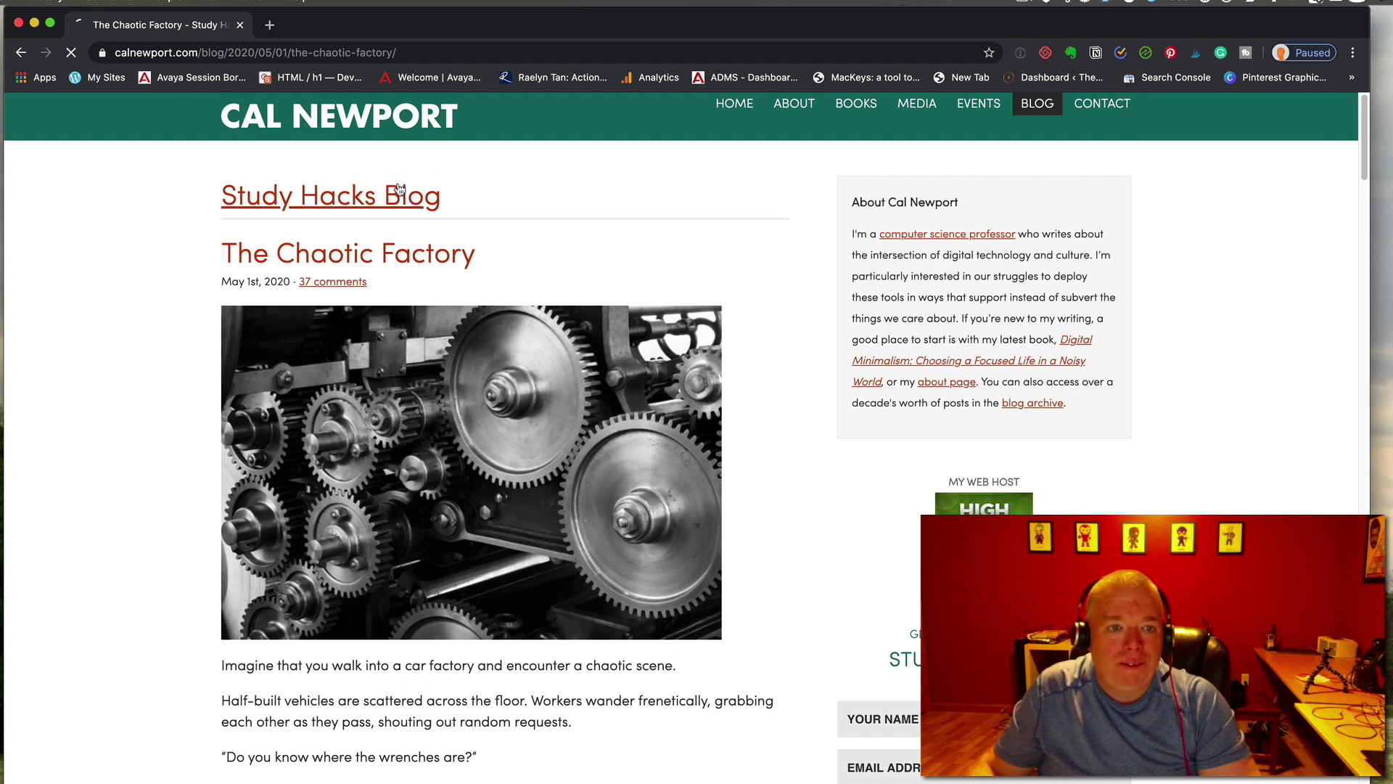
- Open the Building a WWII Bunker in an Office Building post and clip it as a Simplified article
{"action": "scroll", "coordinate": [558, 465], "scroll_direction": "down", "scroll_amount": 10}
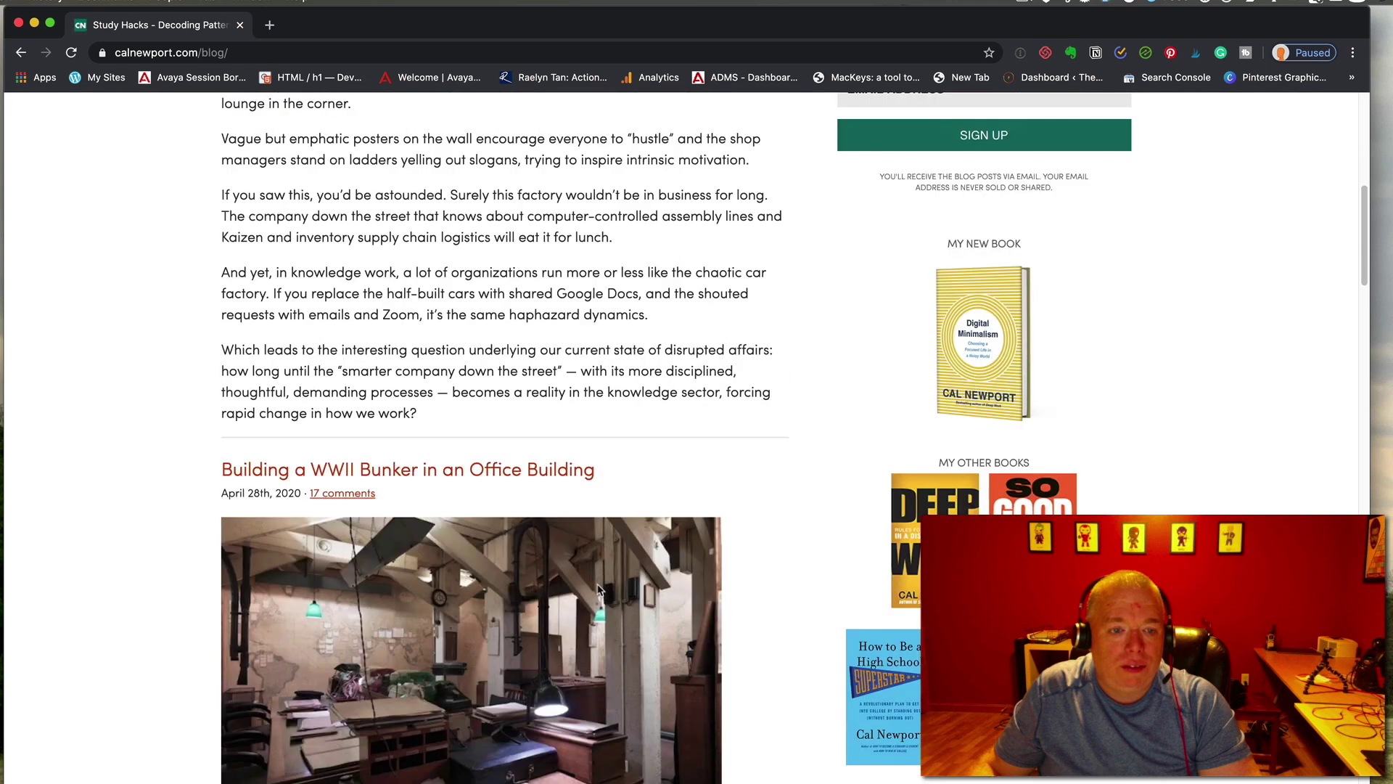
{"action": "left_click", "coordinate": [562, 474]}
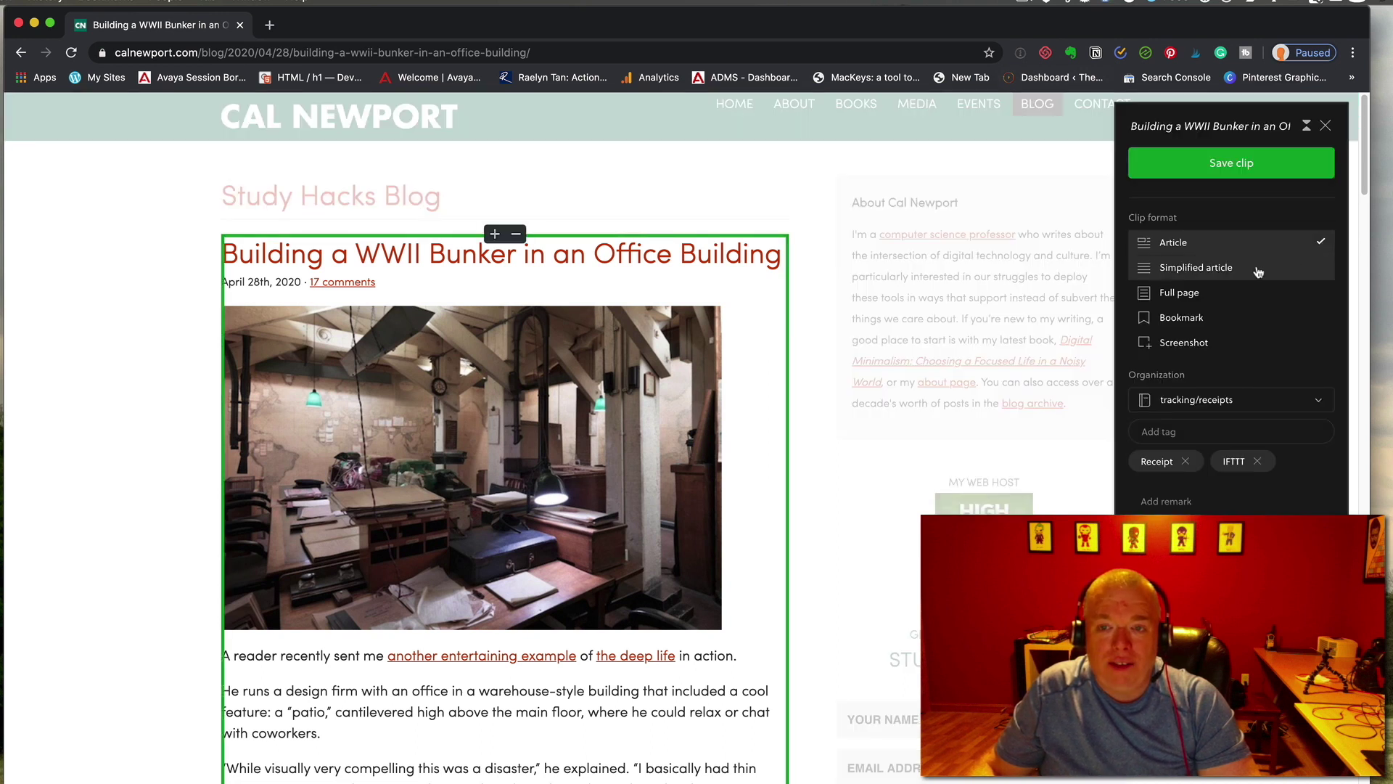
{"action": "left_click", "coordinate": [1258, 270]}
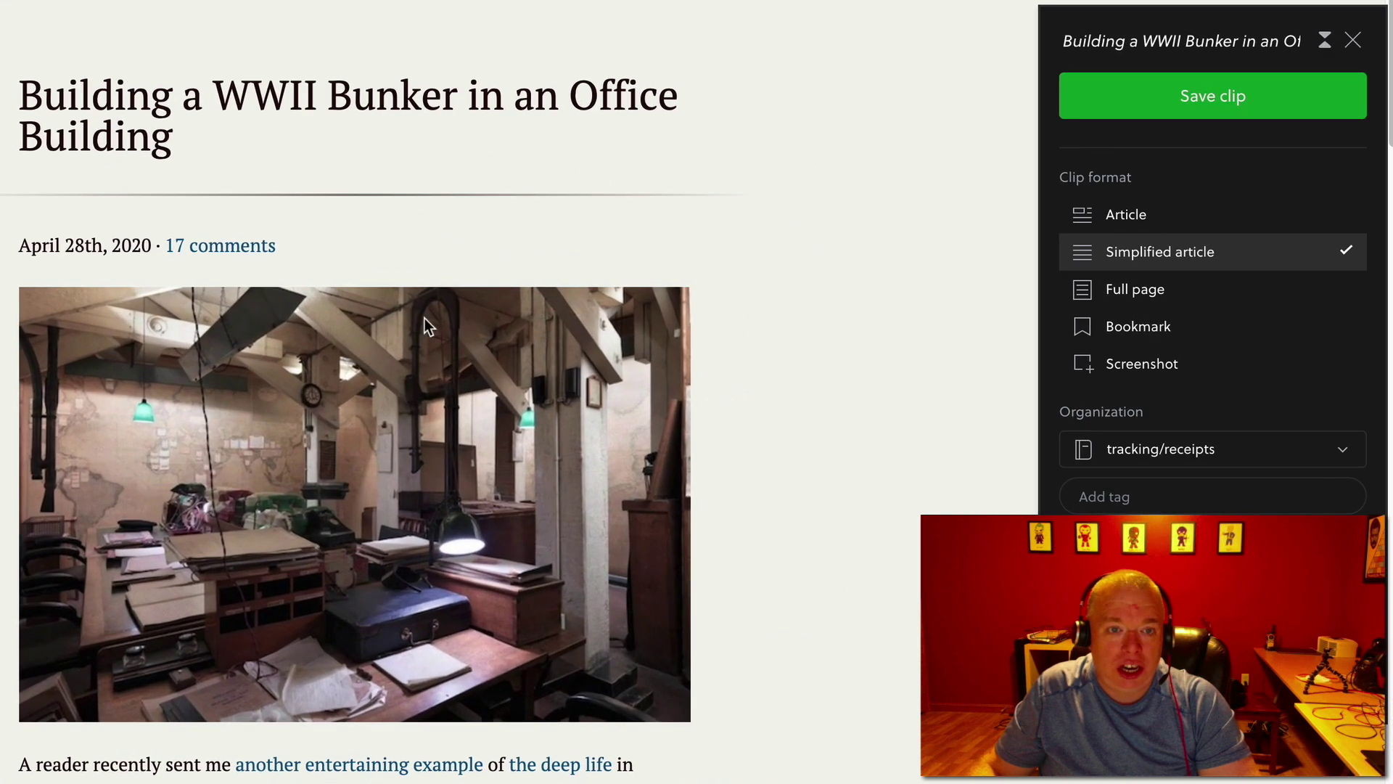
{"action": "scroll", "coordinate": [707, 349], "scroll_direction": "down", "scroll_amount": 10}
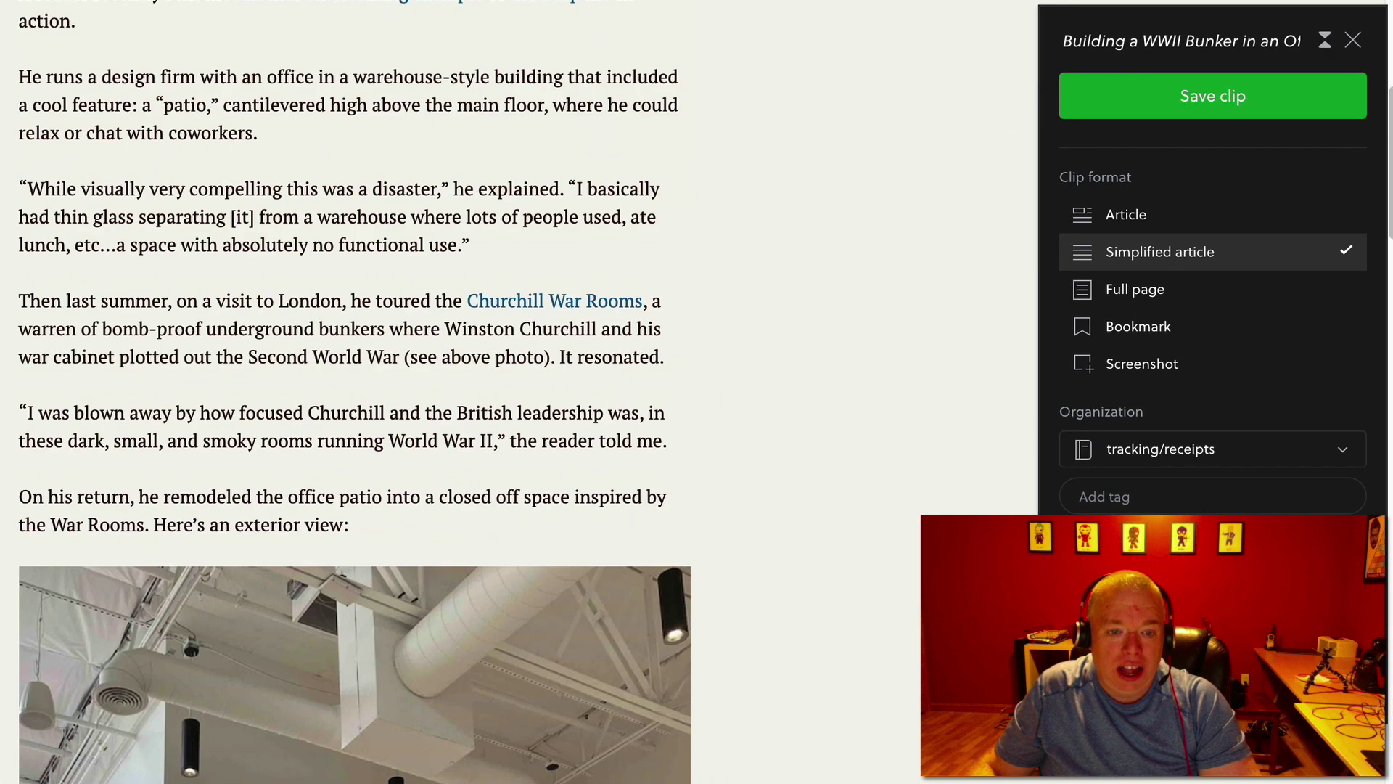
{"action": "scroll", "coordinate": [355, 392], "scroll_direction": "down", "scroll_amount": 10}
{"action": "scroll", "coordinate": [355, 392], "scroll_direction": "up", "scroll_amount": 15}
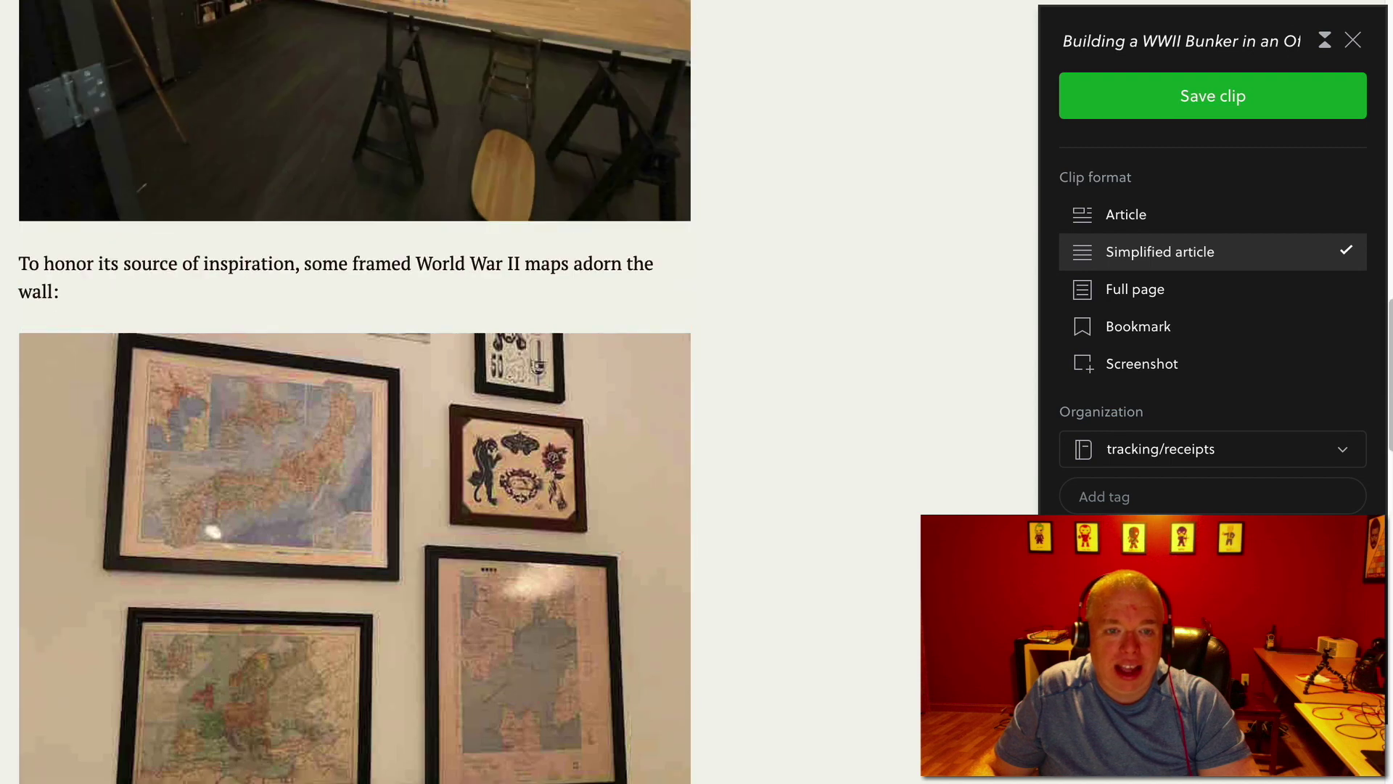
{"action": "scroll", "coordinate": [355, 392], "scroll_direction": "up", "scroll_amount": 5}
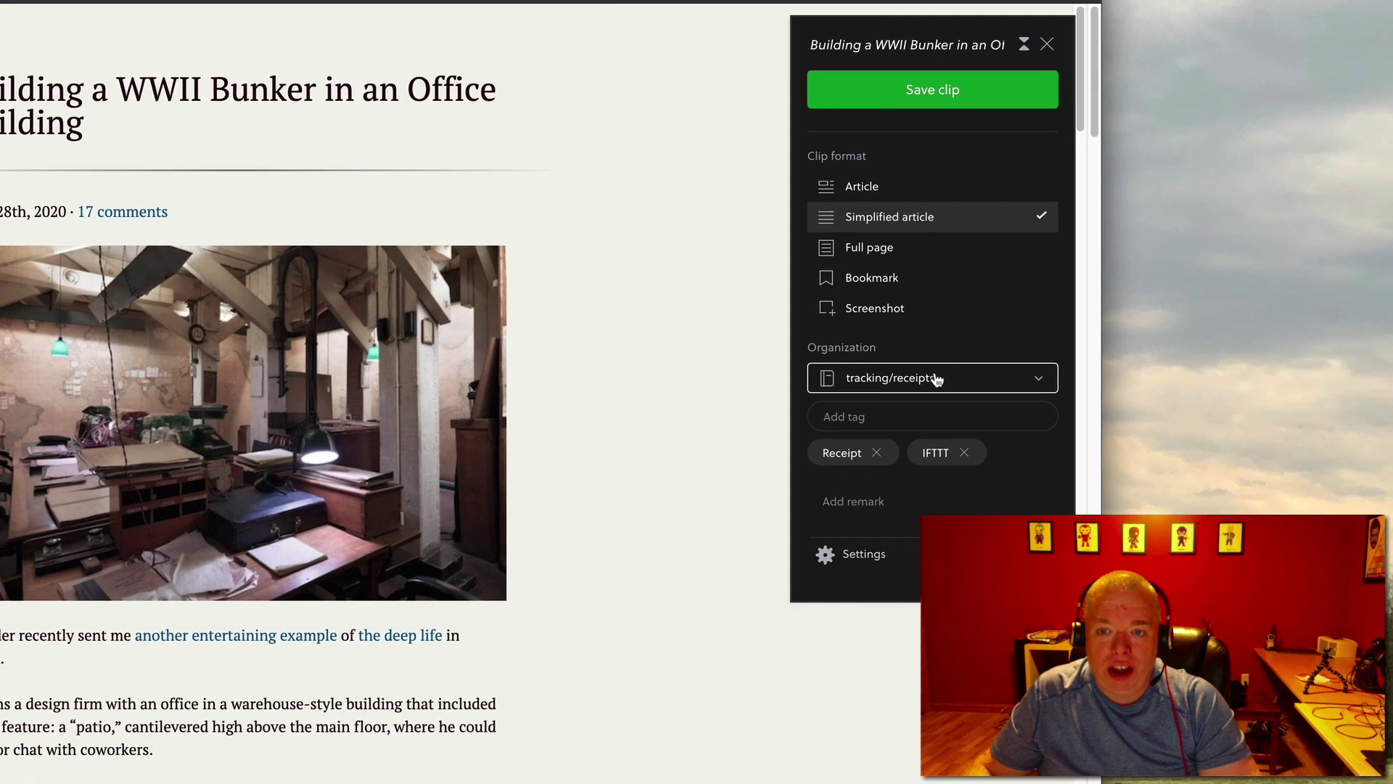
{"action": "left_click", "coordinate": [936, 378]}
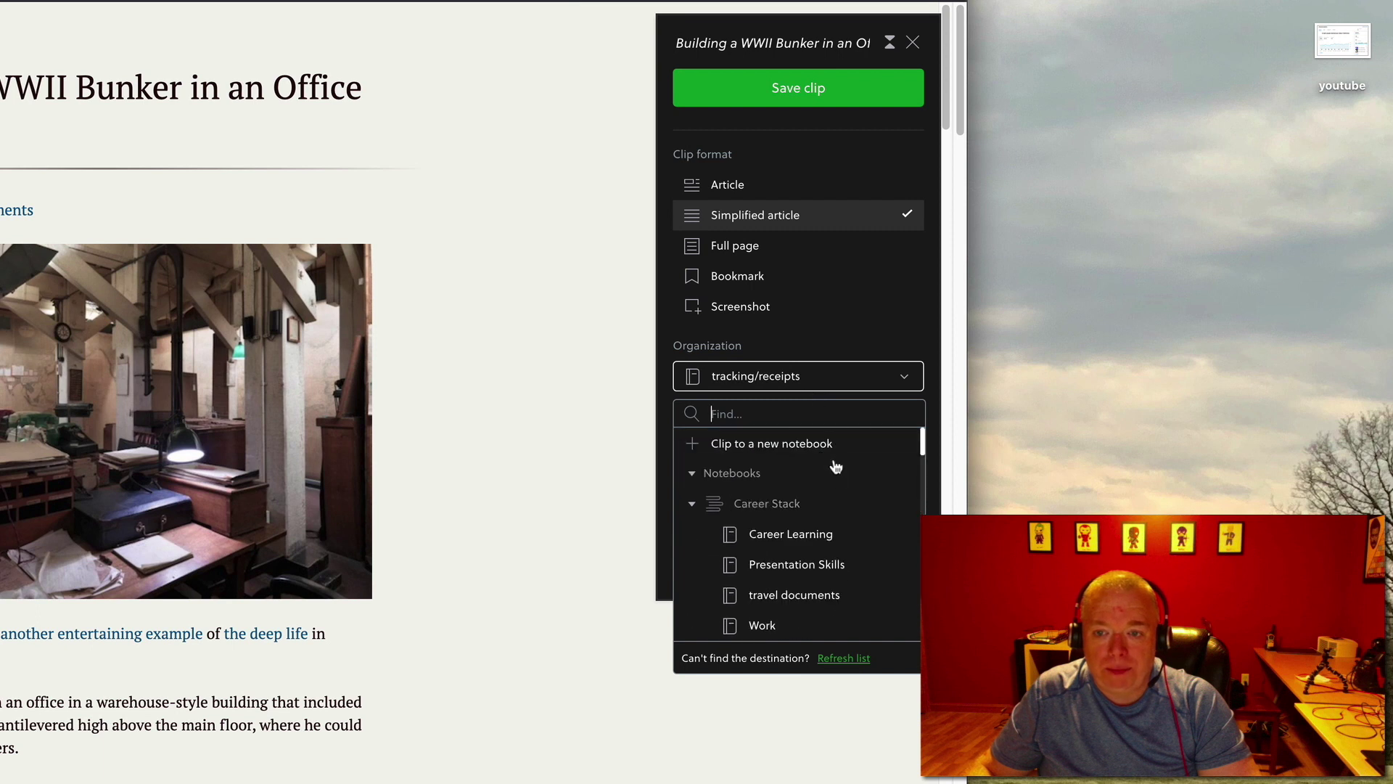
- File the clip in the Career Learning notebook and remove the Receipt and IFTTT tags
{"action": "left_click", "coordinate": [858, 545]}
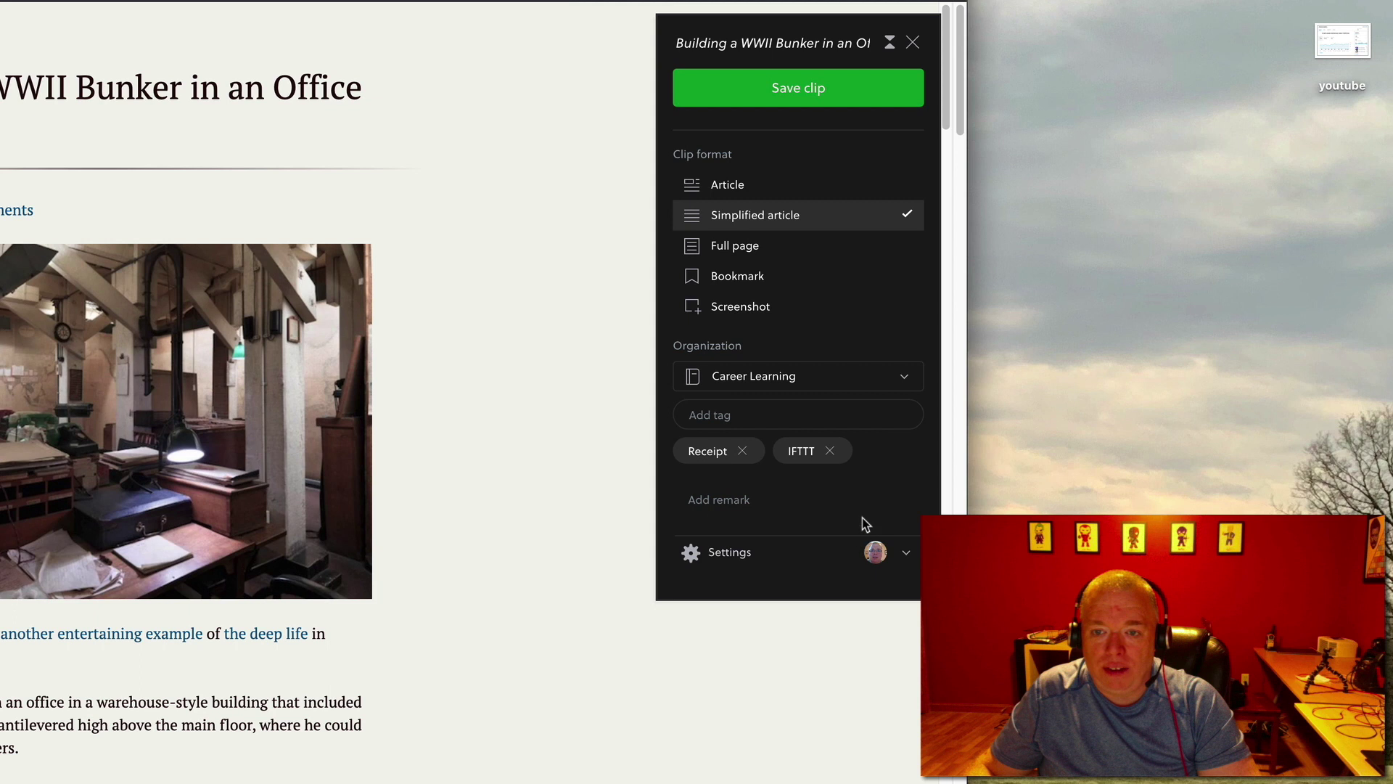
{"action": "left_click", "coordinate": [743, 451]}
{"action": "left_click", "coordinate": [731, 451]}
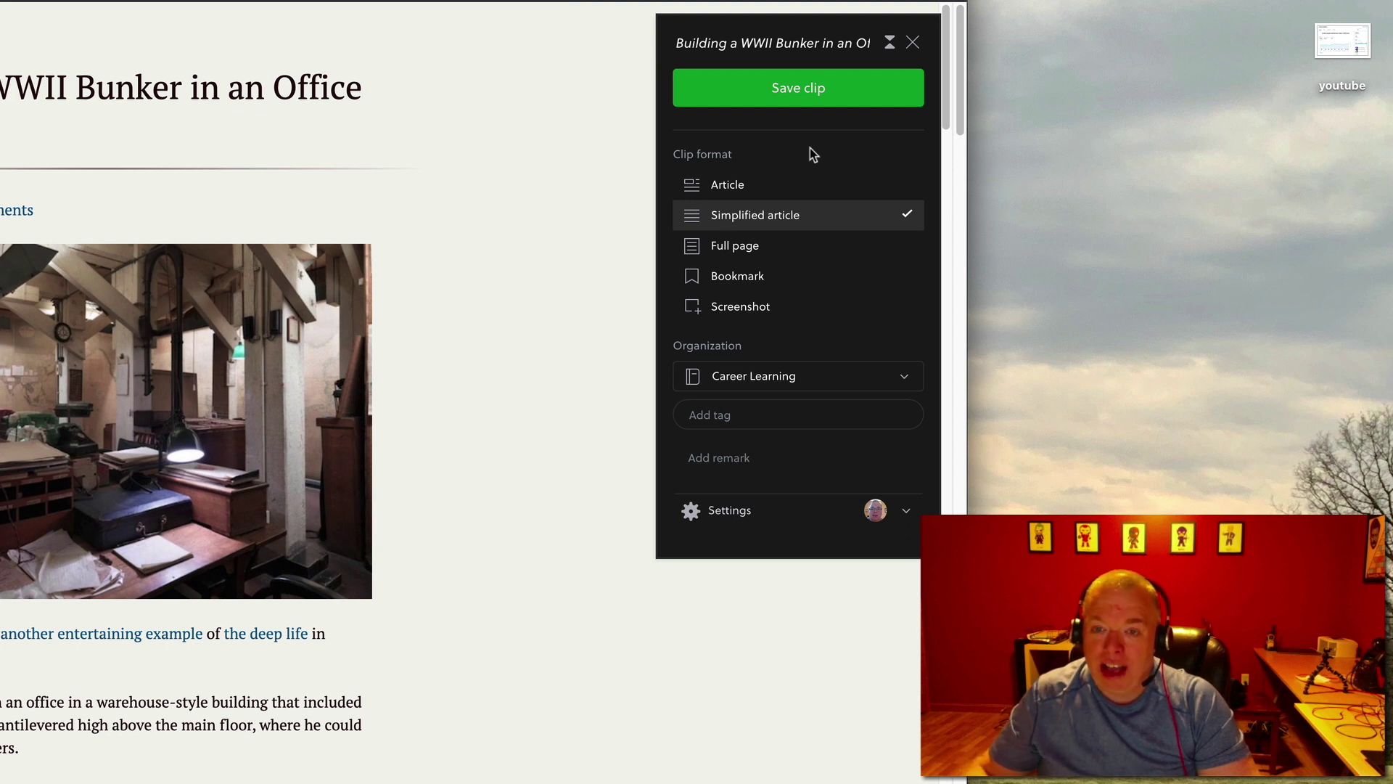
- Tag the clip 'cal newport', 'blog' and 'bunker', then save it to Evernote
{"action": "left_click", "coordinate": [787, 409]}
{"action": "type", "text": "cal ne"}
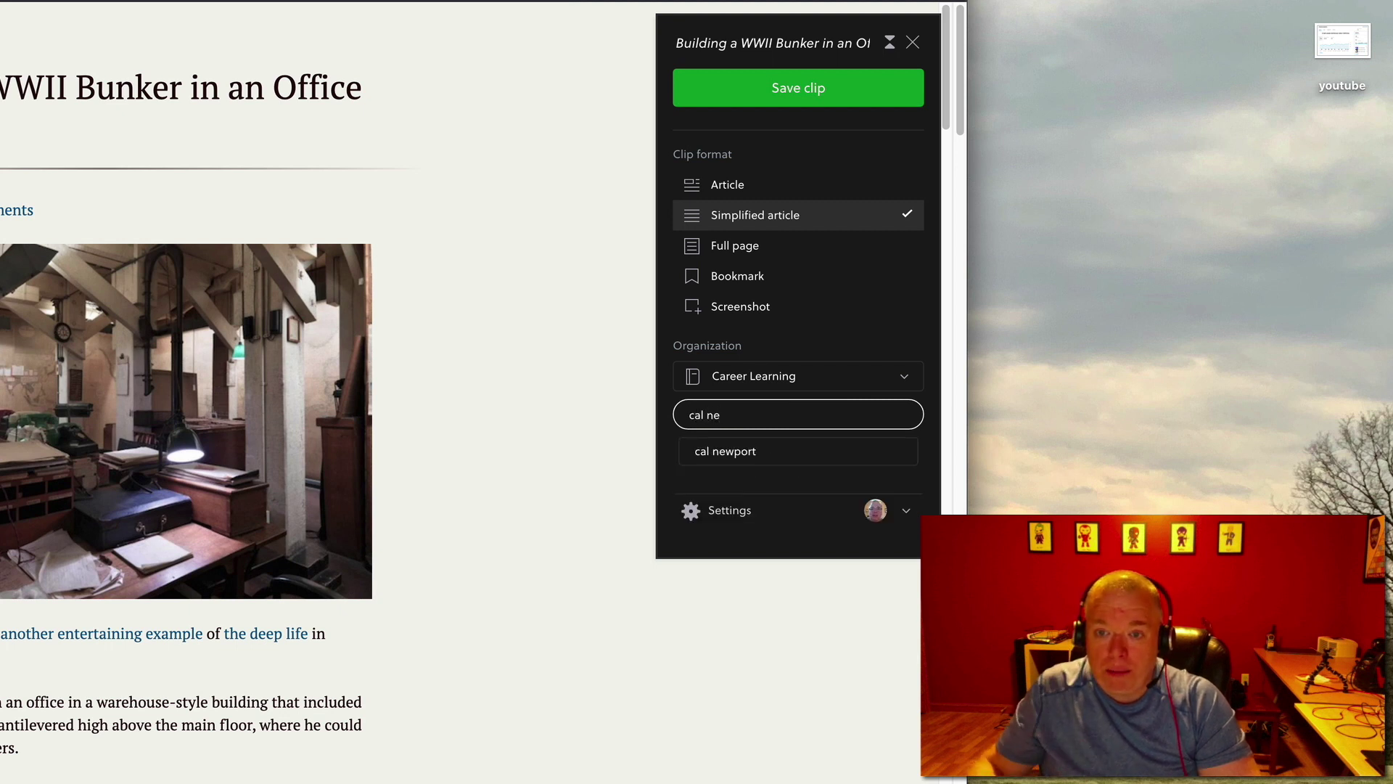
{"action": "key", "text": "Down"}
{"action": "key", "text": "Return"}
{"action": "type", "text": "blog"}
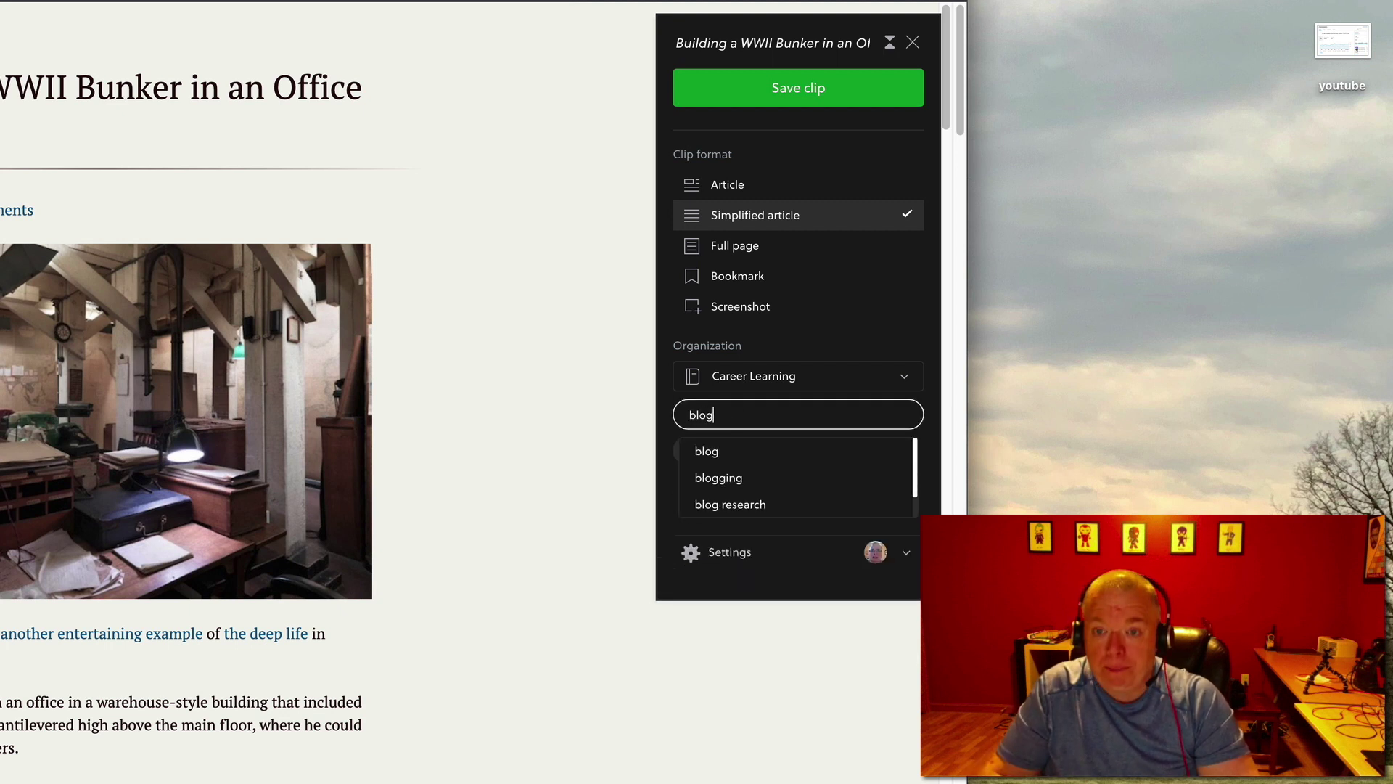
{"action": "key", "text": "Return"}
{"action": "type", "text": "bunker"}
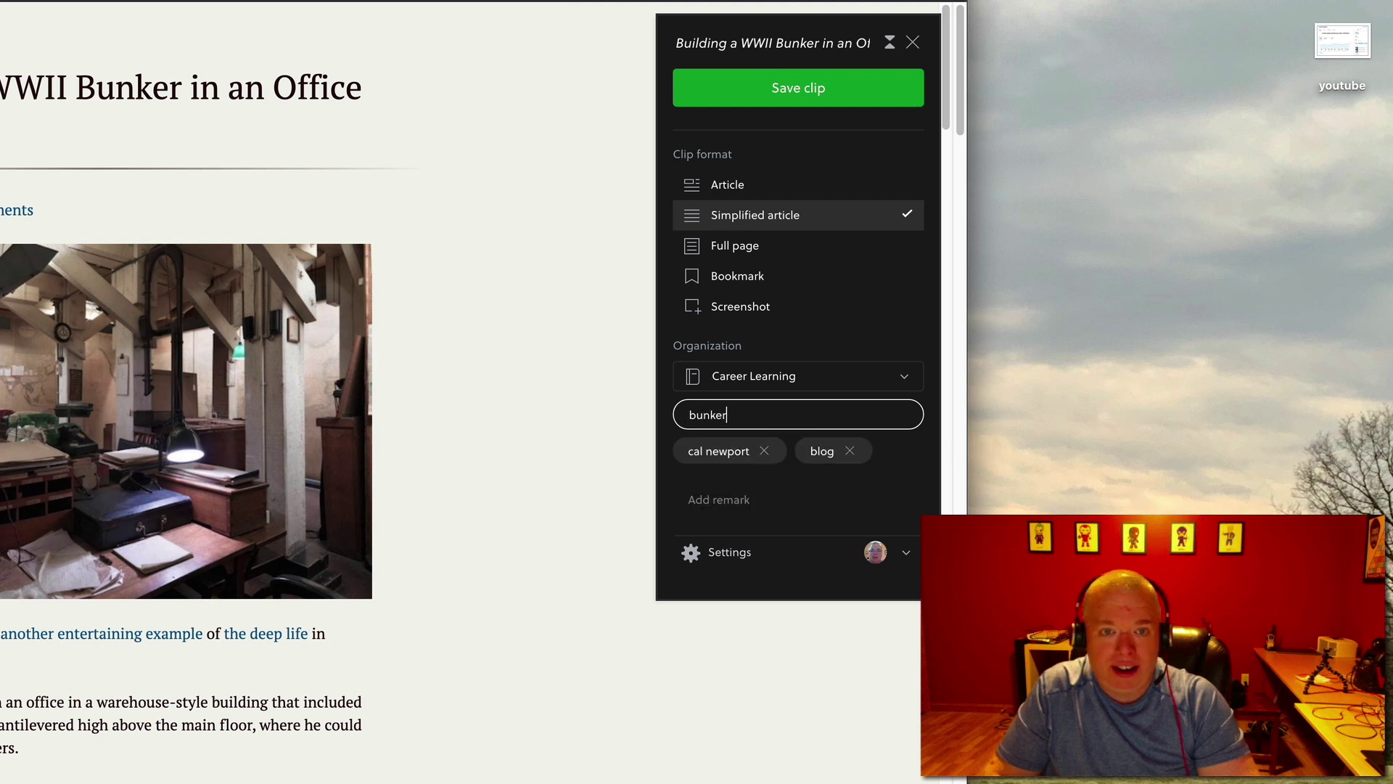
{"action": "key", "text": "Return"}
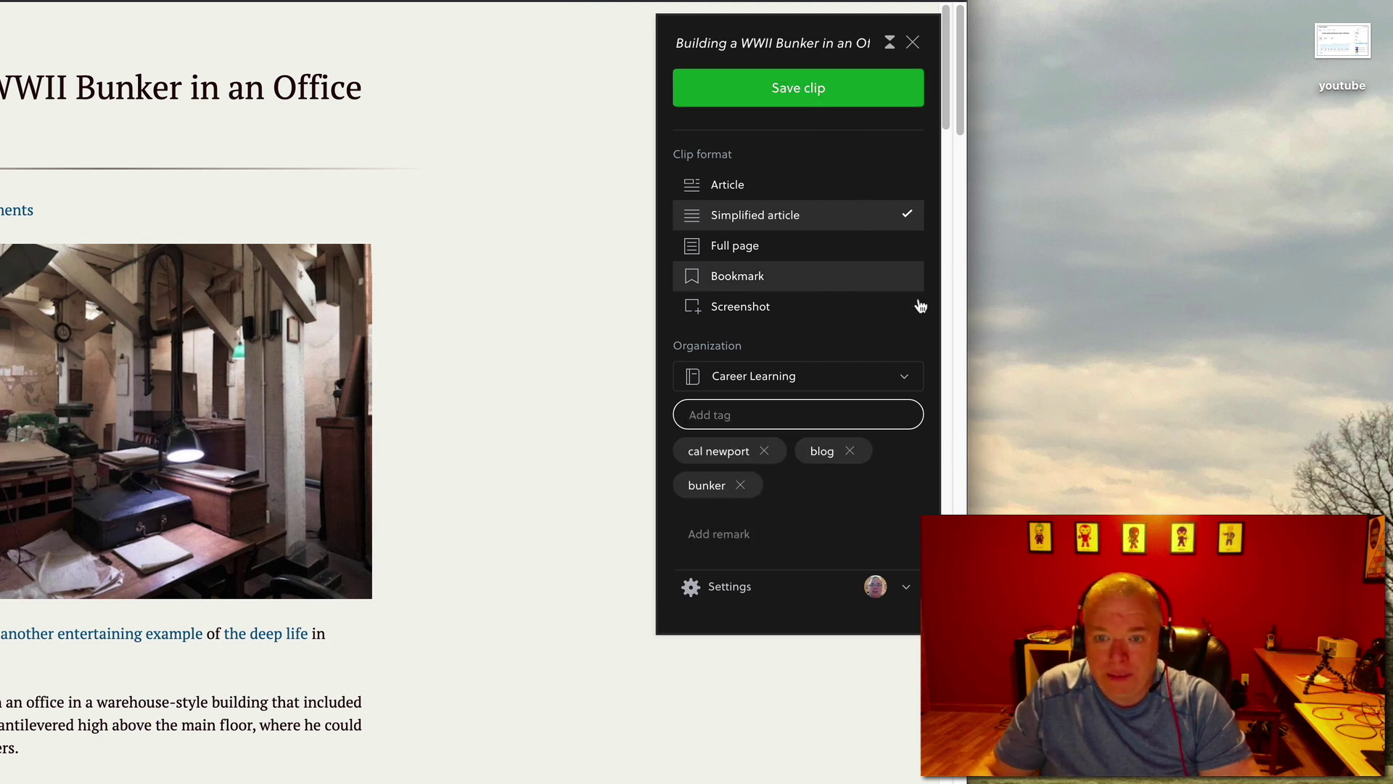
{"action": "left_click", "coordinate": [816, 105]}
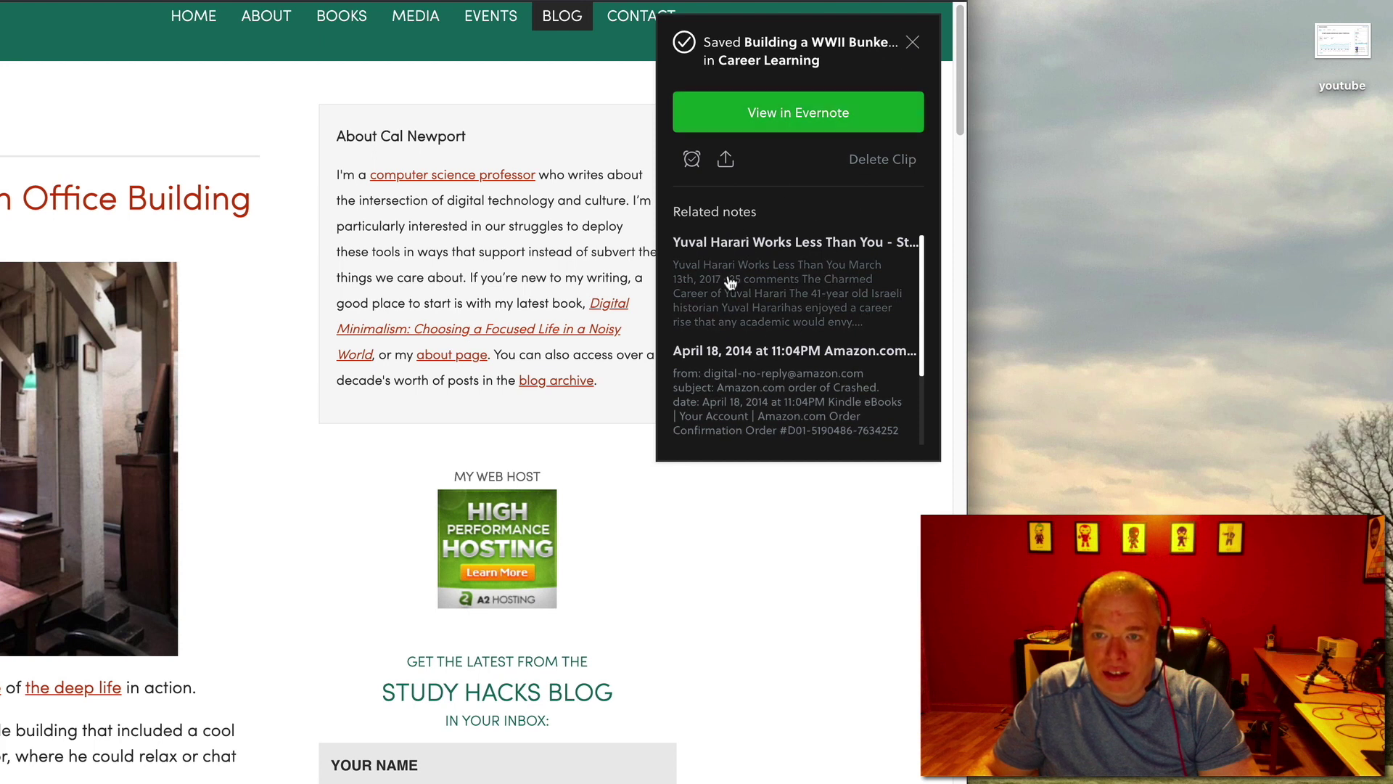
- Close the saved-clip confirmation over the WWII bunker post
{"action": "left_click", "coordinate": [912, 47]}
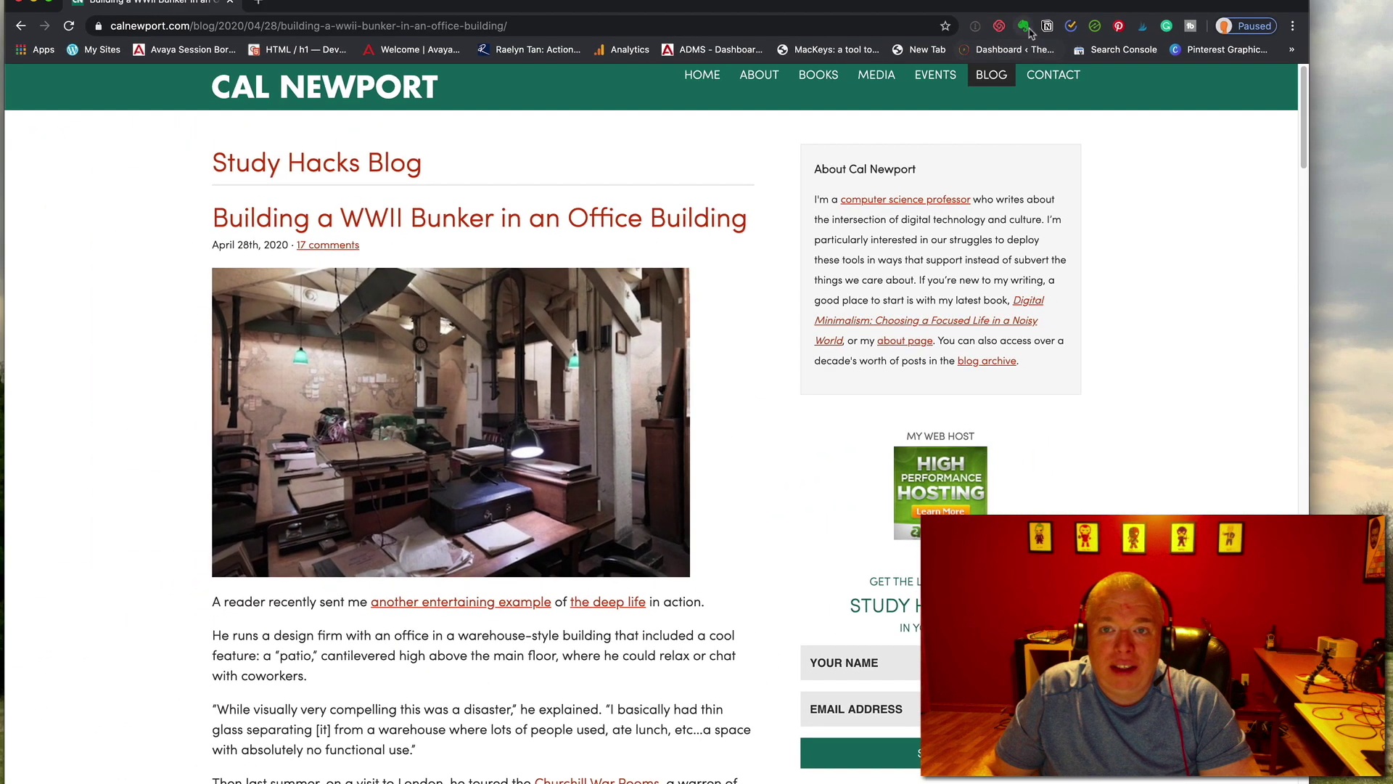
- Reopen the clipper on the bunker post, preview it as Full page, then set Bookmark format
{"action": "left_click", "coordinate": [1024, 27]}
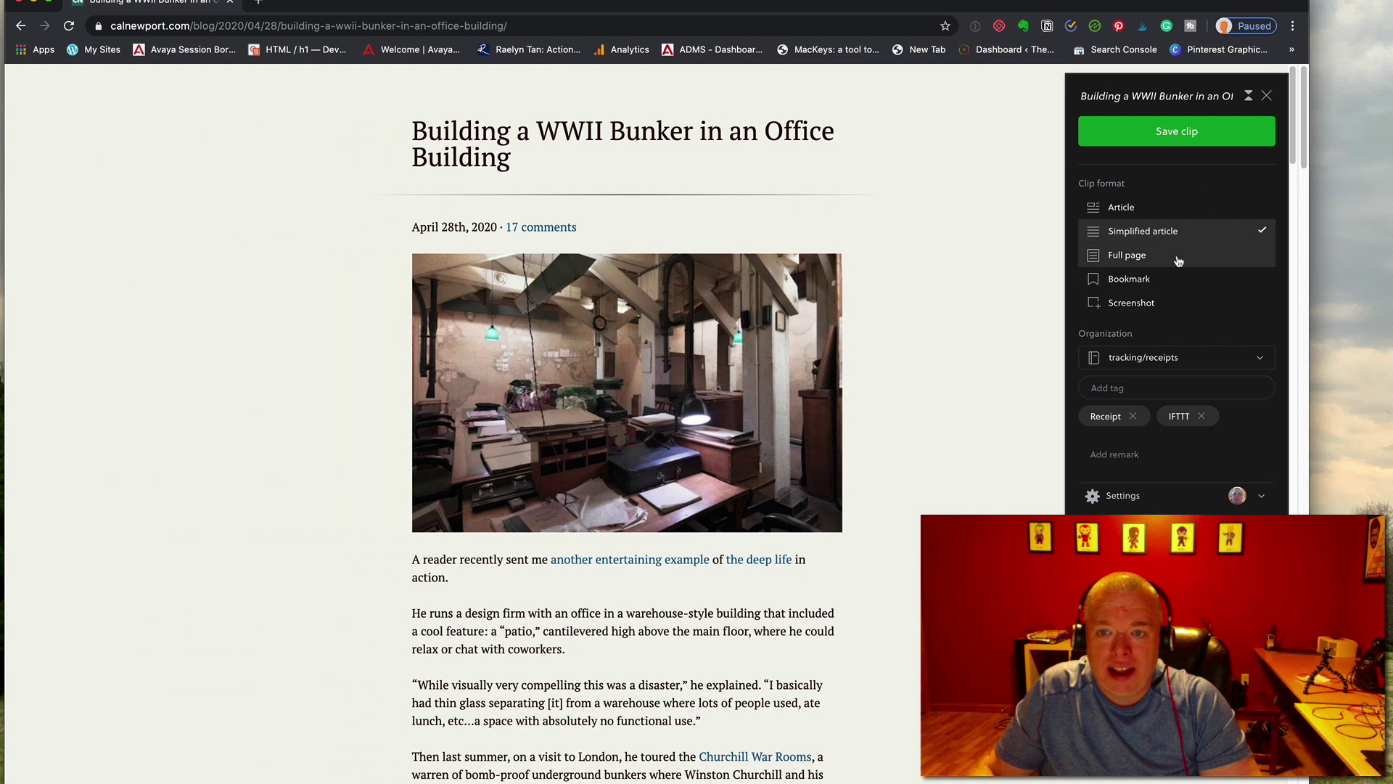
{"action": "left_click", "coordinate": [1179, 261]}
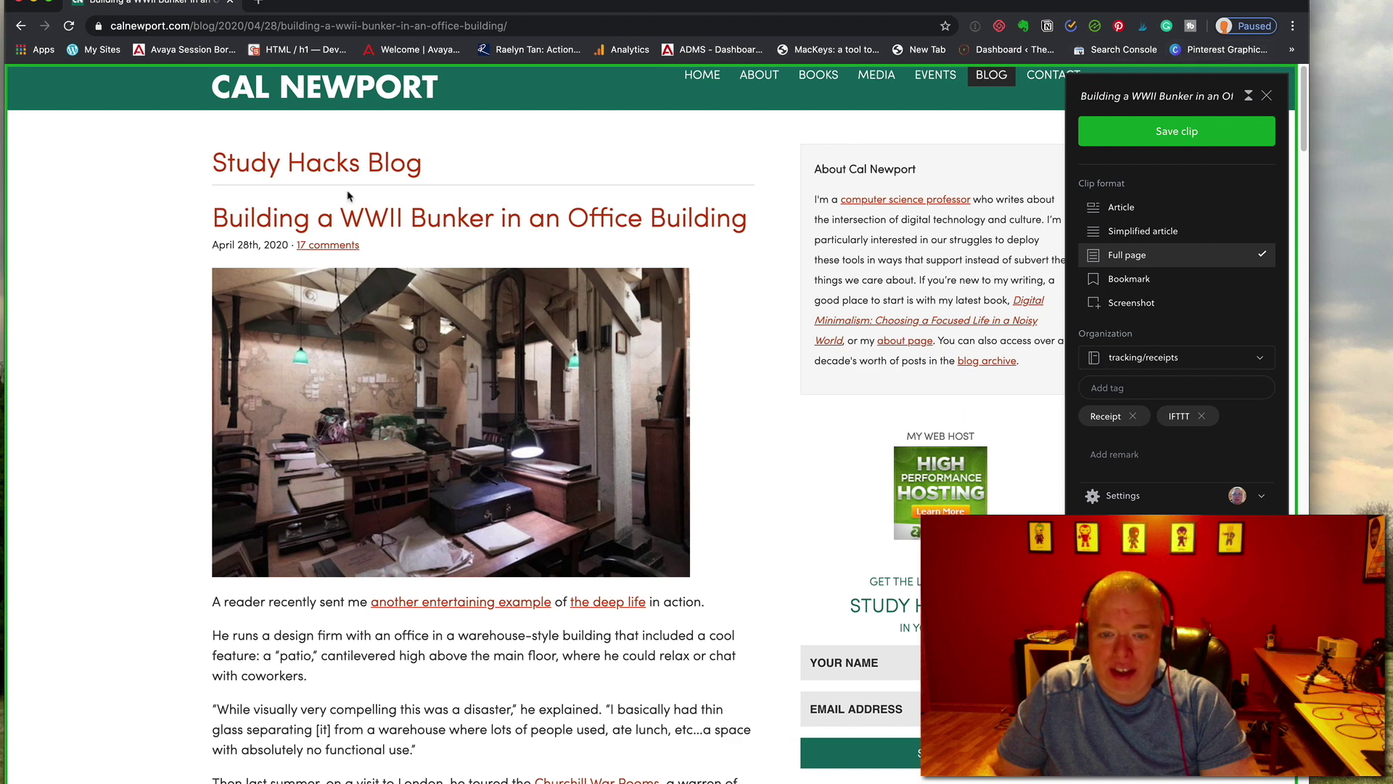
{"action": "scroll", "coordinate": [734, 653], "scroll_direction": "down", "scroll_amount": 20}
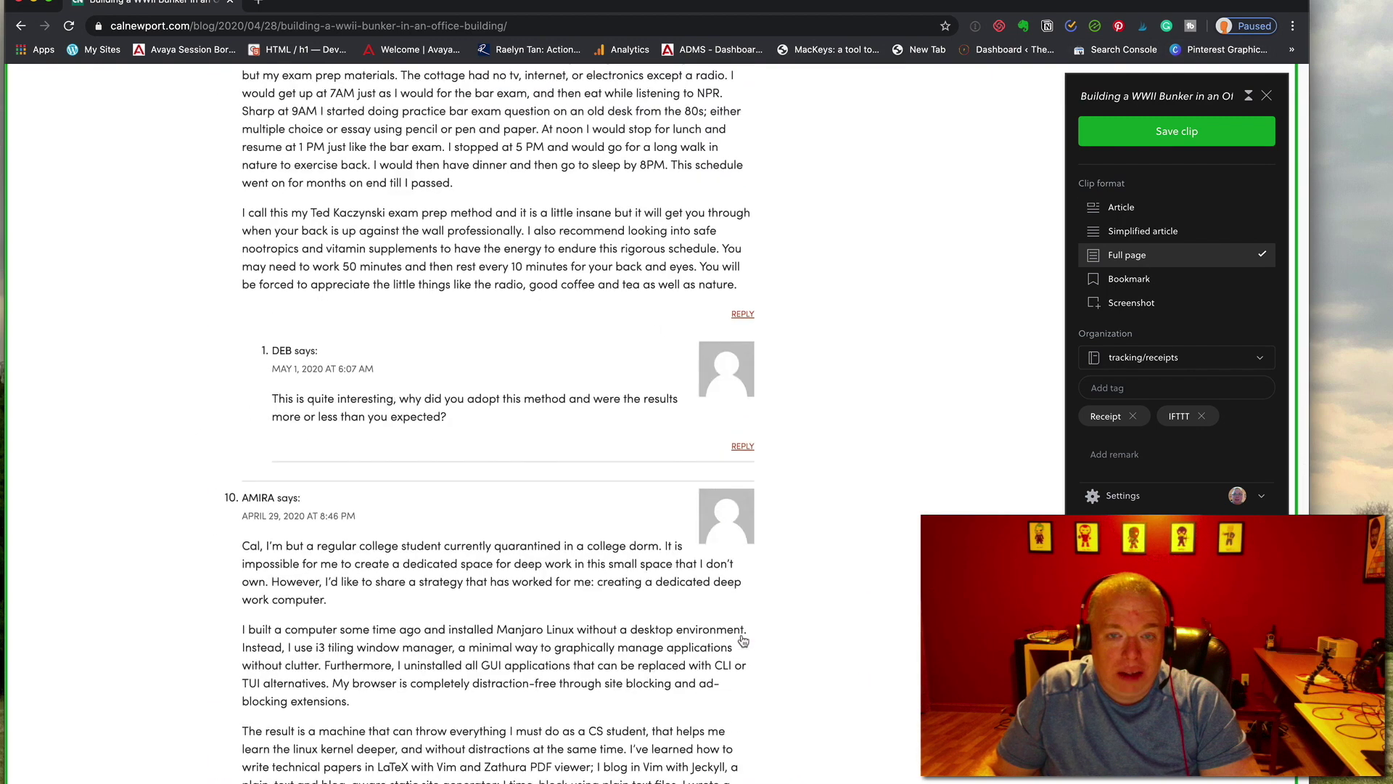
{"action": "scroll", "coordinate": [743, 640], "scroll_direction": "up", "scroll_amount": 20}
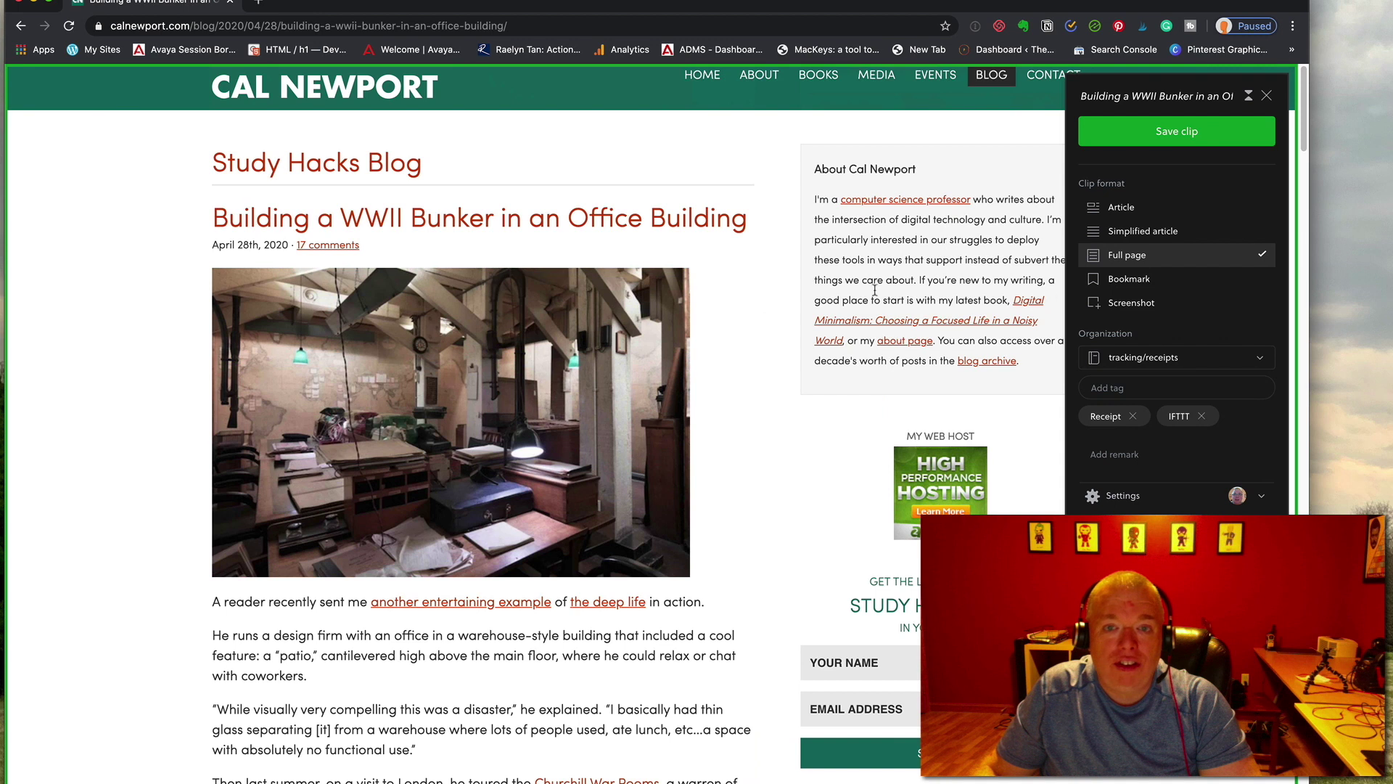
{"action": "left_click", "coordinate": [1109, 283]}
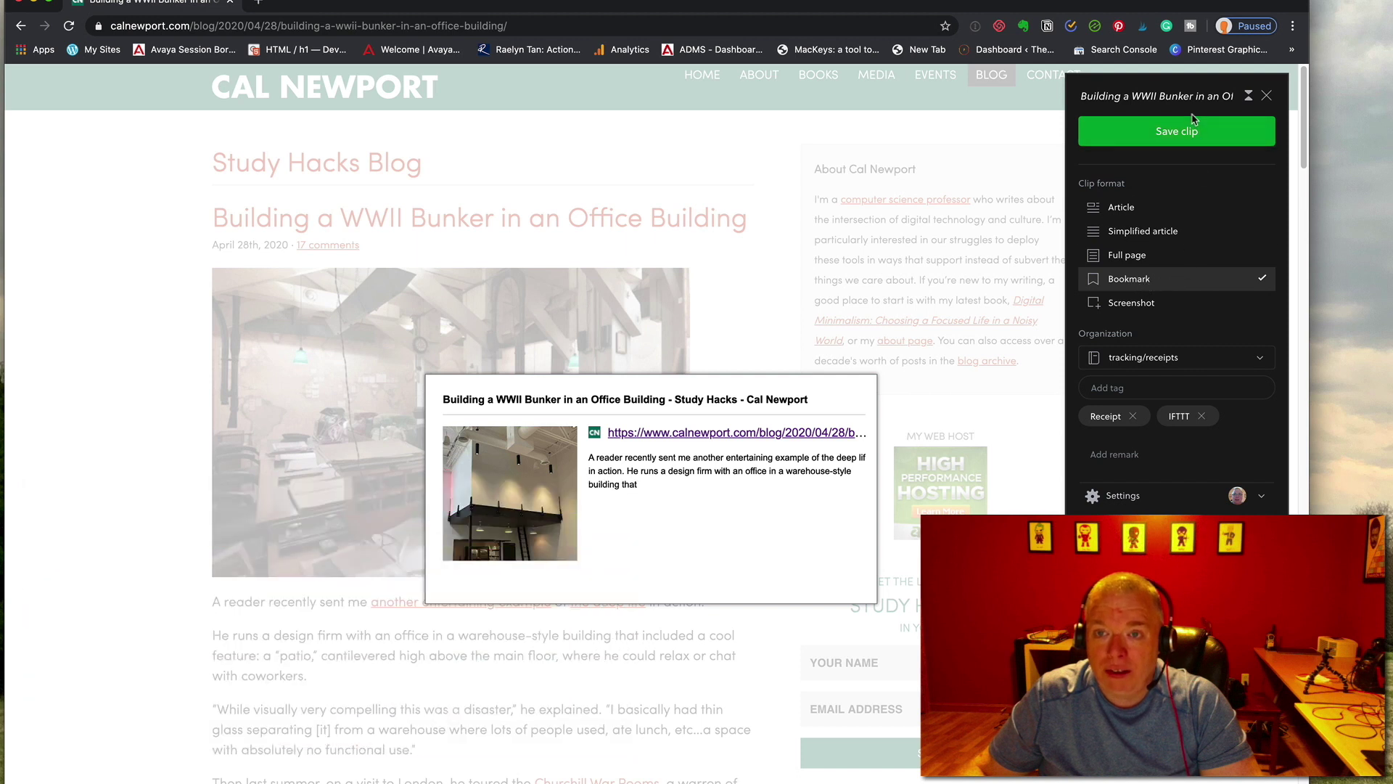
- File the bookmark in Inbox, remove the IFTTT and Receipt tags, save it and close the confirmation
{"action": "left_click", "coordinate": [1204, 359]}
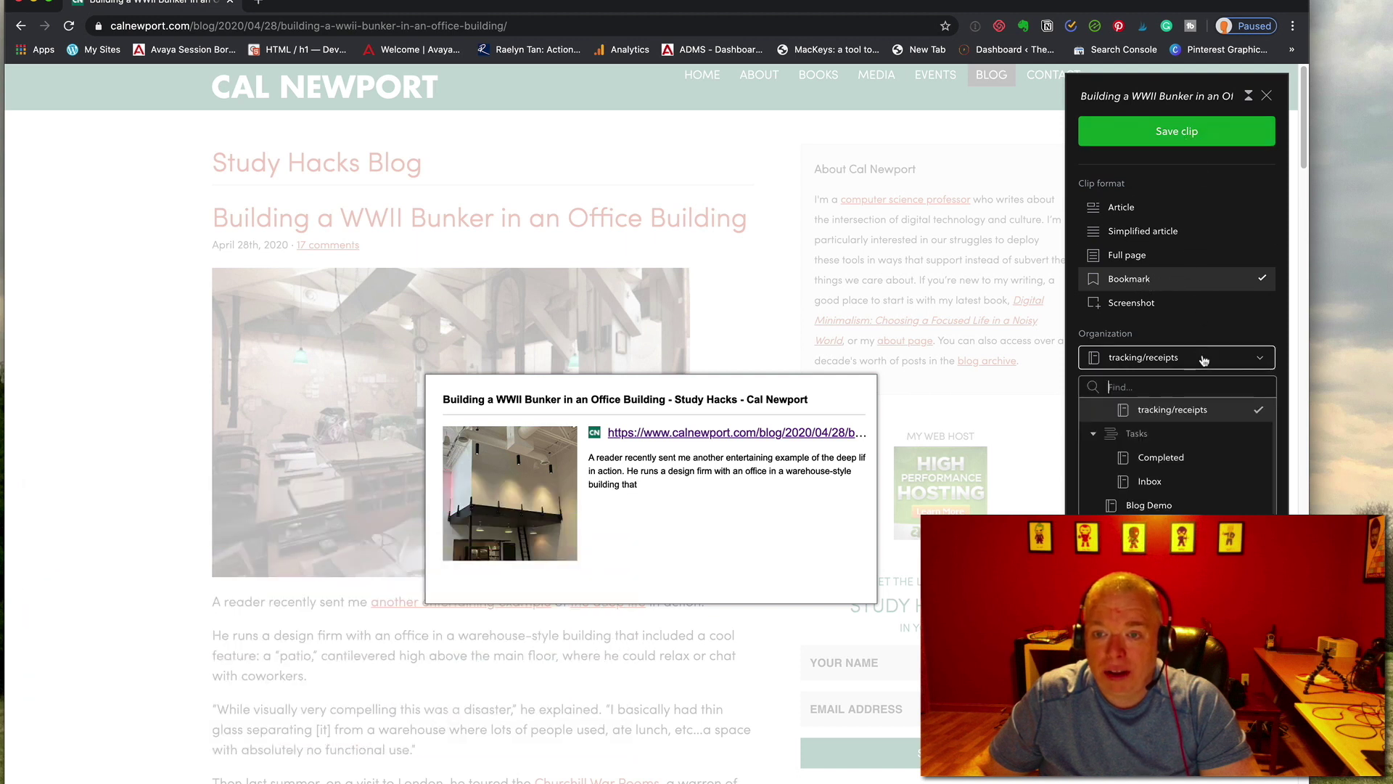
{"action": "scroll", "coordinate": [1221, 436], "scroll_direction": "down", "scroll_amount": 3}
{"action": "scroll", "coordinate": [1222, 431], "scroll_direction": "up", "scroll_amount": 4}
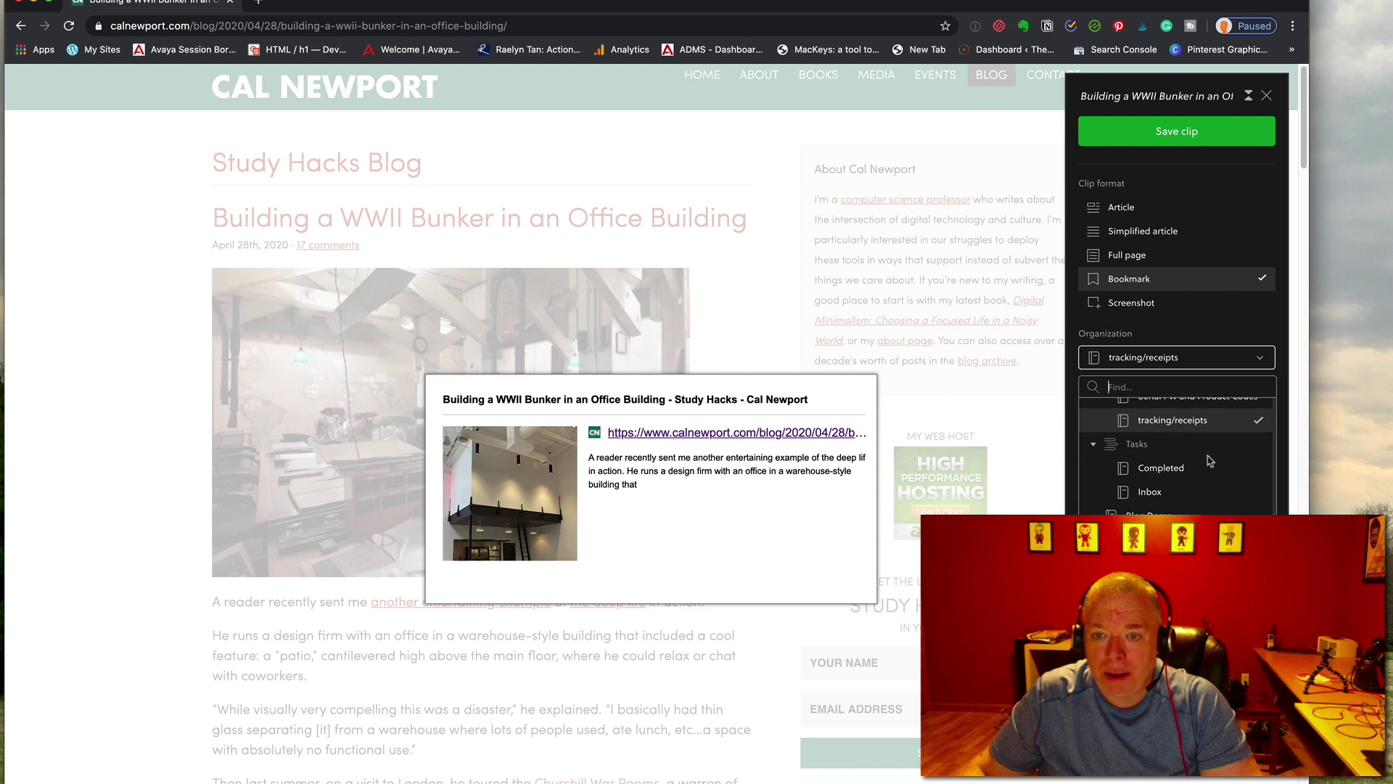
{"action": "left_click", "coordinate": [1193, 494]}
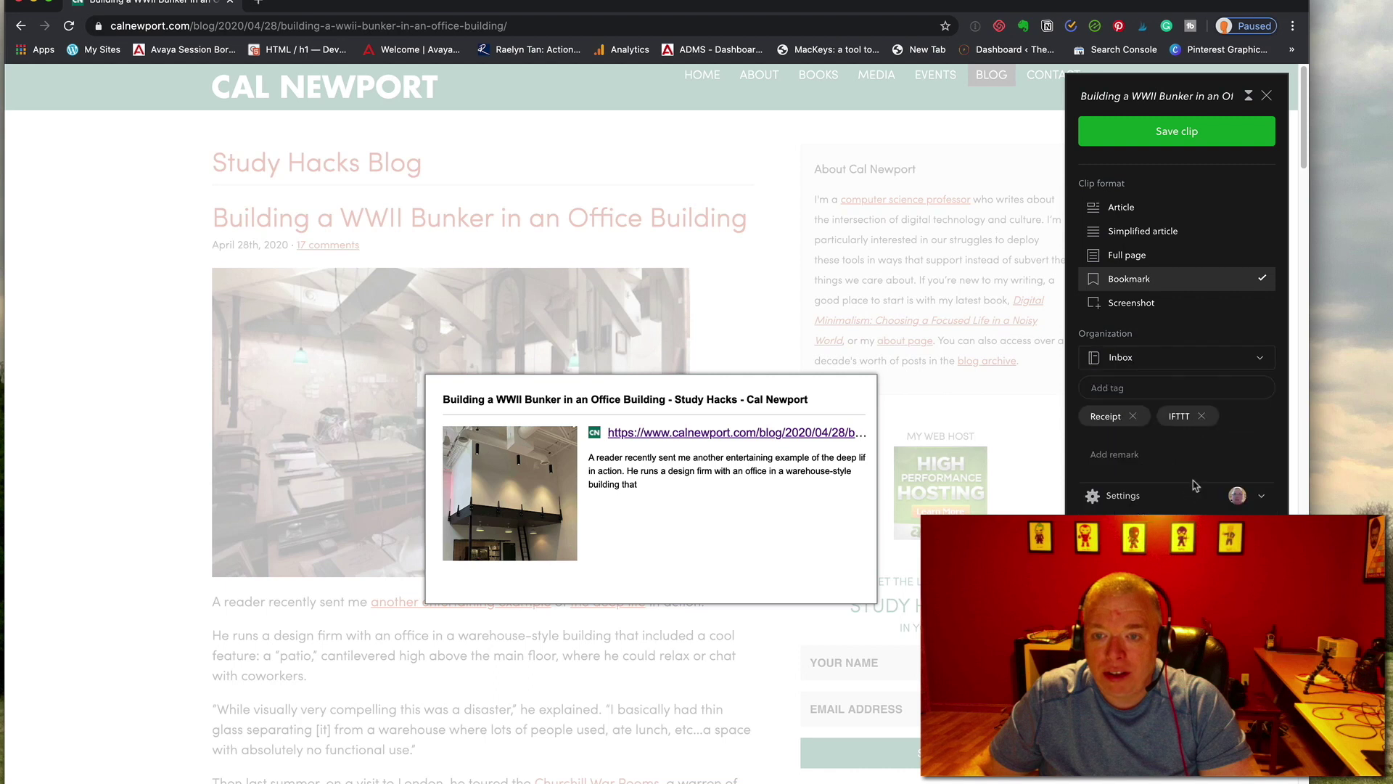
{"action": "left_click", "coordinate": [1201, 417]}
{"action": "left_click", "coordinate": [1134, 418]}
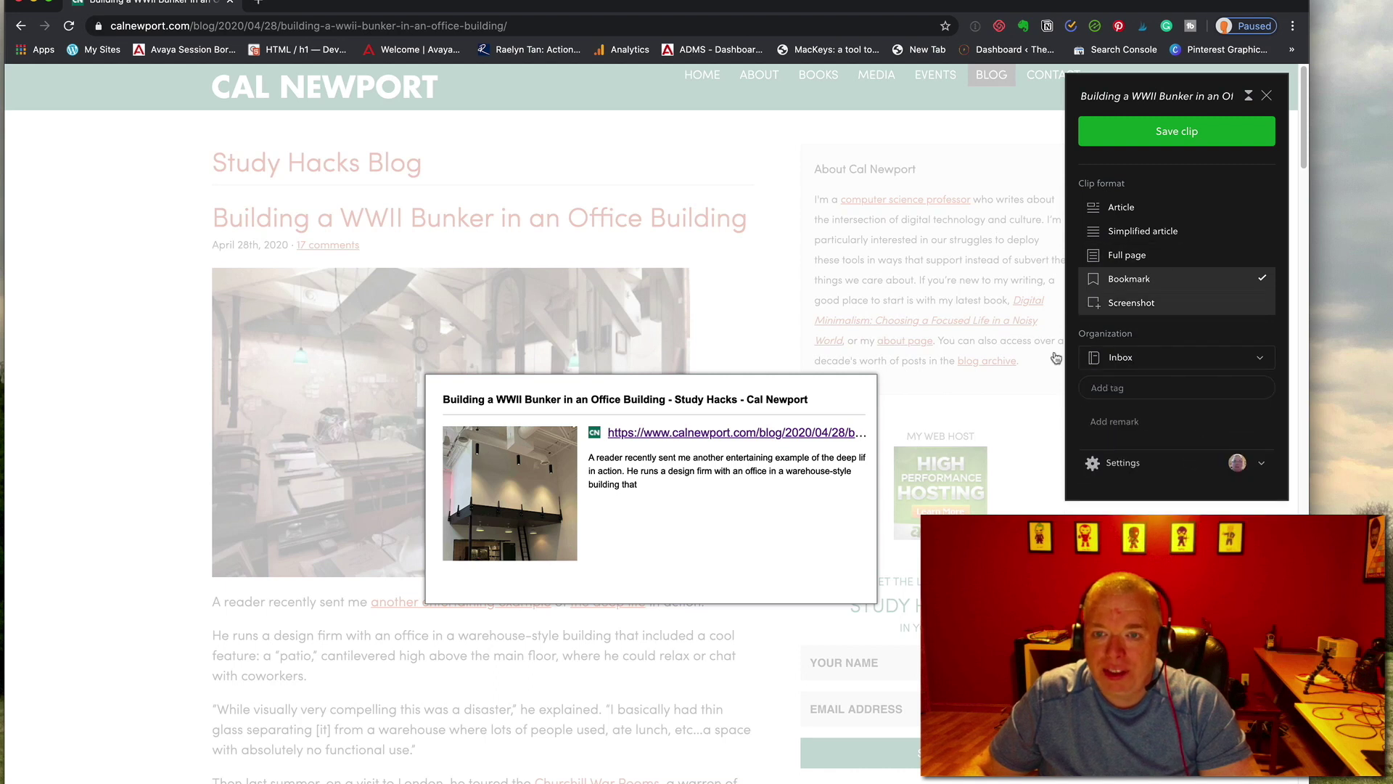
{"action": "left_click", "coordinate": [1191, 138]}
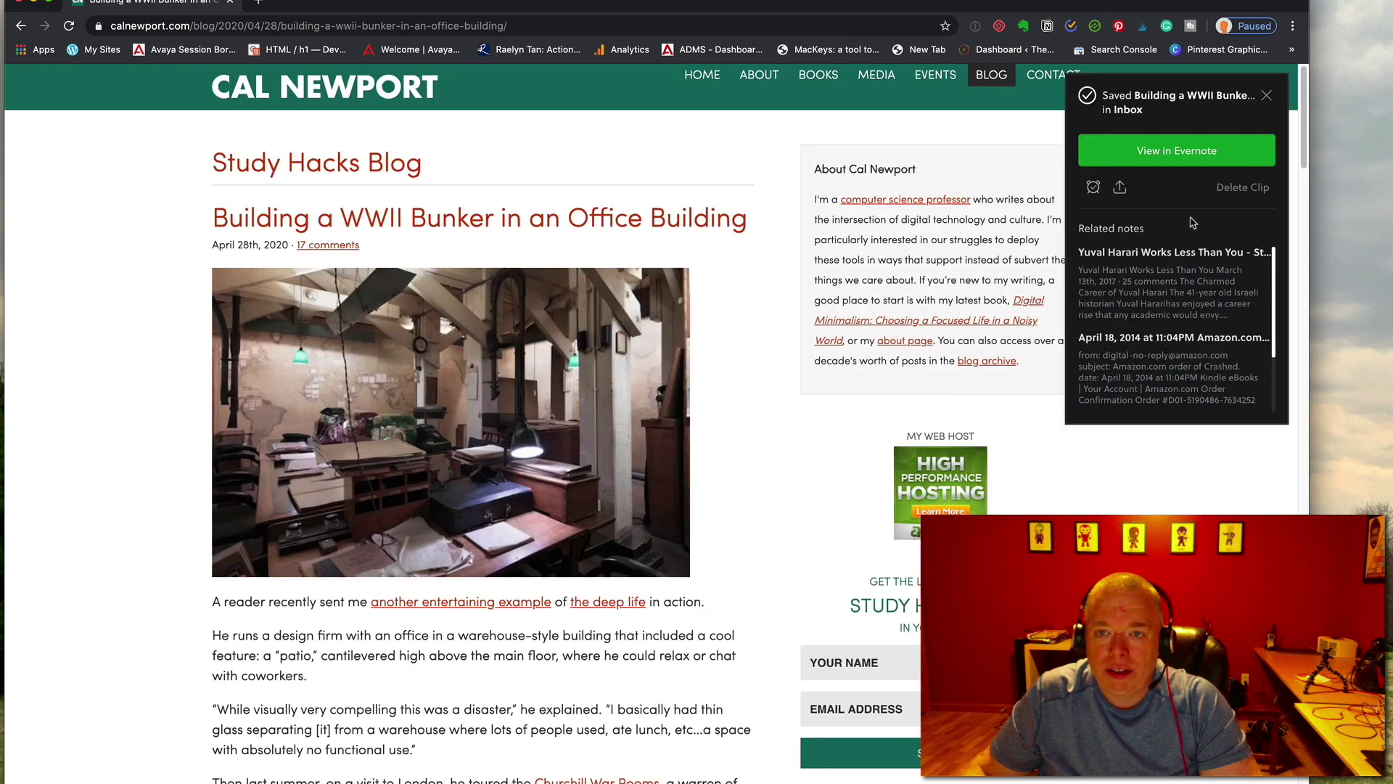
{"action": "left_click", "coordinate": [1267, 97]}
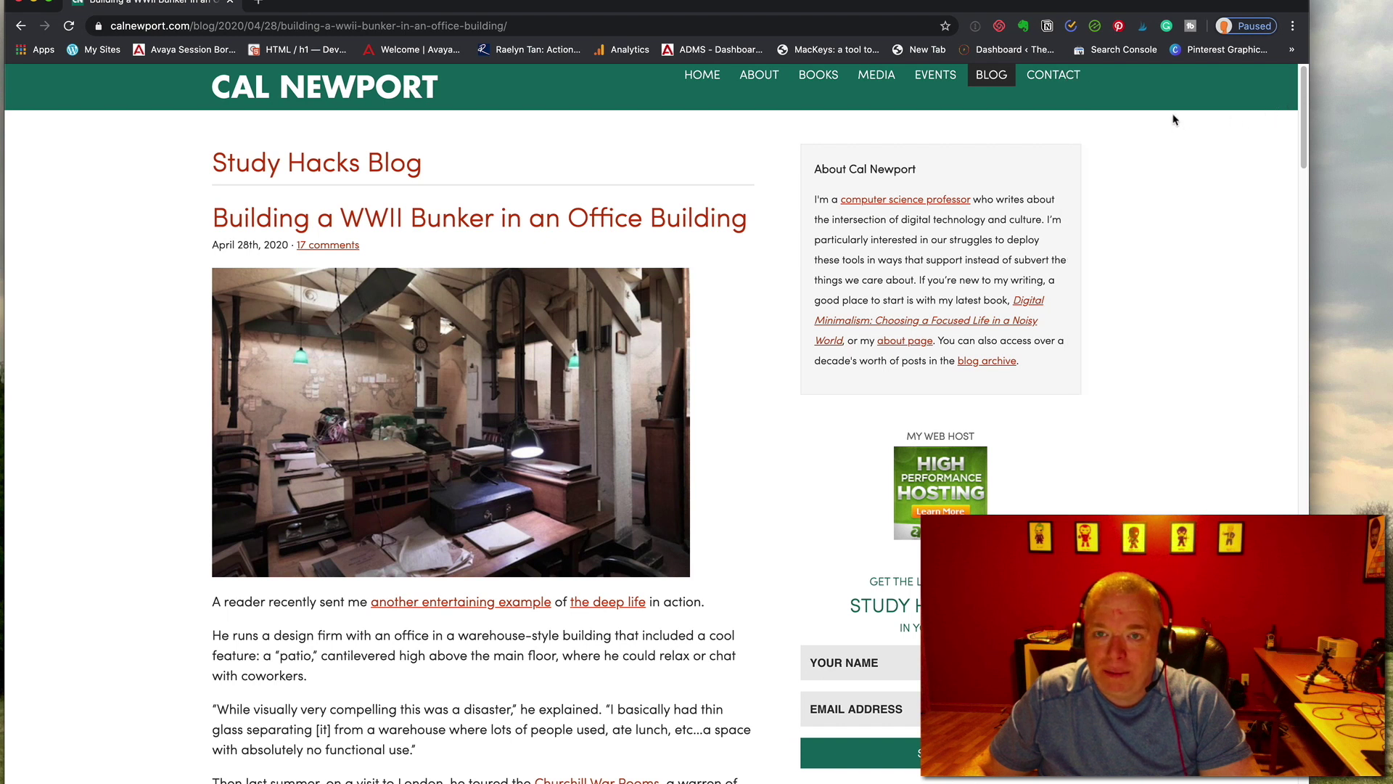
- Reopen the Web Clipper in Screenshot mode and capture the area around the bunker post's top photo
{"action": "left_click", "coordinate": [1024, 26]}
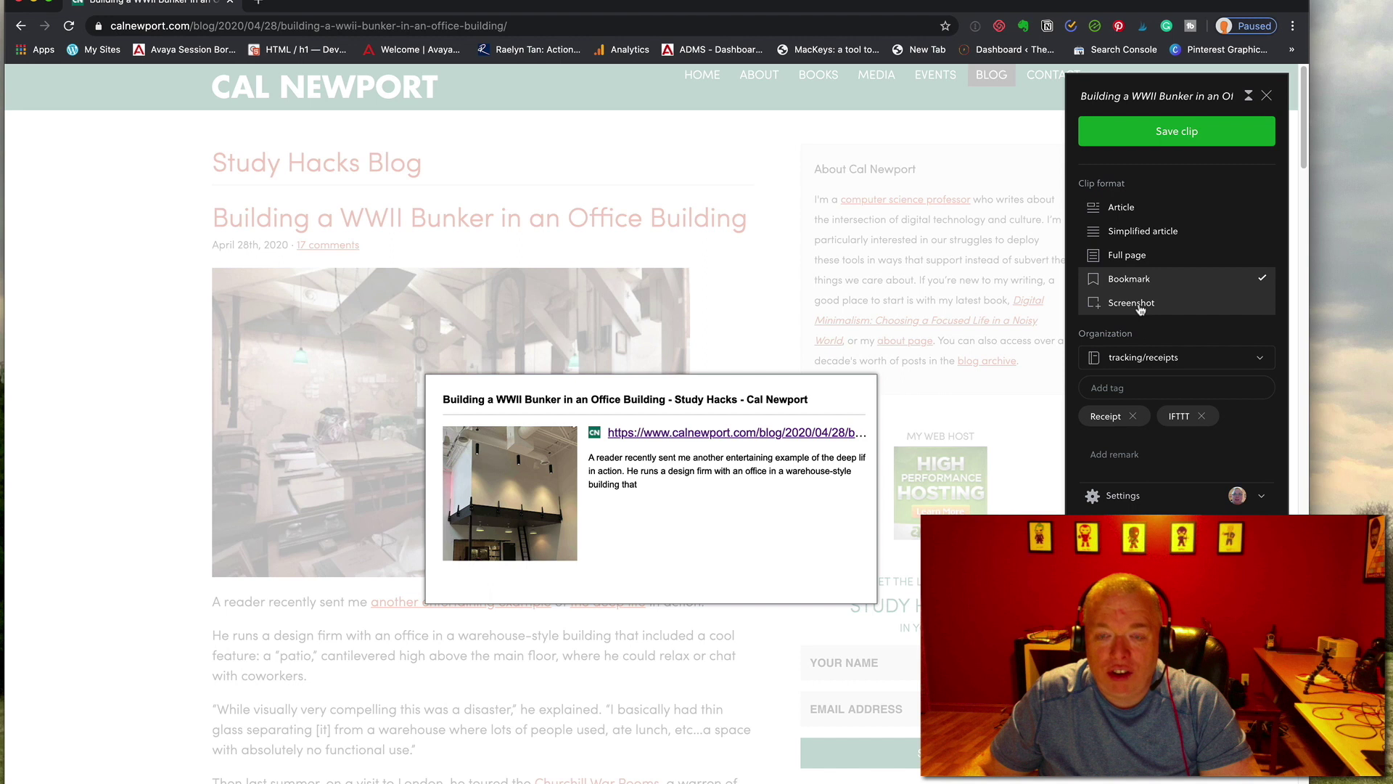
{"action": "left_click", "coordinate": [1141, 305]}
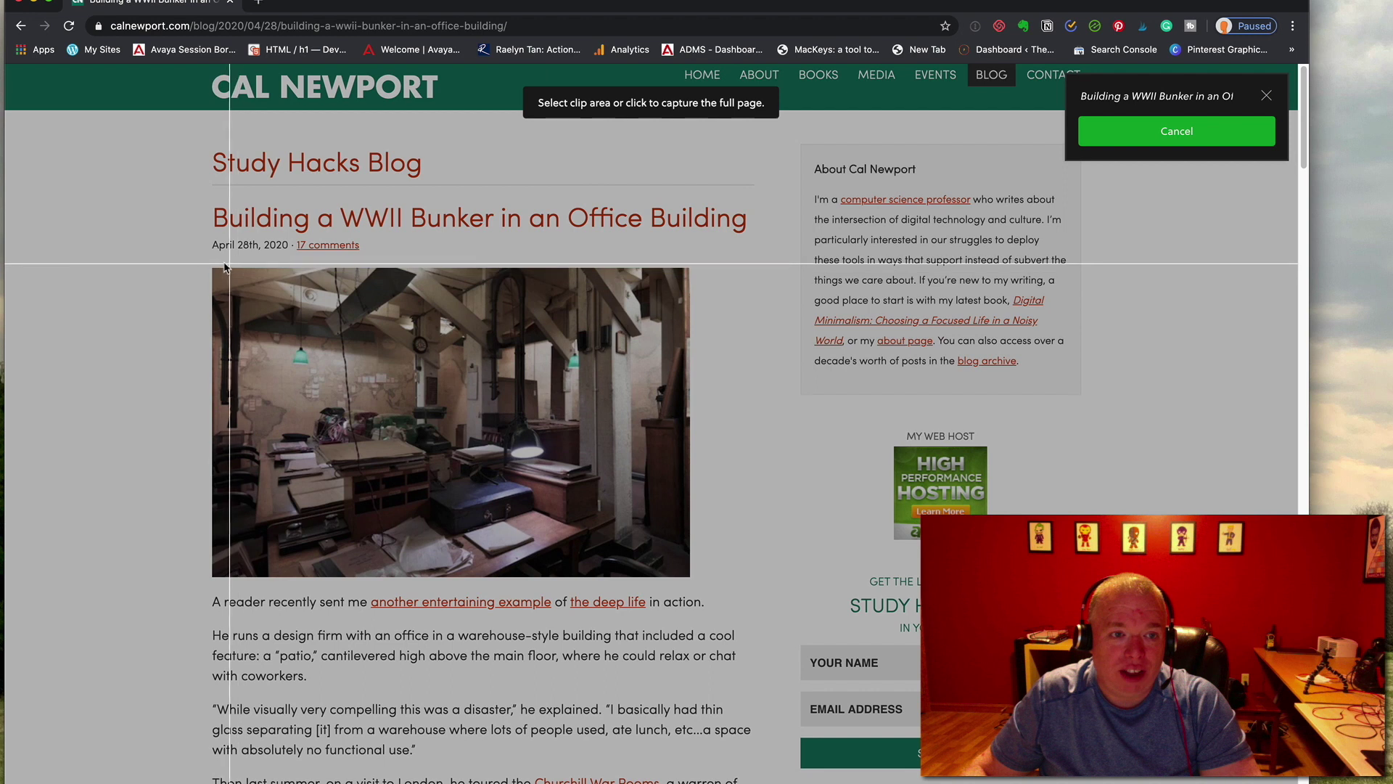
{"action": "left_click_drag", "start_coordinate": [224, 267], "coordinate": [709, 589]}
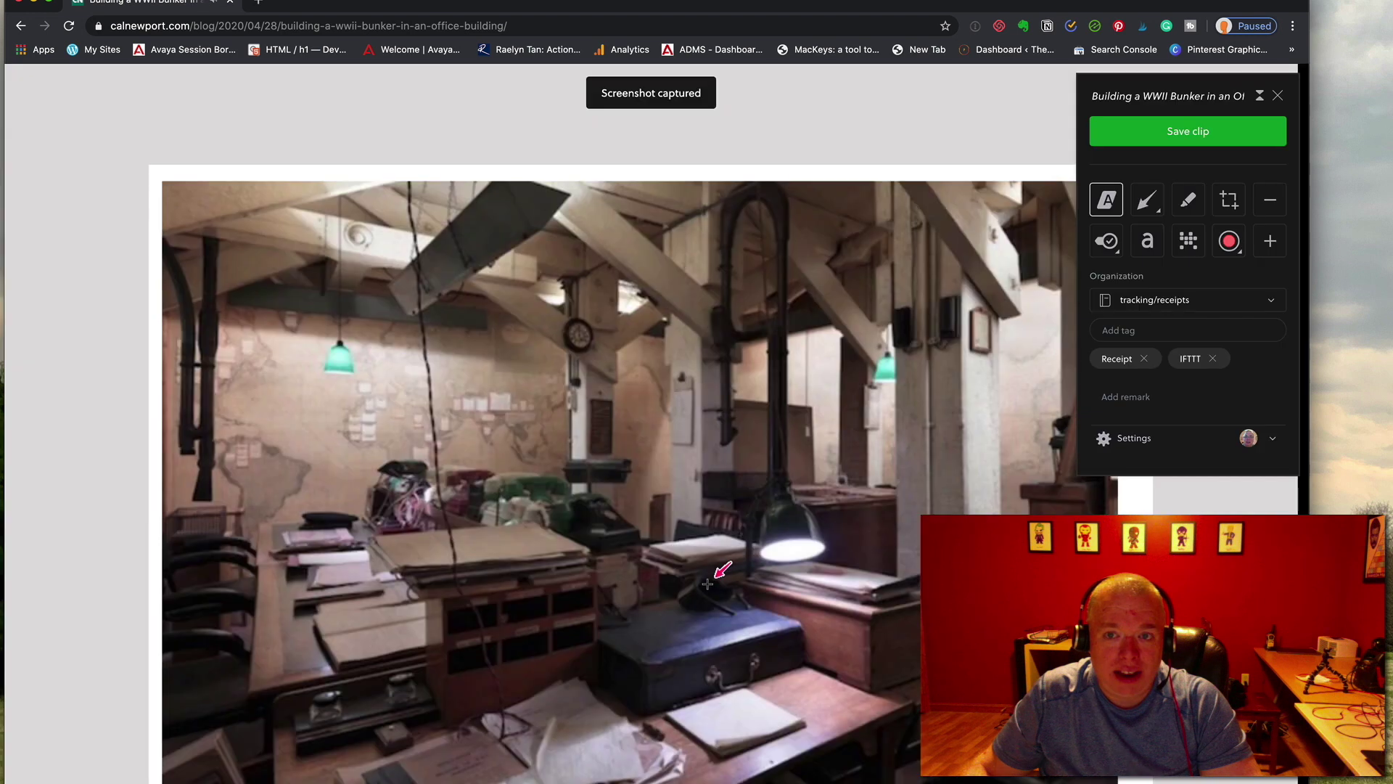
- Draw a pink arrow pointing at the desk lamp, replacing a first attempt that was undone
{"action": "left_click_drag", "start_coordinate": [336, 344], "coordinate": [311, 365]}
{"action": "key", "text": "super+z"}
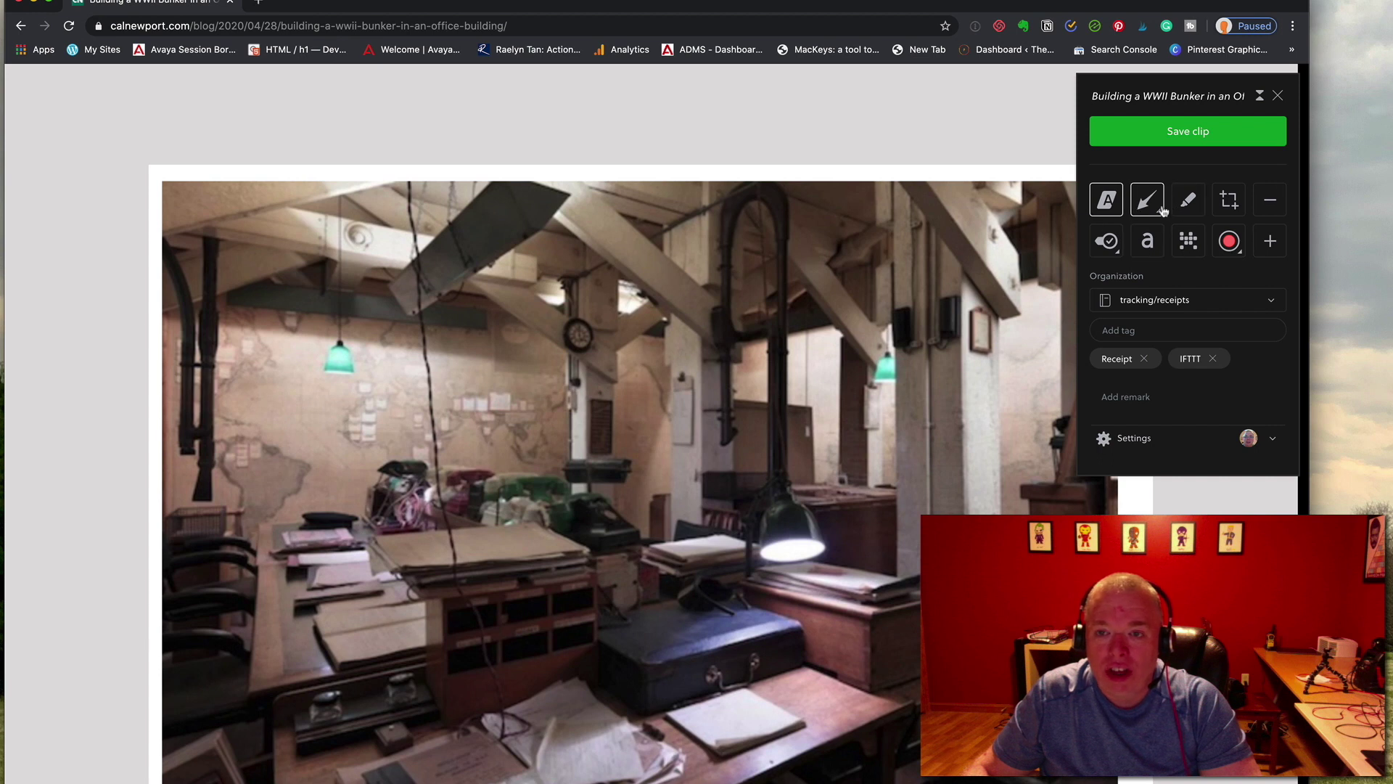
{"action": "left_click", "coordinate": [1145, 209]}
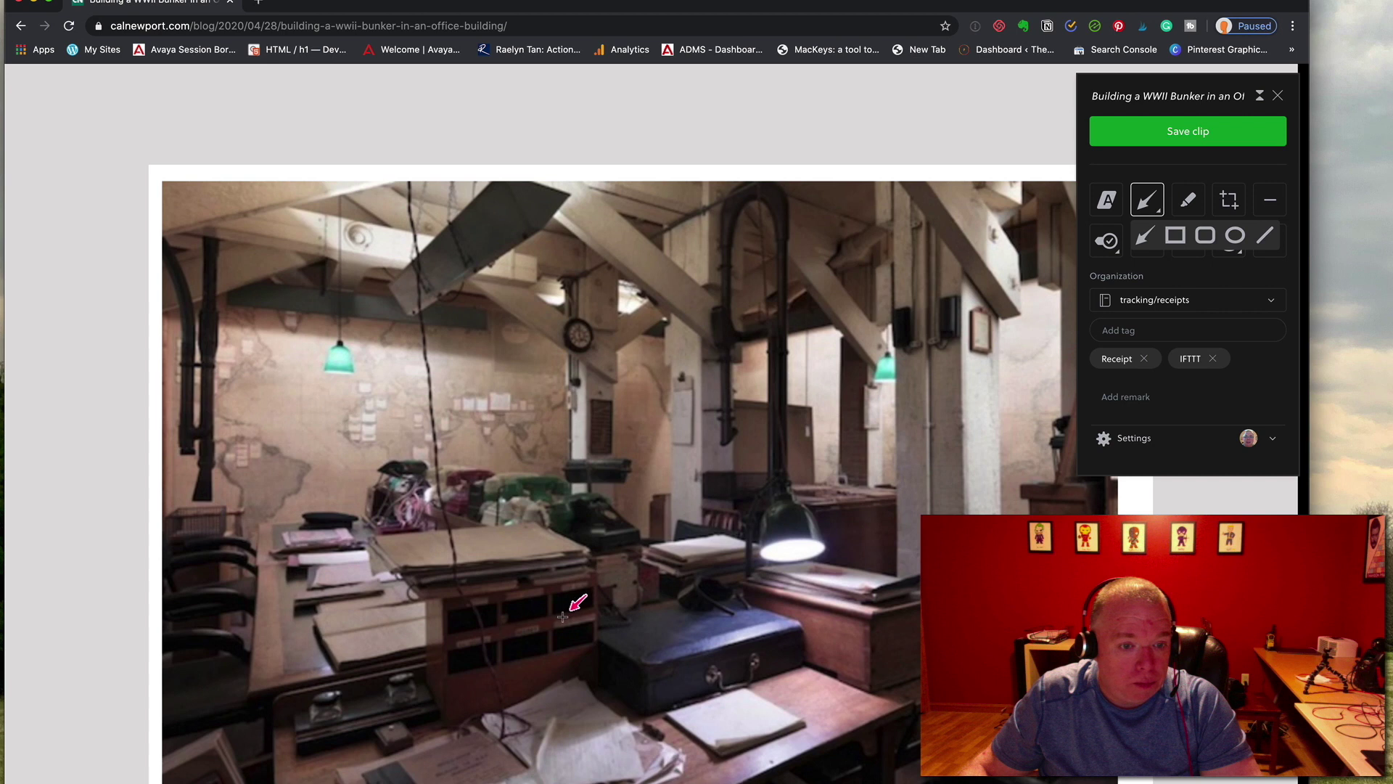
{"action": "left_click_drag", "start_coordinate": [574, 456], "coordinate": [823, 514]}
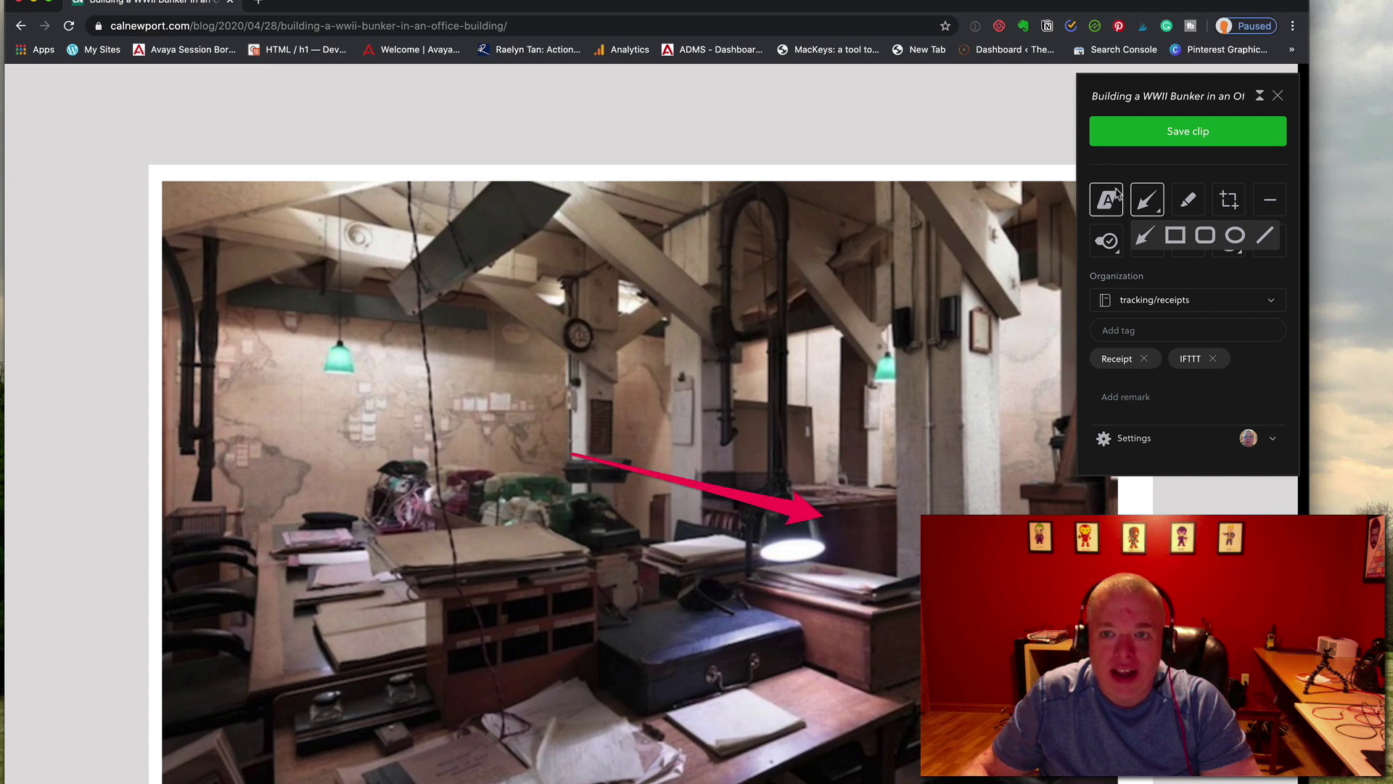
- Add the text label 'Nice picture' above the arrow, then zoom in and out to check it
{"action": "key", "text": "t"}
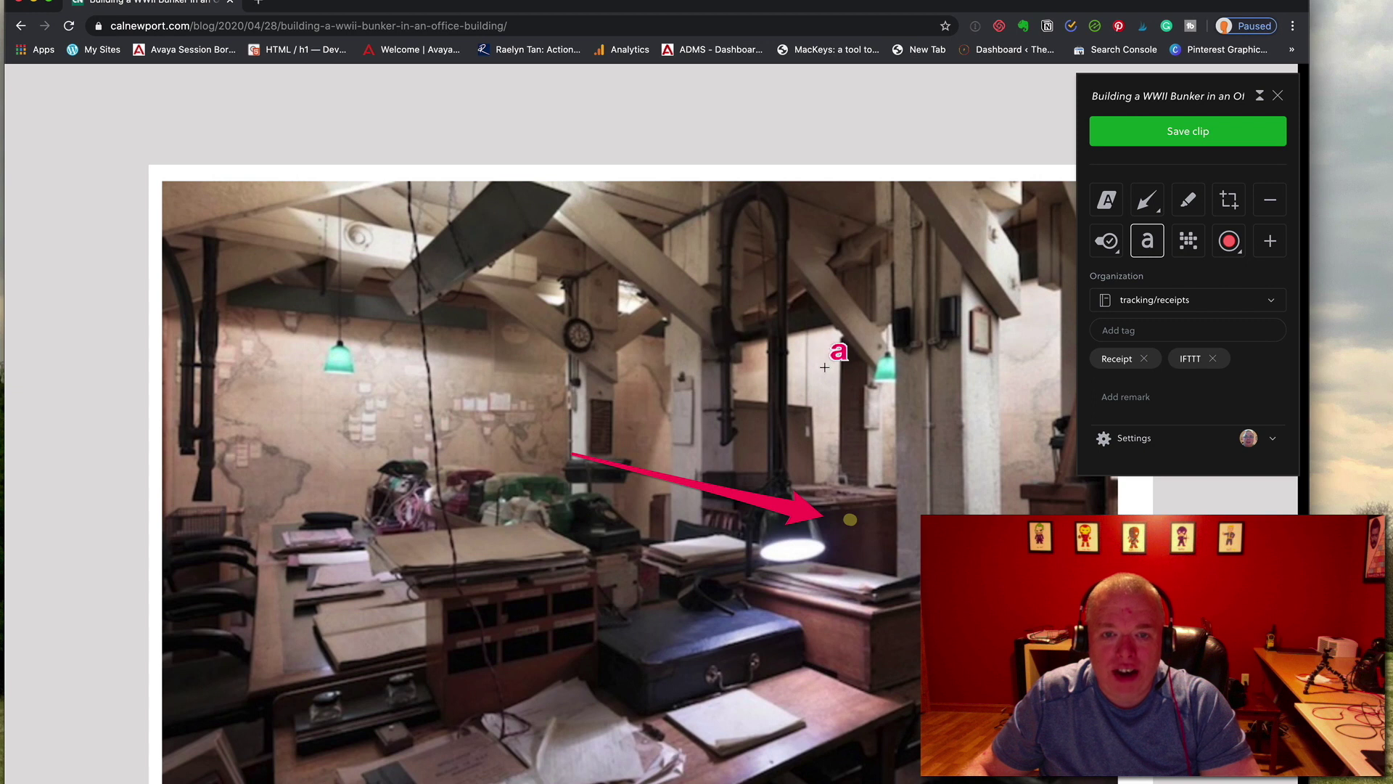
{"action": "left_click", "coordinate": [653, 371]}
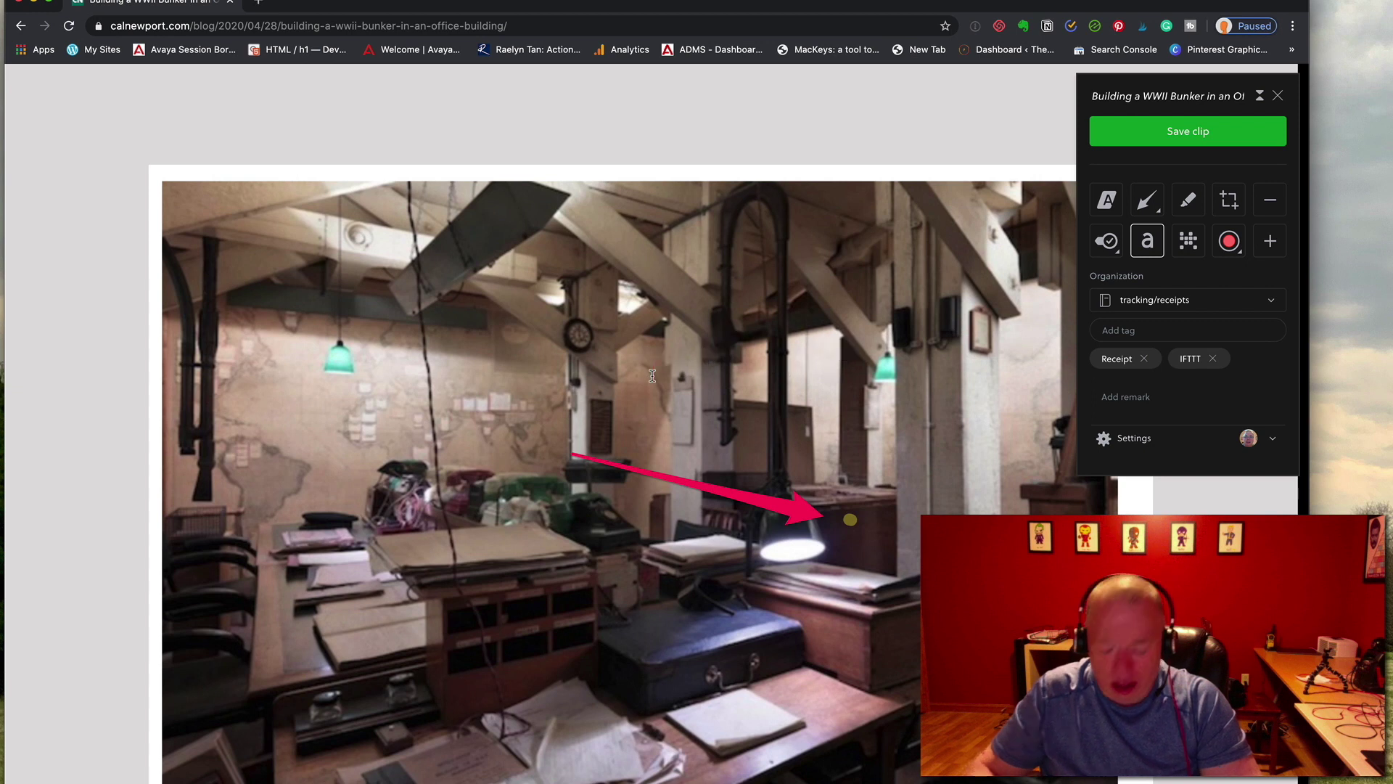
{"action": "type", "text": "Nice"}
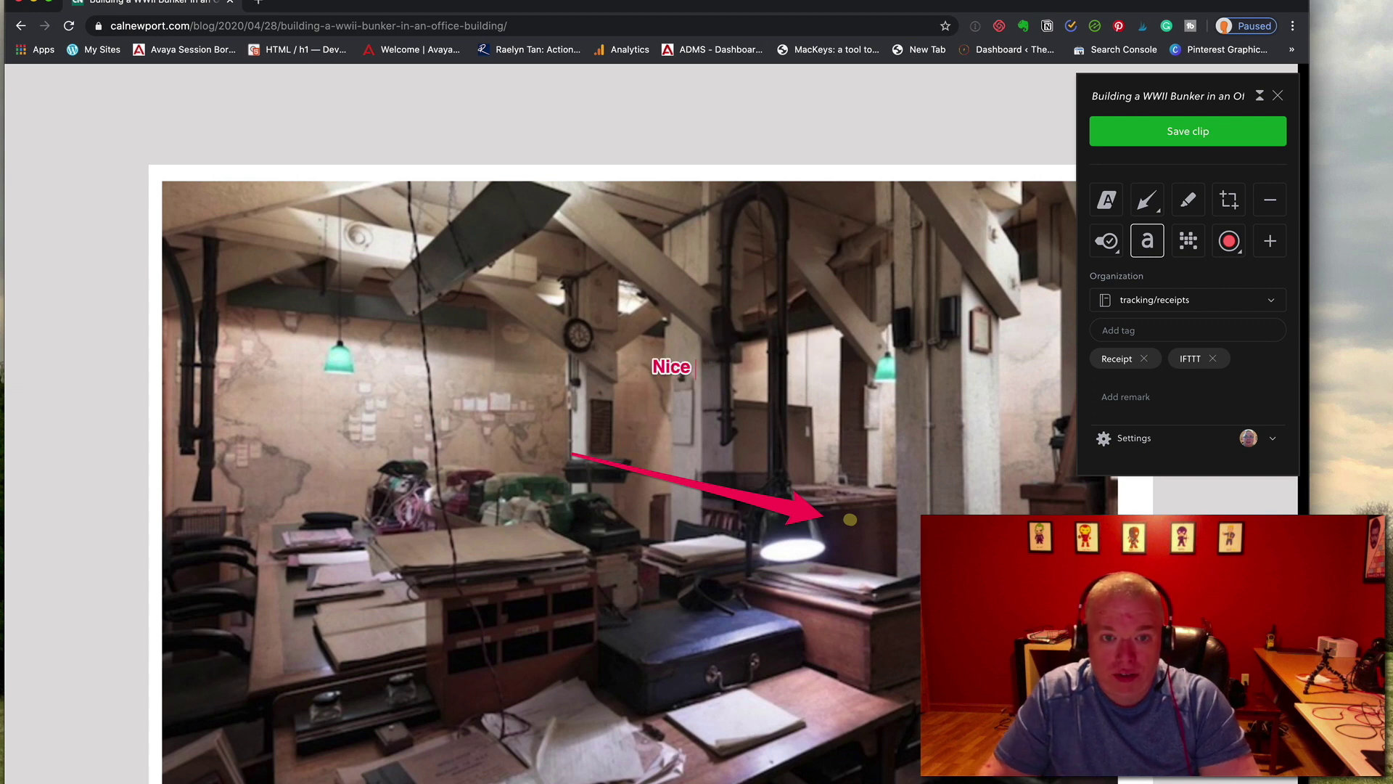
{"action": "type", "text": " picture"}
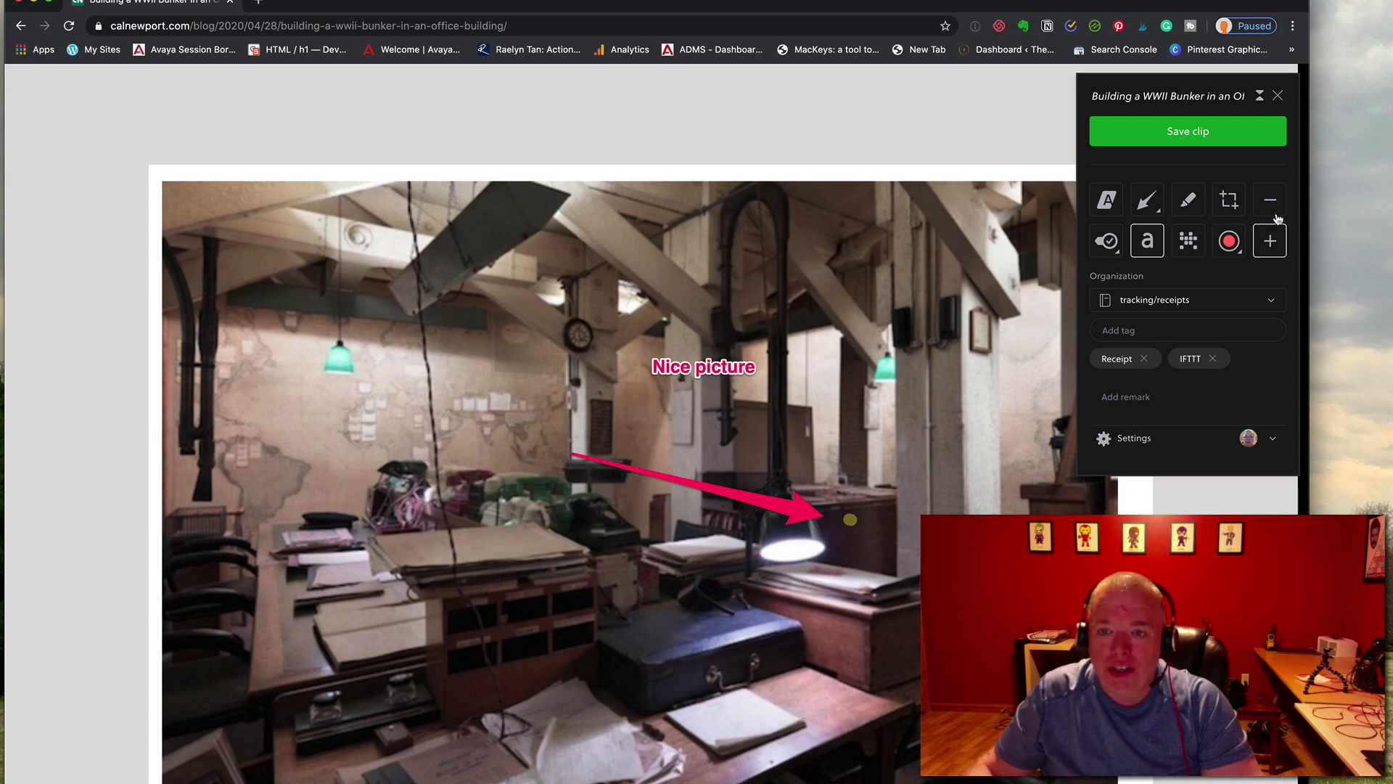
{"action": "left_click", "coordinate": [1272, 241]}
{"action": "left_click", "coordinate": [1279, 242]}
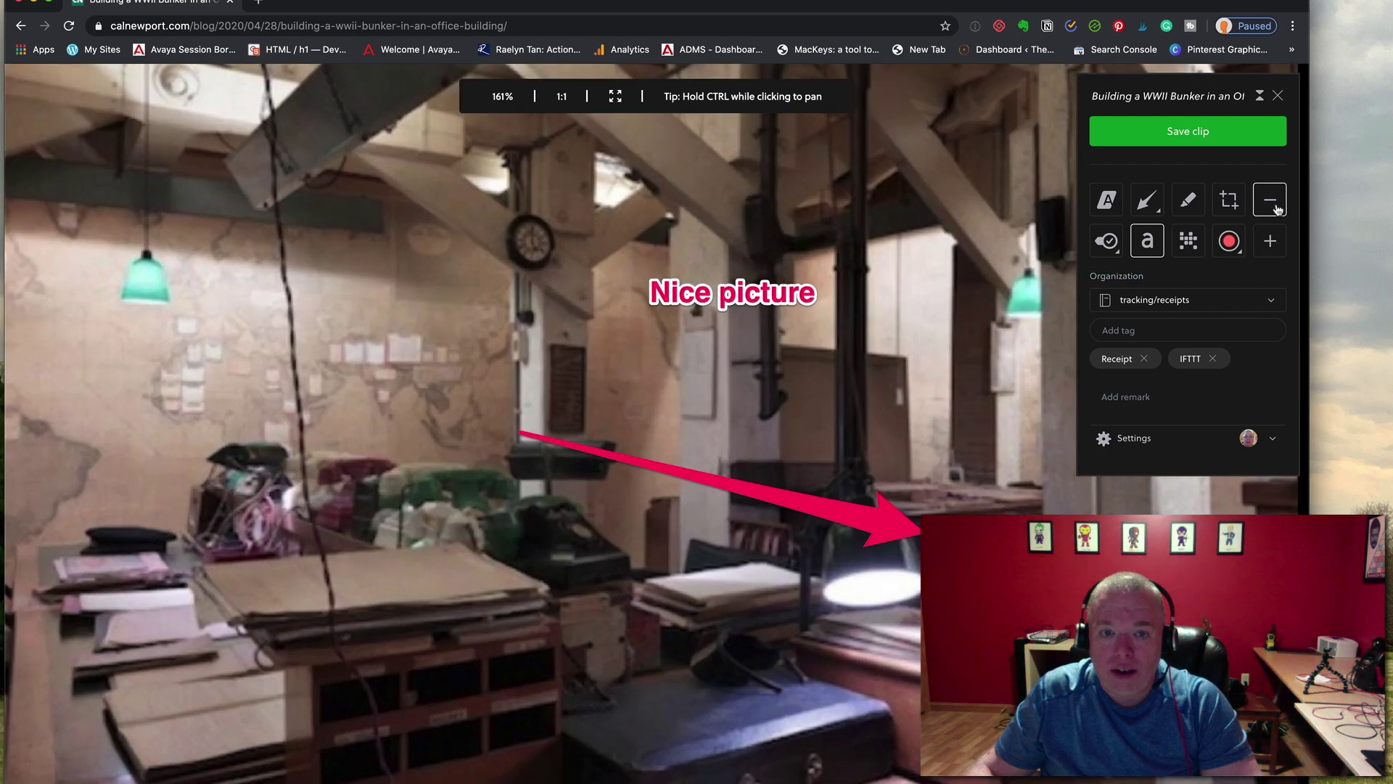
{"action": "left_click", "coordinate": [1277, 209]}
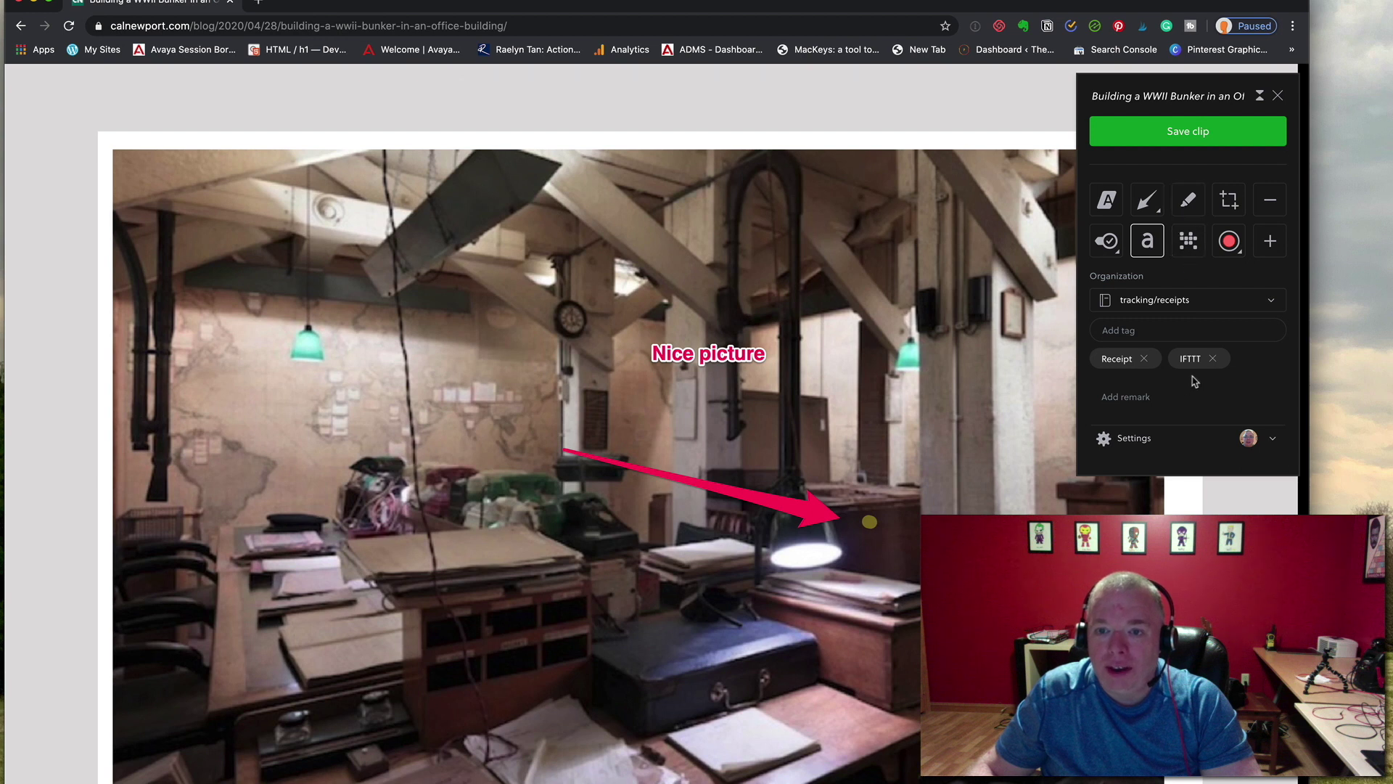
- Remove the IFTTT and Receipt tags, file the screenshot clip in Inbox, and save it
{"action": "left_click", "coordinate": [1213, 360]}
{"action": "left_click", "coordinate": [1145, 359]}
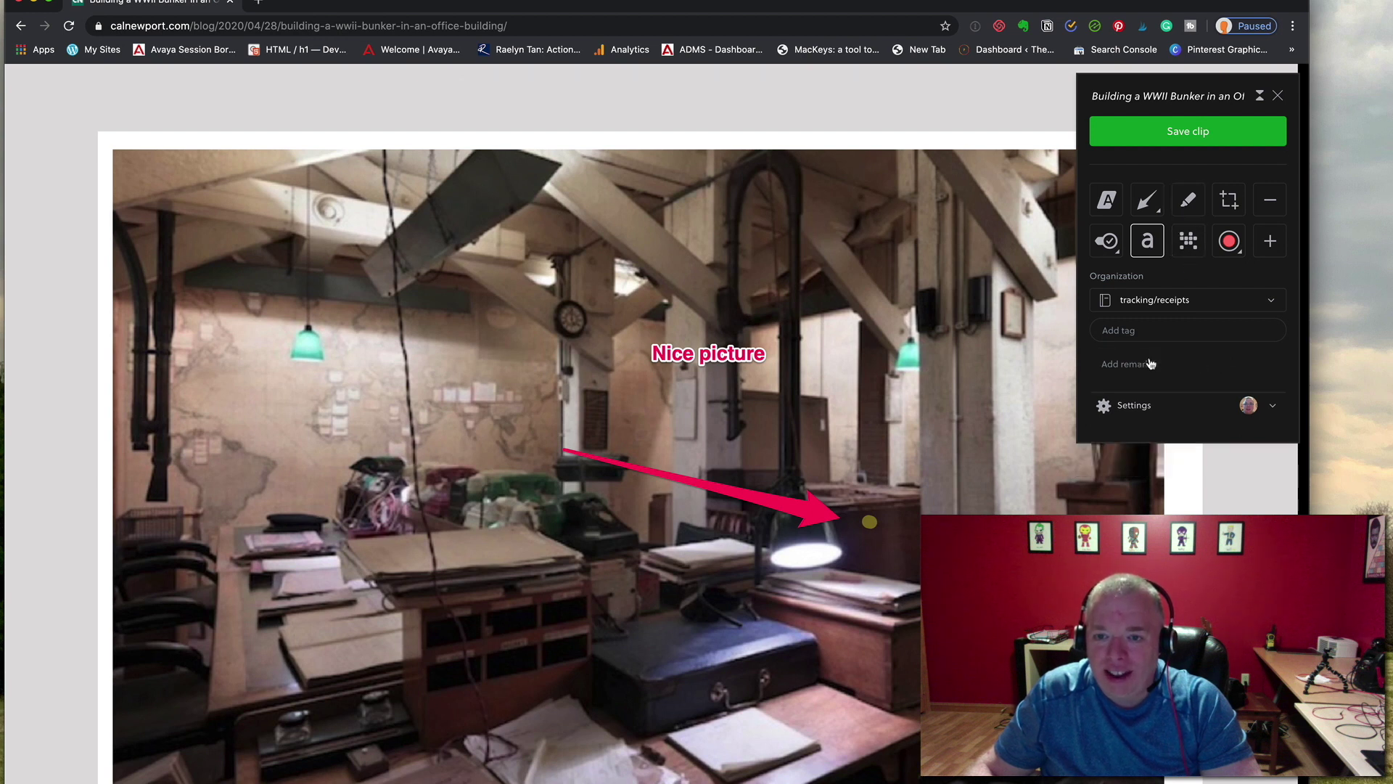
{"action": "left_click", "coordinate": [1210, 311]}
{"action": "left_click", "coordinate": [1200, 421]}
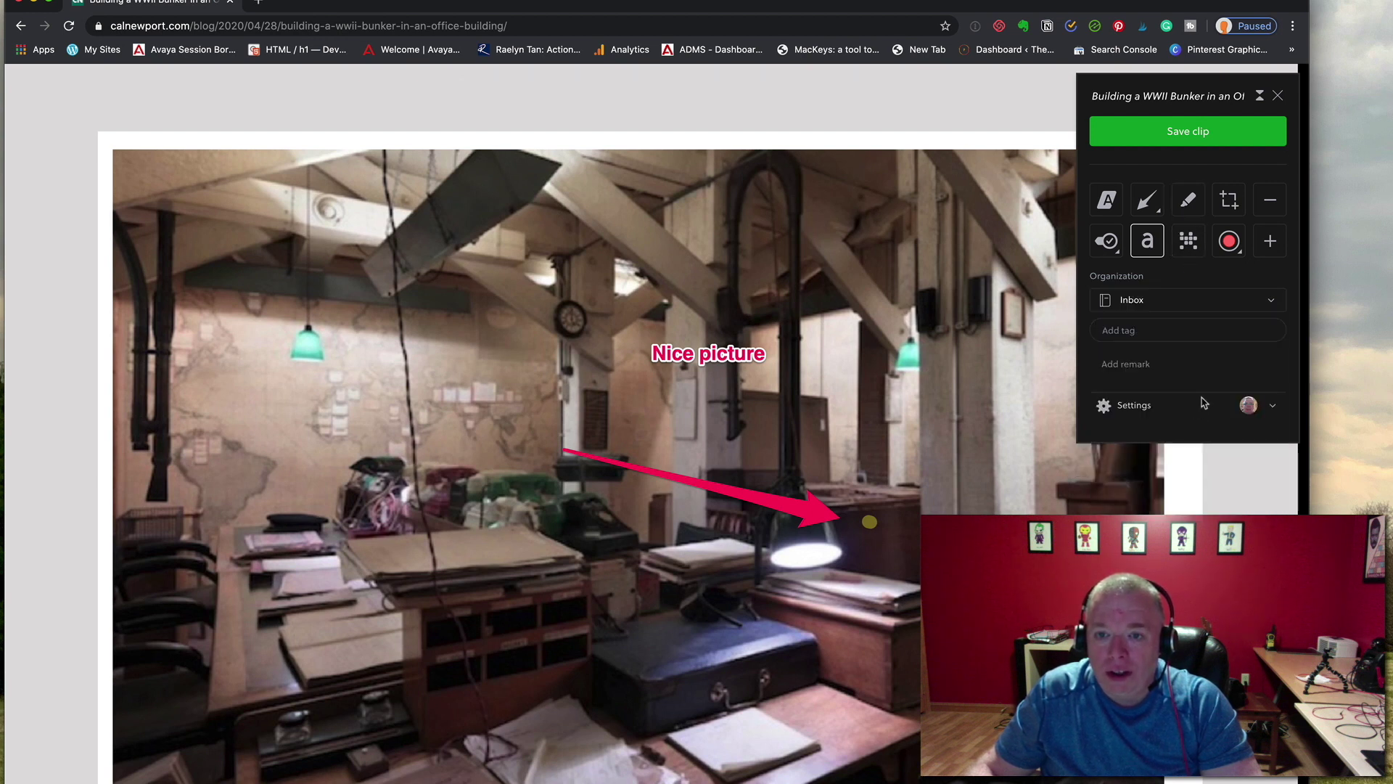
{"action": "left_click", "coordinate": [1207, 138]}
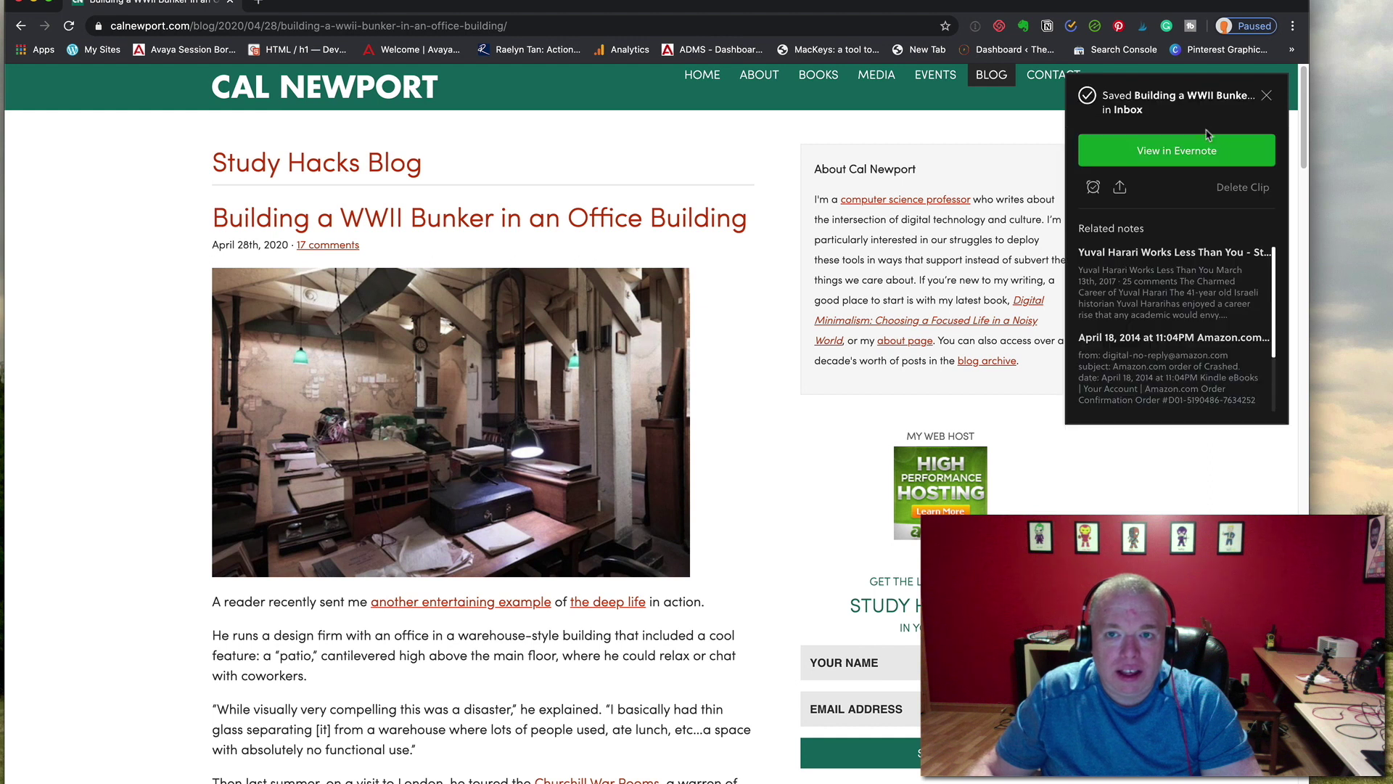
{"action": "left_click", "coordinate": [1266, 95]}
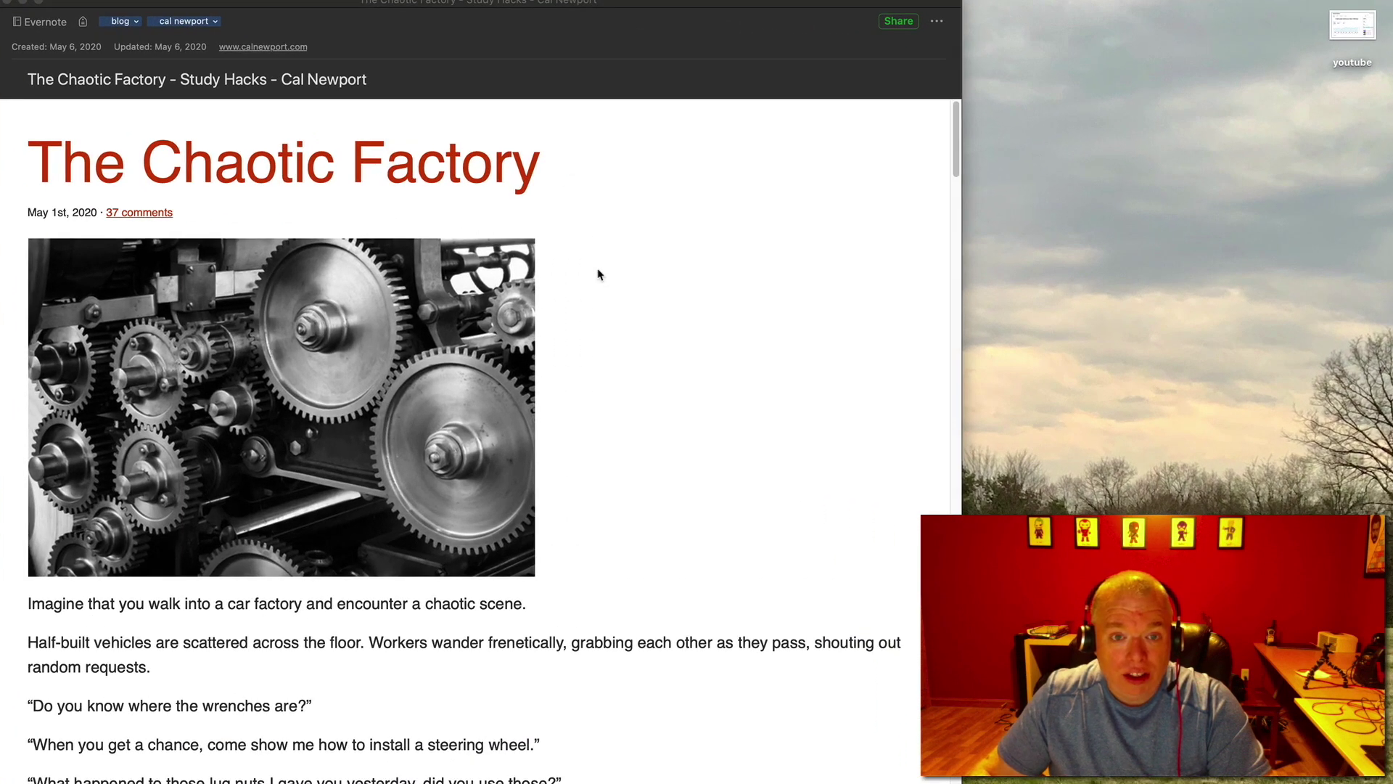
- Scroll through The Chaotic Factory note's article text and reader comments, then back to the top
{"action": "scroll", "coordinate": [600, 274], "scroll_direction": "down", "scroll_amount": 1}
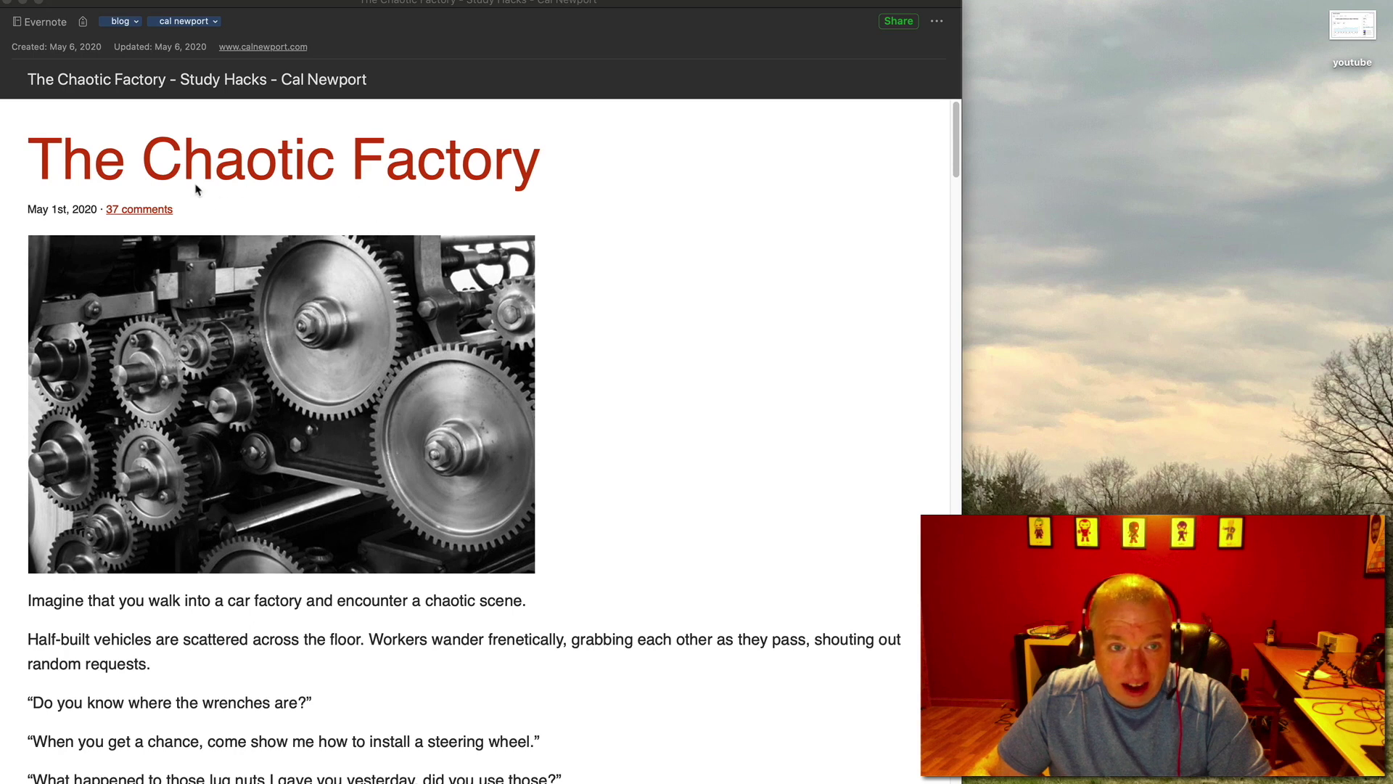
{"action": "scroll", "coordinate": [643, 370], "scroll_direction": "down", "scroll_amount": 10}
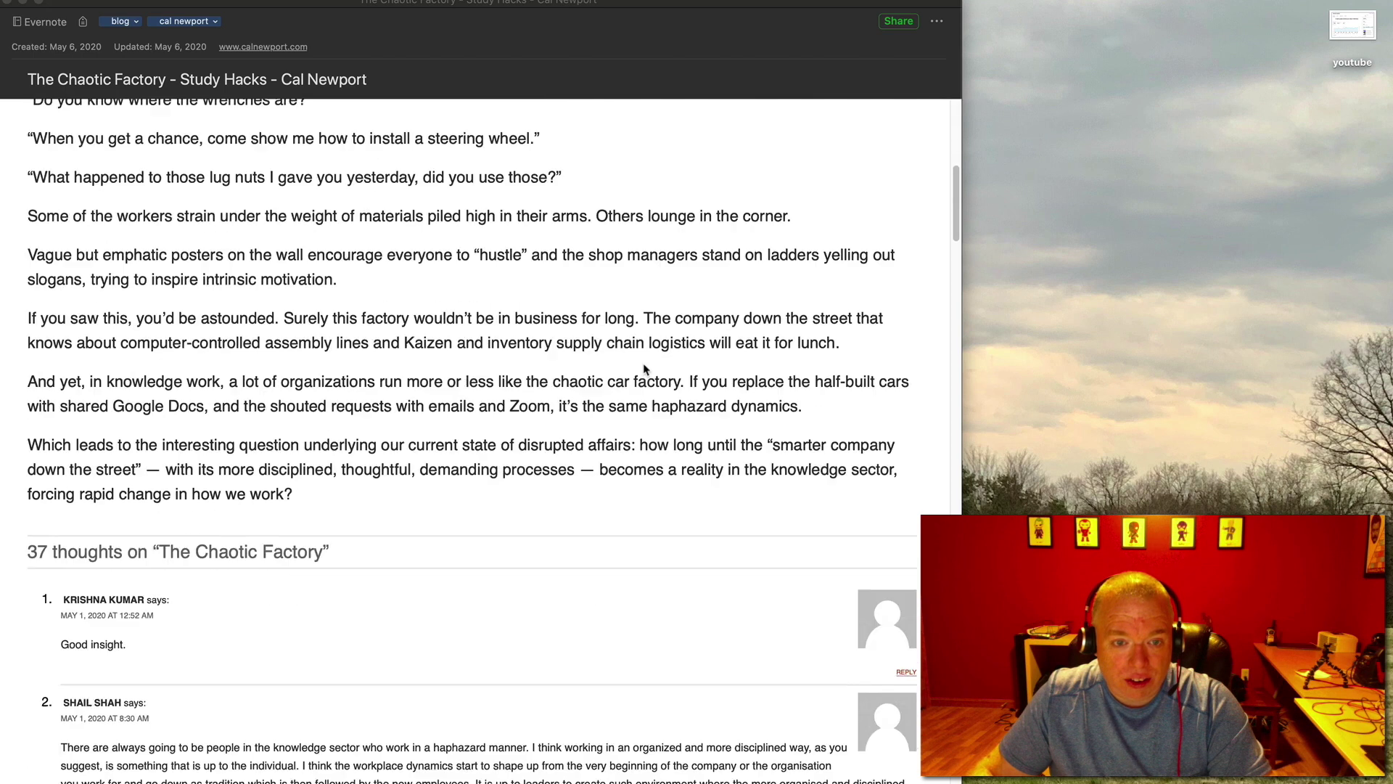
{"action": "scroll", "coordinate": [643, 370], "scroll_direction": "down", "scroll_amount": 15}
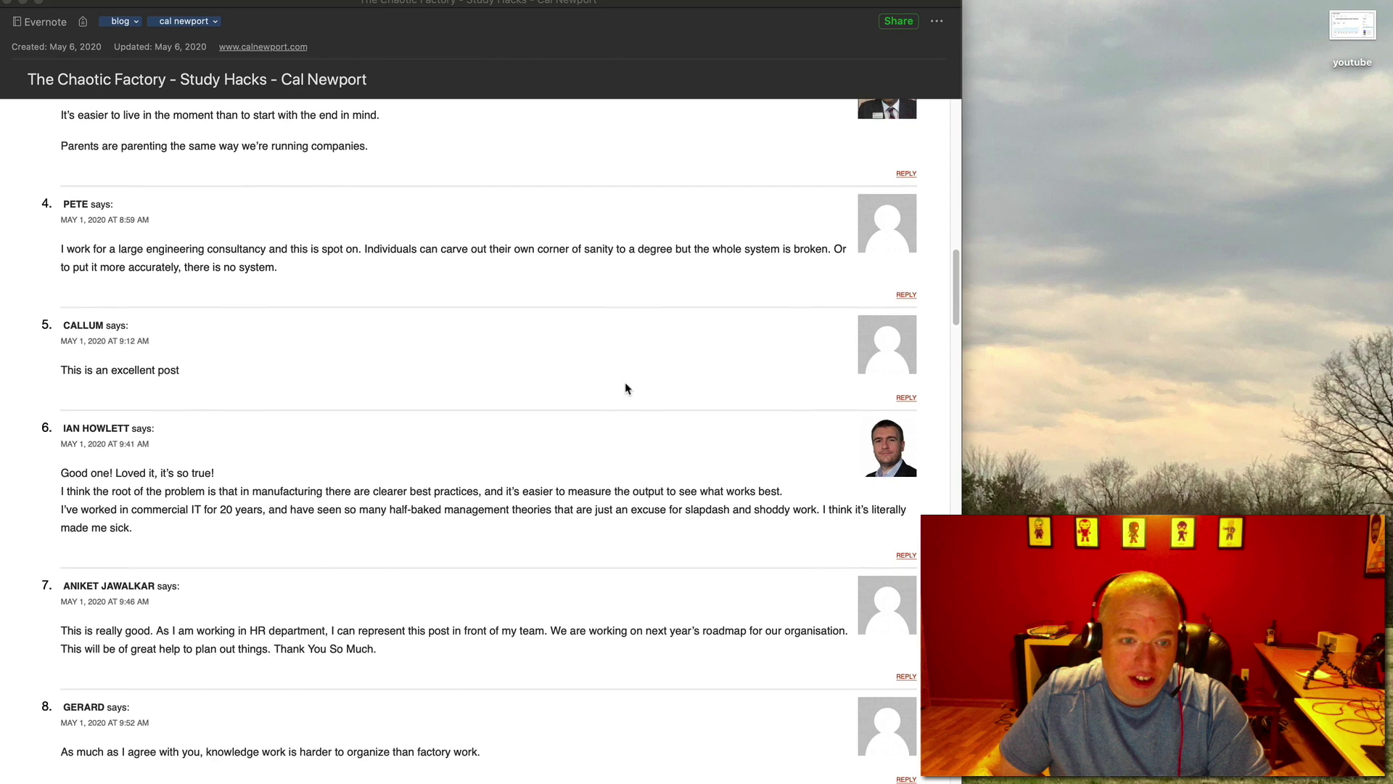
{"action": "scroll", "coordinate": [629, 377], "scroll_direction": "up", "scroll_amount": 20}
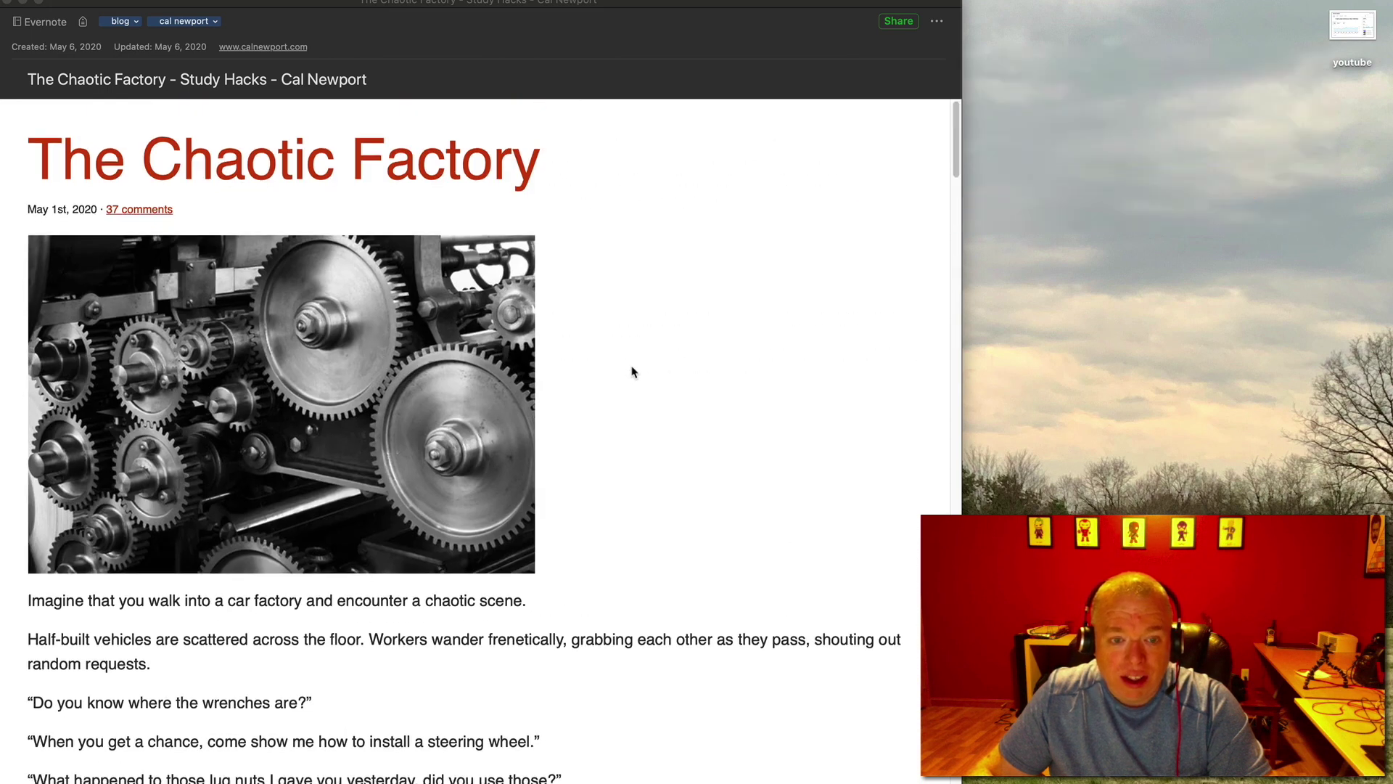
{"action": "scroll", "coordinate": [631, 370], "scroll_direction": "down", "scroll_amount": 2}
{"action": "scroll", "coordinate": [632, 369], "scroll_direction": "down", "scroll_amount": 3}
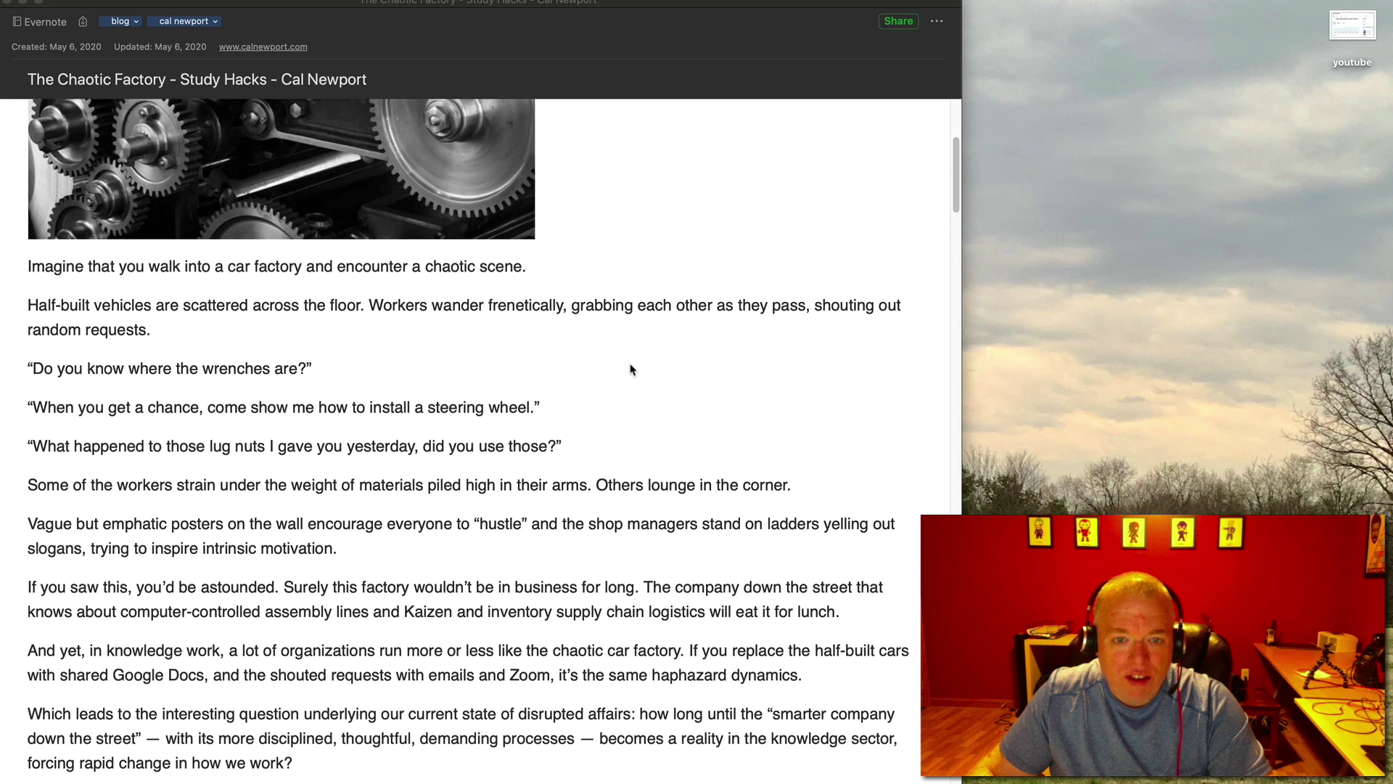
{"action": "scroll", "coordinate": [630, 370], "scroll_direction": "up", "scroll_amount": 3}
{"action": "scroll", "coordinate": [629, 370], "scroll_direction": "up", "scroll_amount": 2}
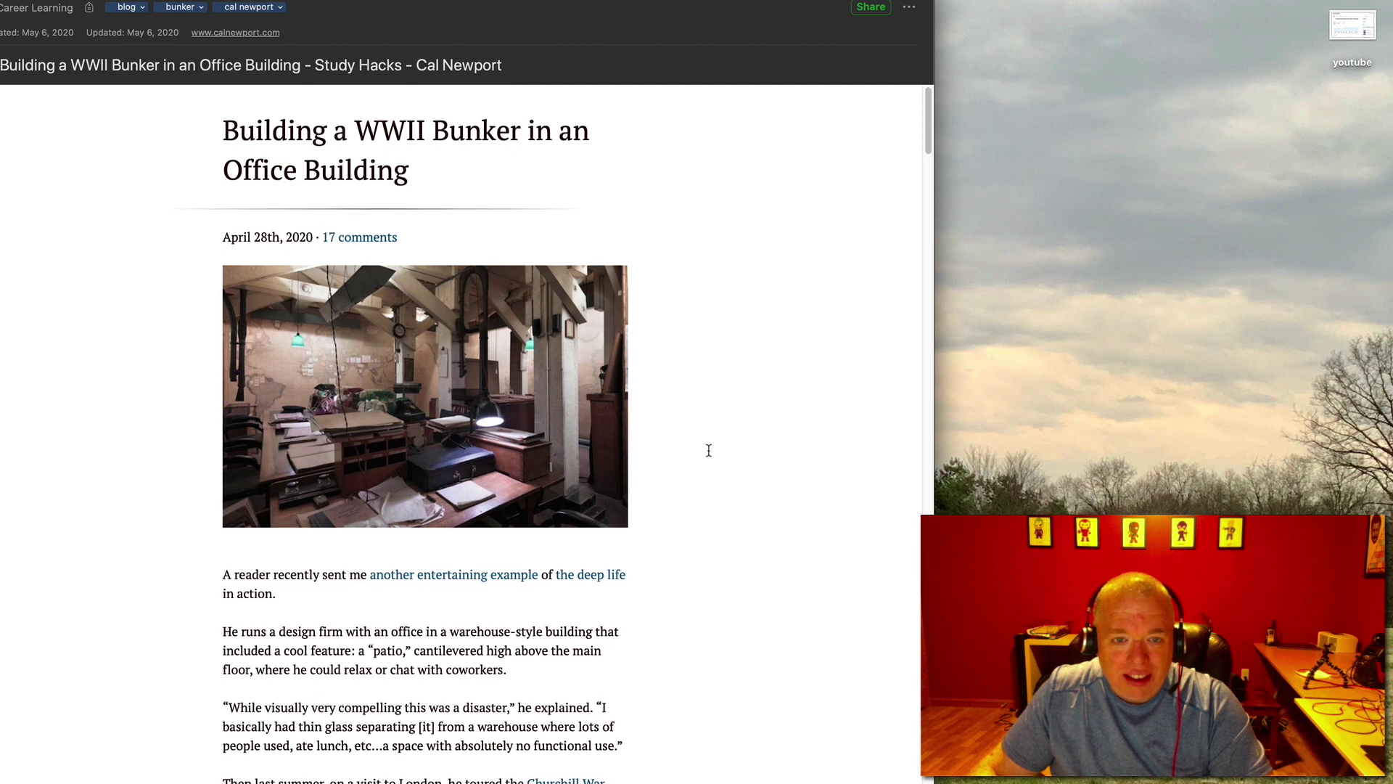
- Scroll down through the WWII Bunker note's photos and comments, then back up to the title
{"action": "scroll", "coordinate": [709, 451], "scroll_direction": "down", "scroll_amount": 10}
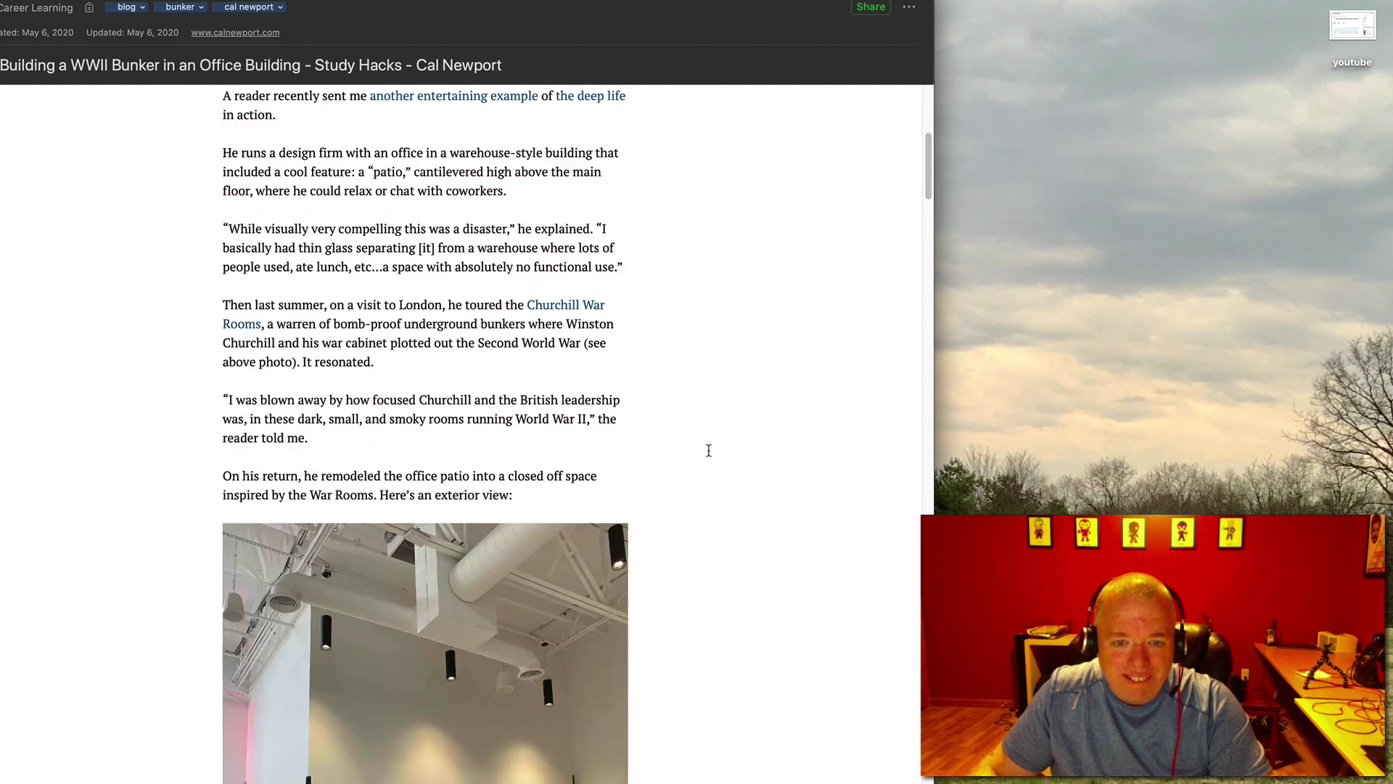
{"action": "scroll", "coordinate": [709, 451], "scroll_direction": "down", "scroll_amount": 4}
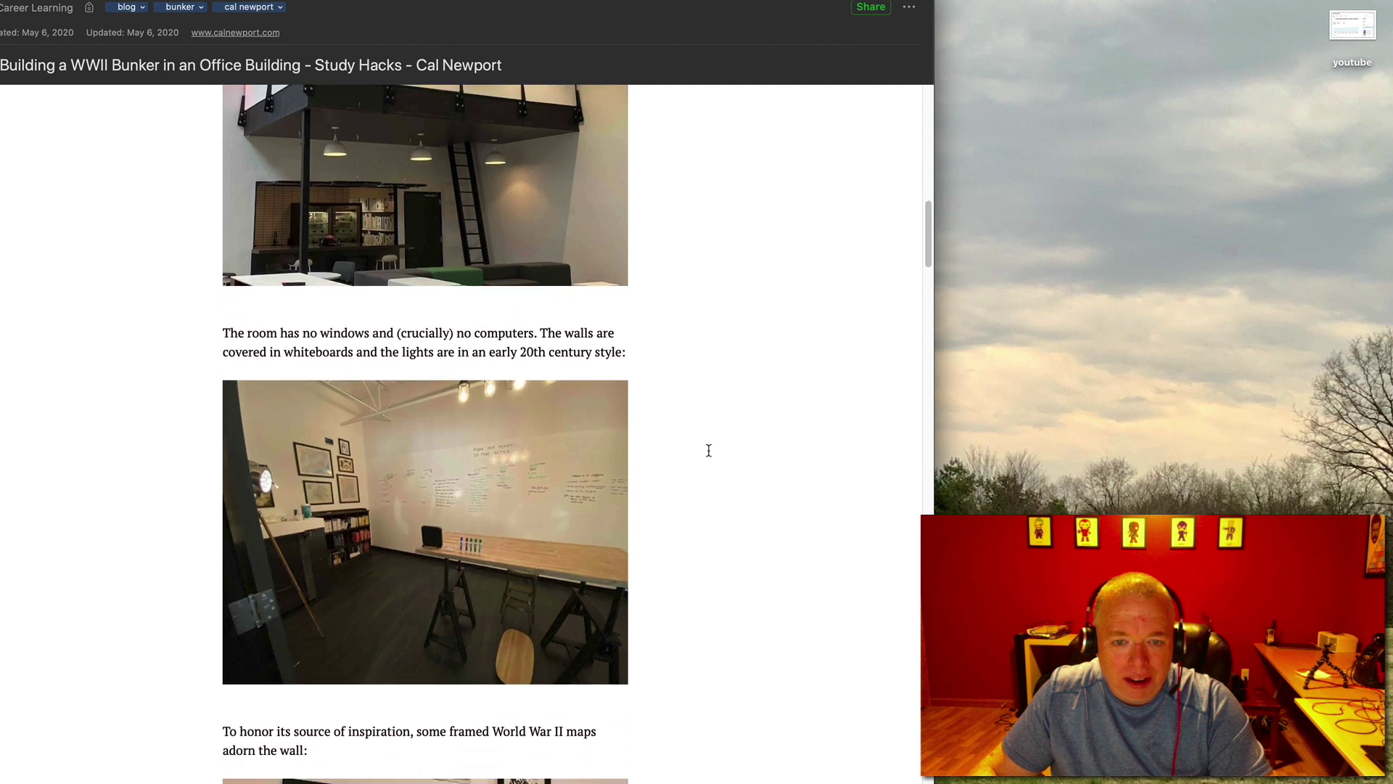
{"action": "scroll", "coordinate": [709, 451], "scroll_direction": "down", "scroll_amount": 2}
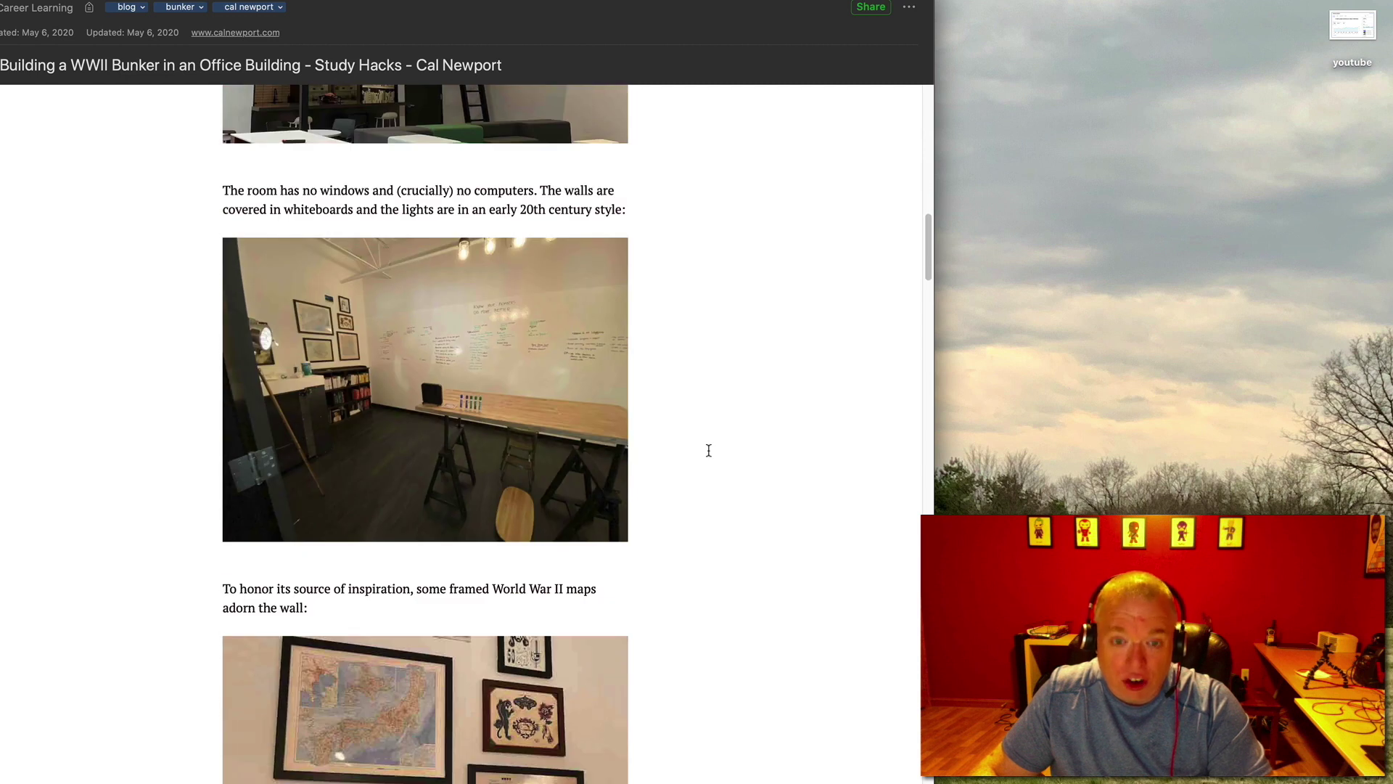
{"action": "scroll", "coordinate": [709, 450], "scroll_direction": "down", "scroll_amount": 7}
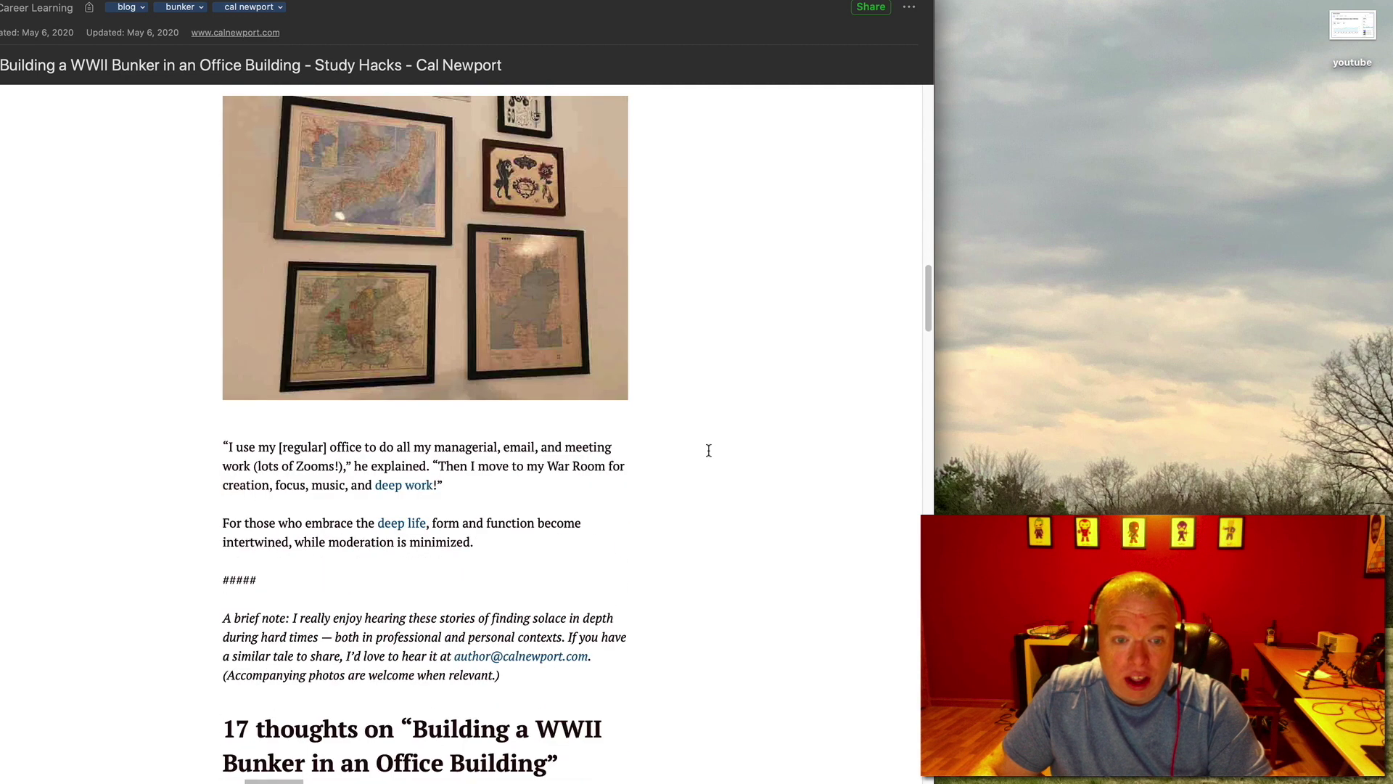
{"action": "scroll", "coordinate": [709, 450], "scroll_direction": "down", "scroll_amount": 4}
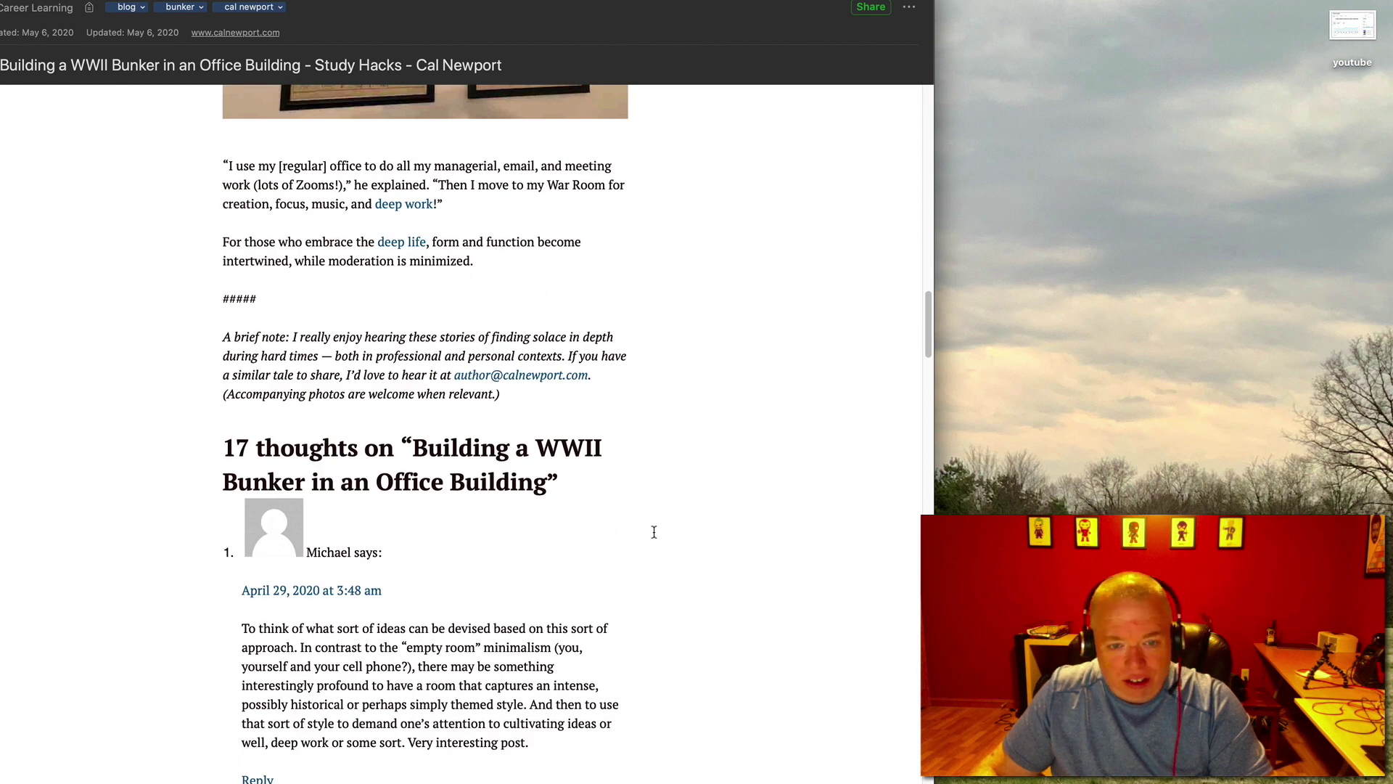
{"action": "scroll", "coordinate": [653, 532], "scroll_direction": "up", "scroll_amount": 1}
{"action": "scroll", "coordinate": [658, 532], "scroll_direction": "up", "scroll_amount": 6}
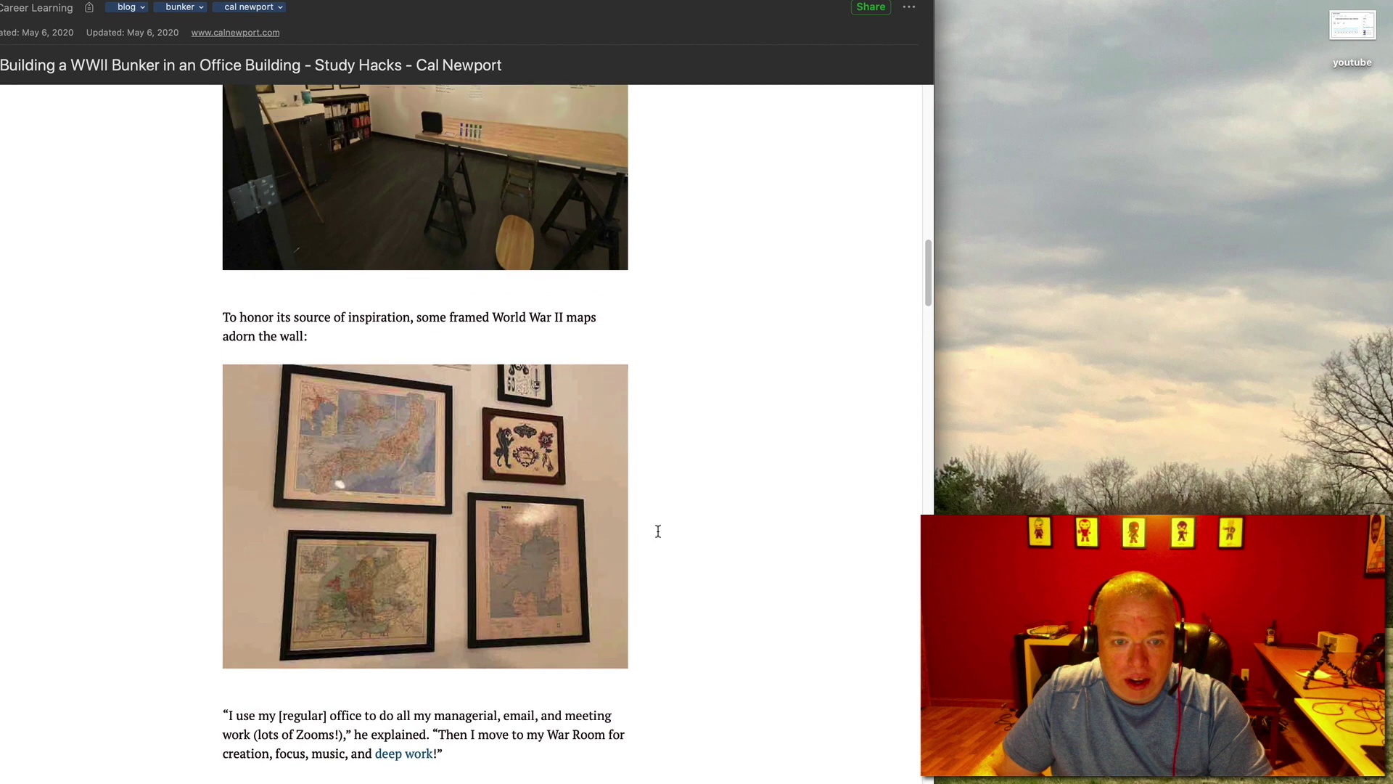
{"action": "scroll", "coordinate": [658, 532], "scroll_direction": "up", "scroll_amount": 7}
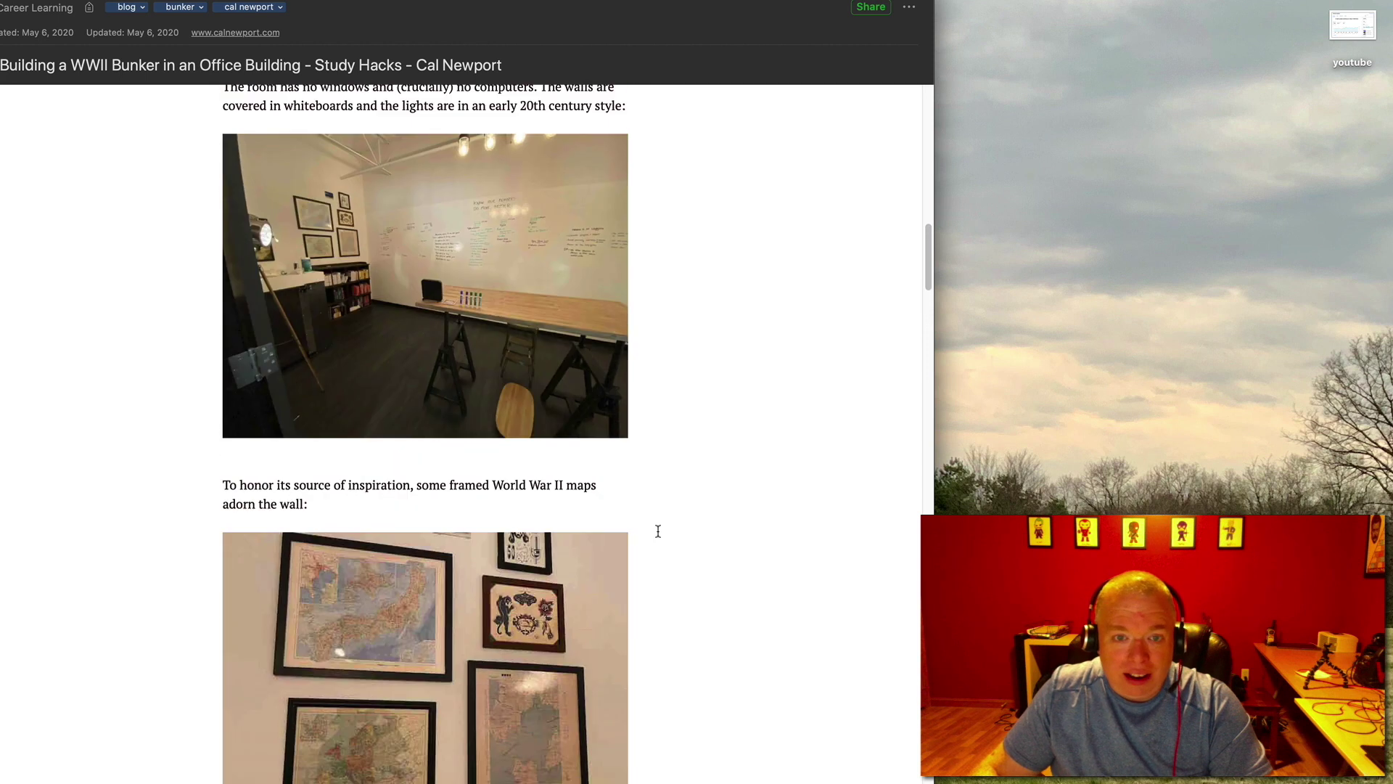
{"action": "scroll", "coordinate": [658, 532], "scroll_direction": "up", "scroll_amount": 12}
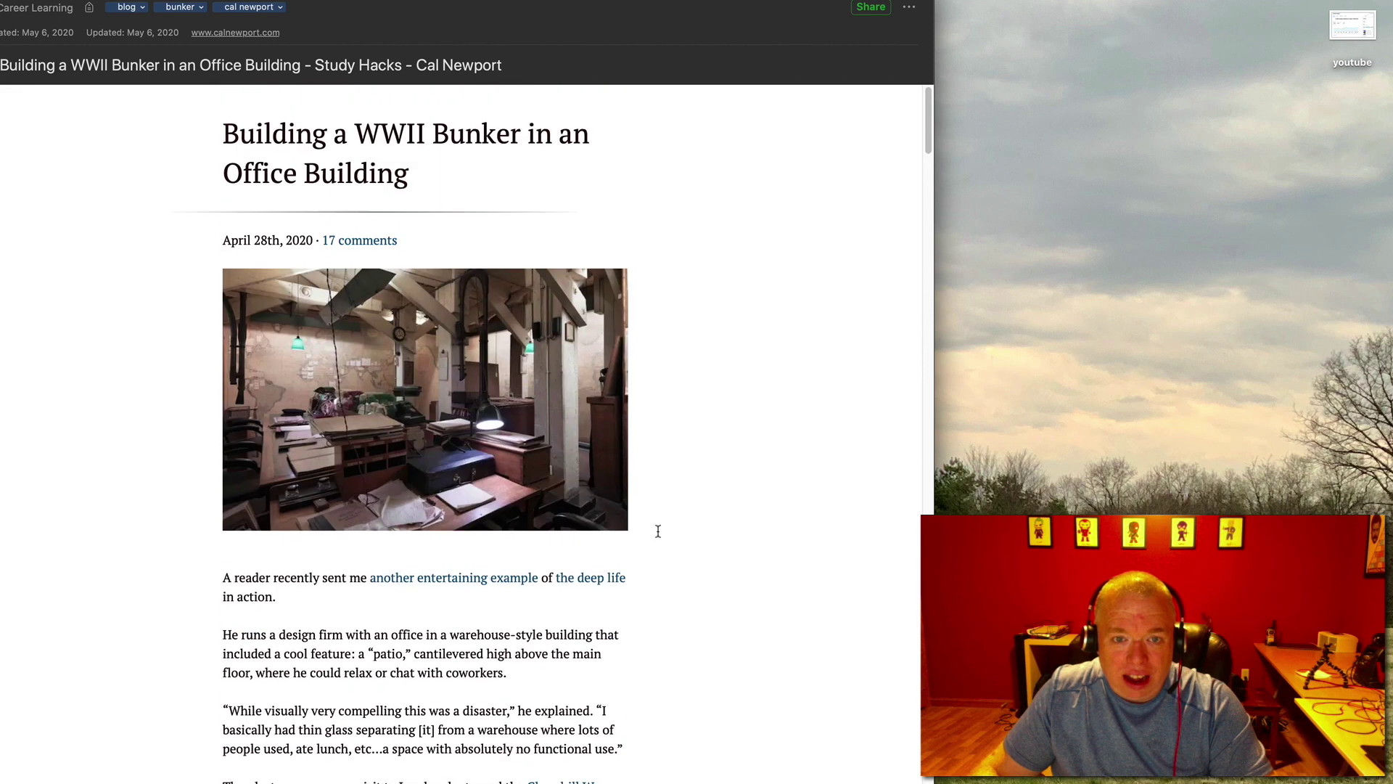
{"action": "scroll", "coordinate": [658, 532], "scroll_direction": "down", "scroll_amount": 2}
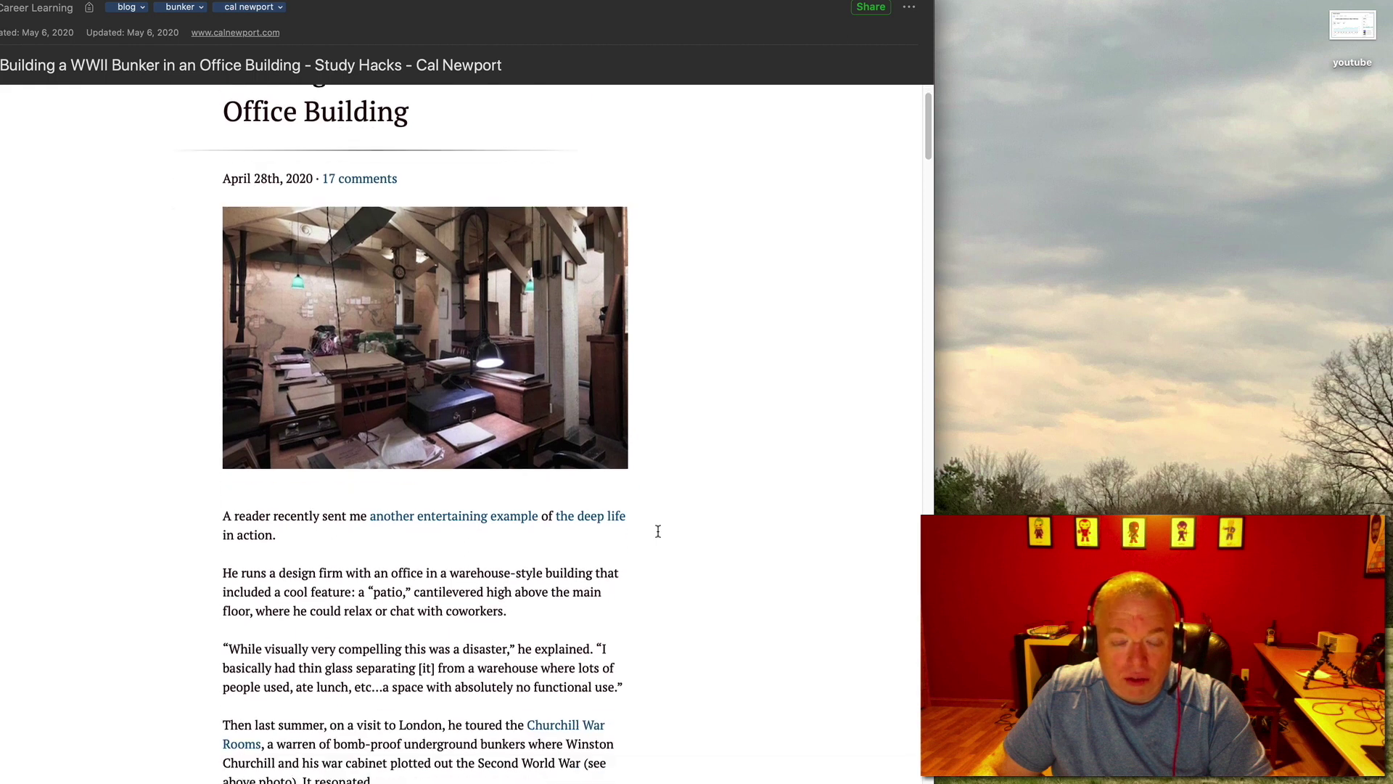
{"action": "scroll", "coordinate": [658, 532], "scroll_direction": "up", "scroll_amount": 2}
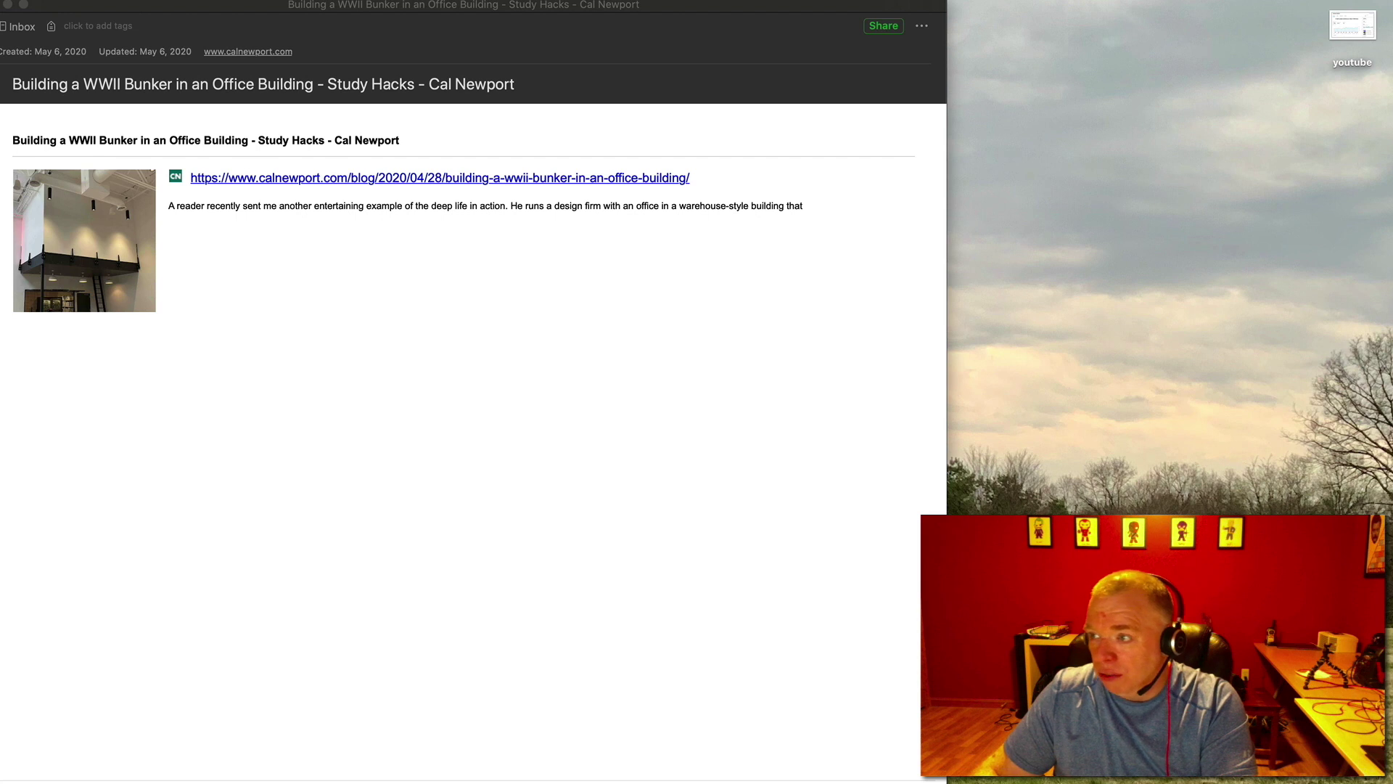
- Bring the WWII Bunker bookmark note window to the front, then hide it
{"action": "left_click", "coordinate": [147, 15]}
{"action": "key", "text": "super+h"}
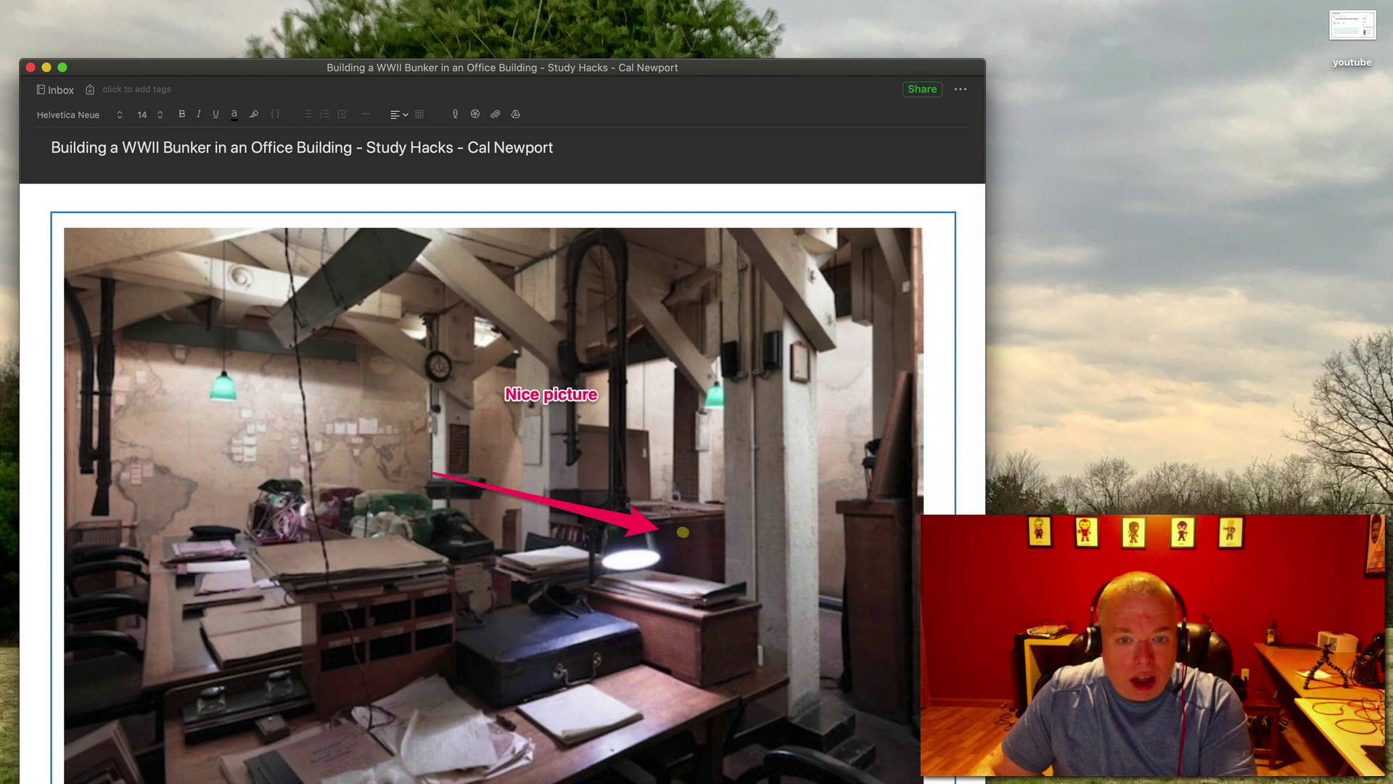
- Deselect the annotated bunker screenshot, then close its note window
{"action": "left_click", "coordinate": [564, 673]}
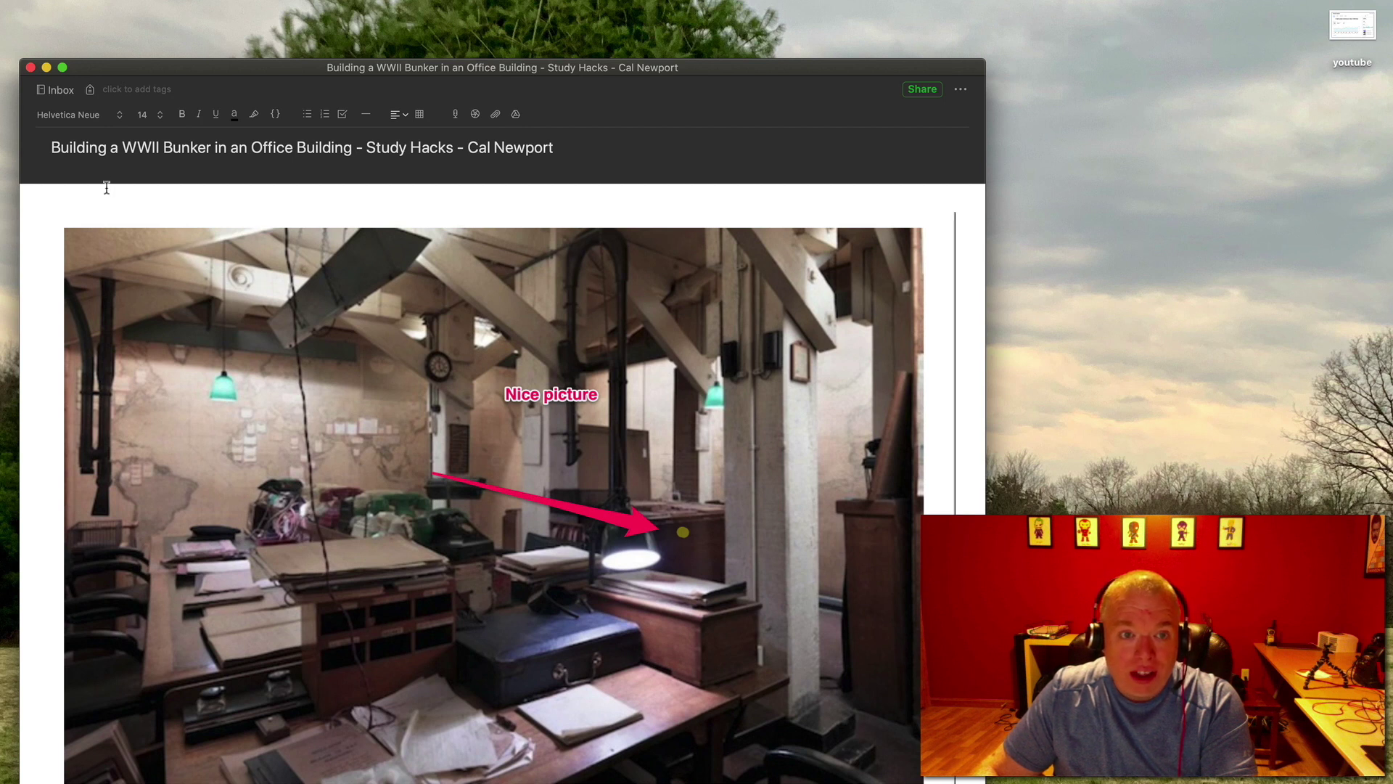
{"action": "mouse_move", "coordinate": [37, 90]}
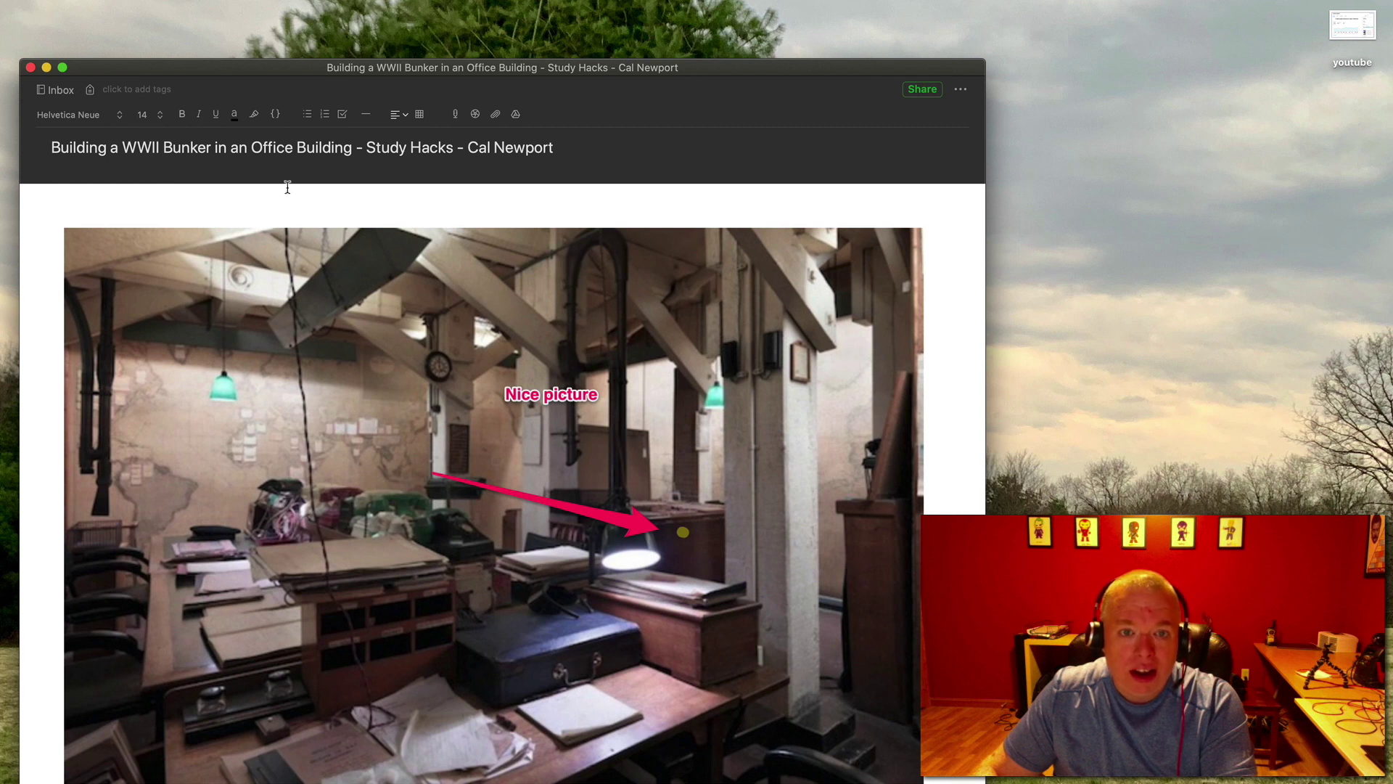
{"action": "left_click", "coordinate": [31, 67]}
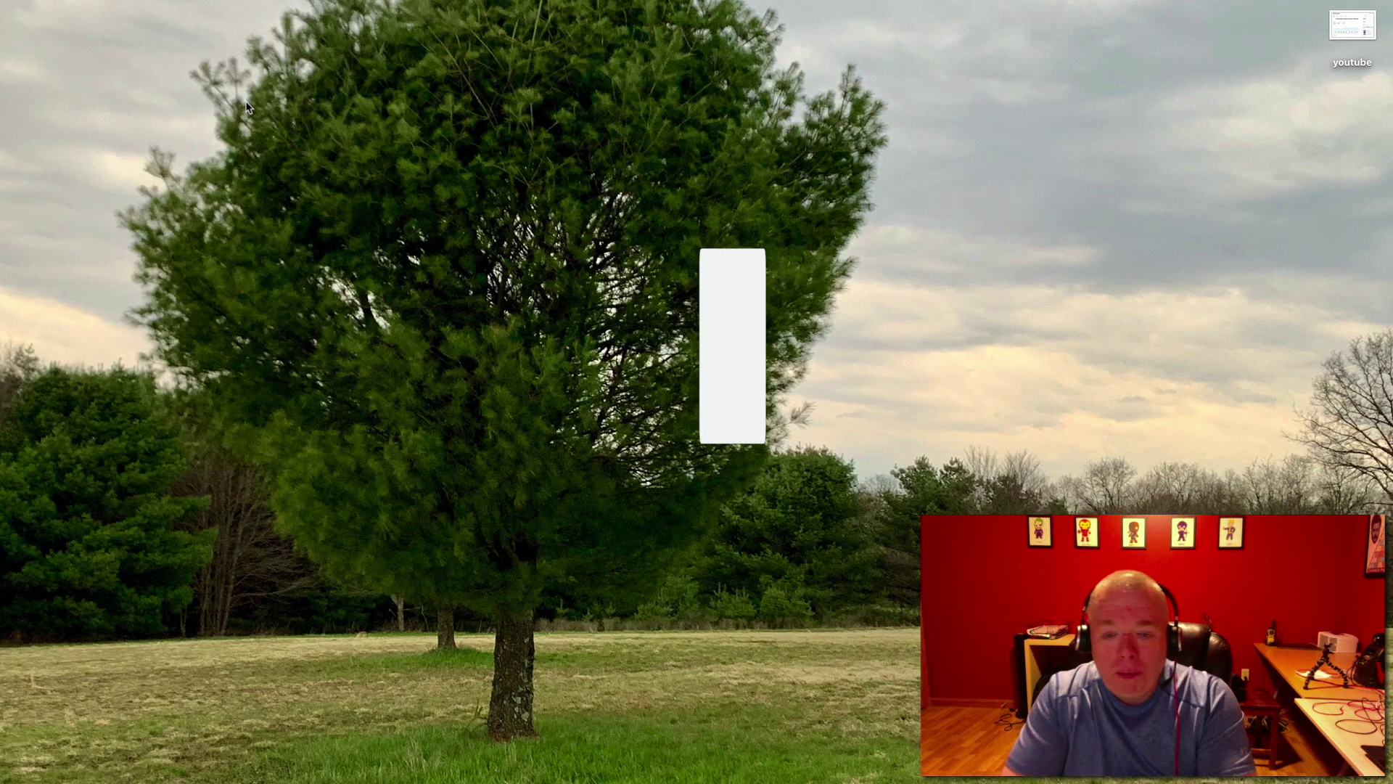